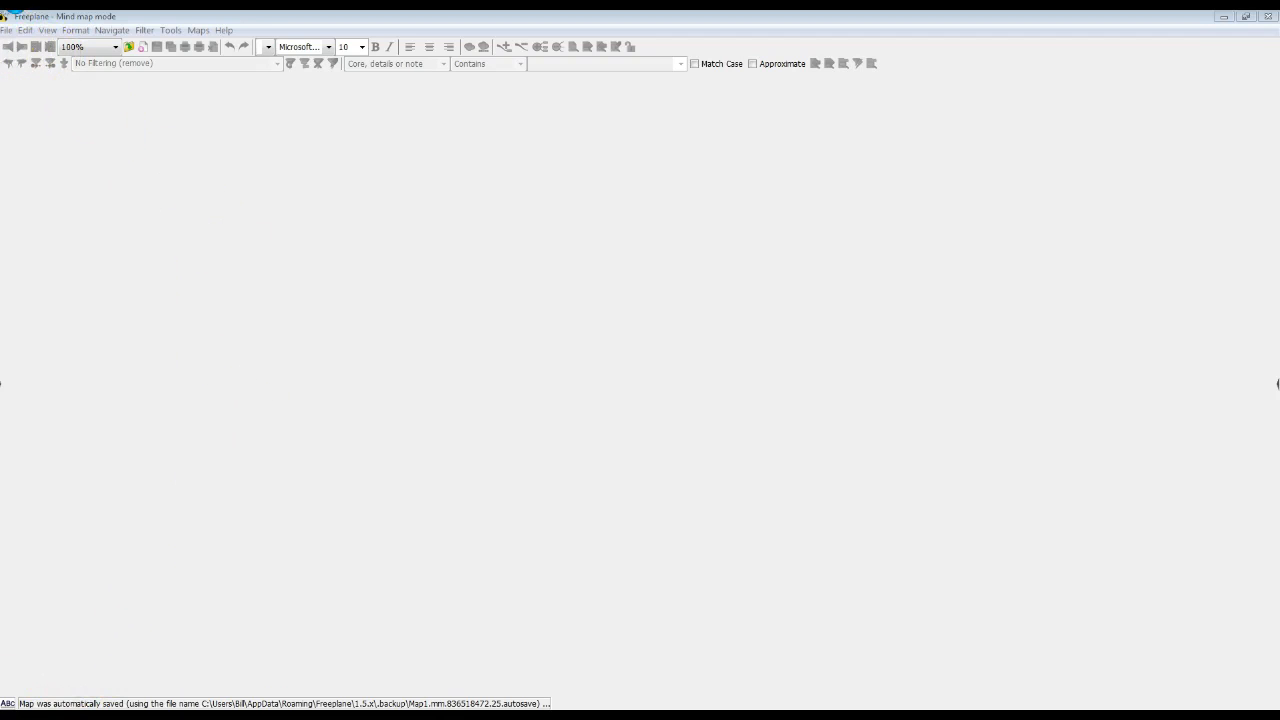
Create a new mind map and rename its central node to Camping.
click(6, 31)
click(16, 46)
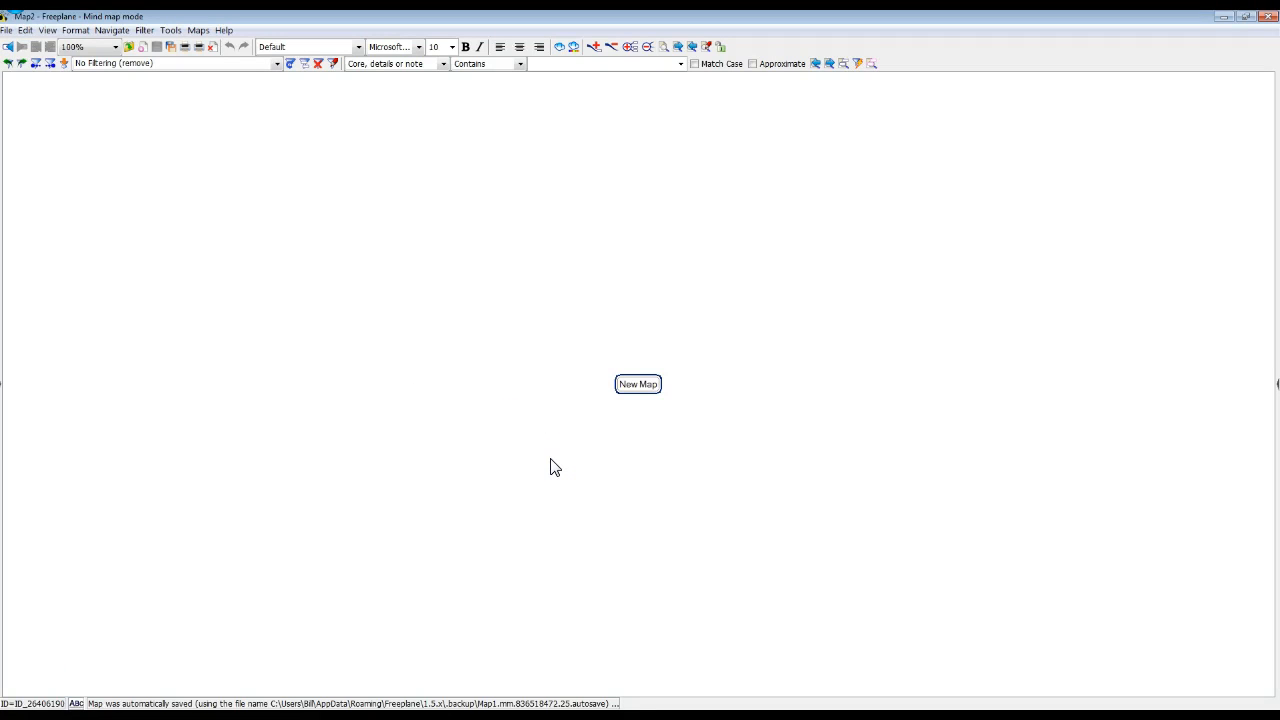
click(452, 362)
click(452, 362)
drag(452, 362, 381, 349)
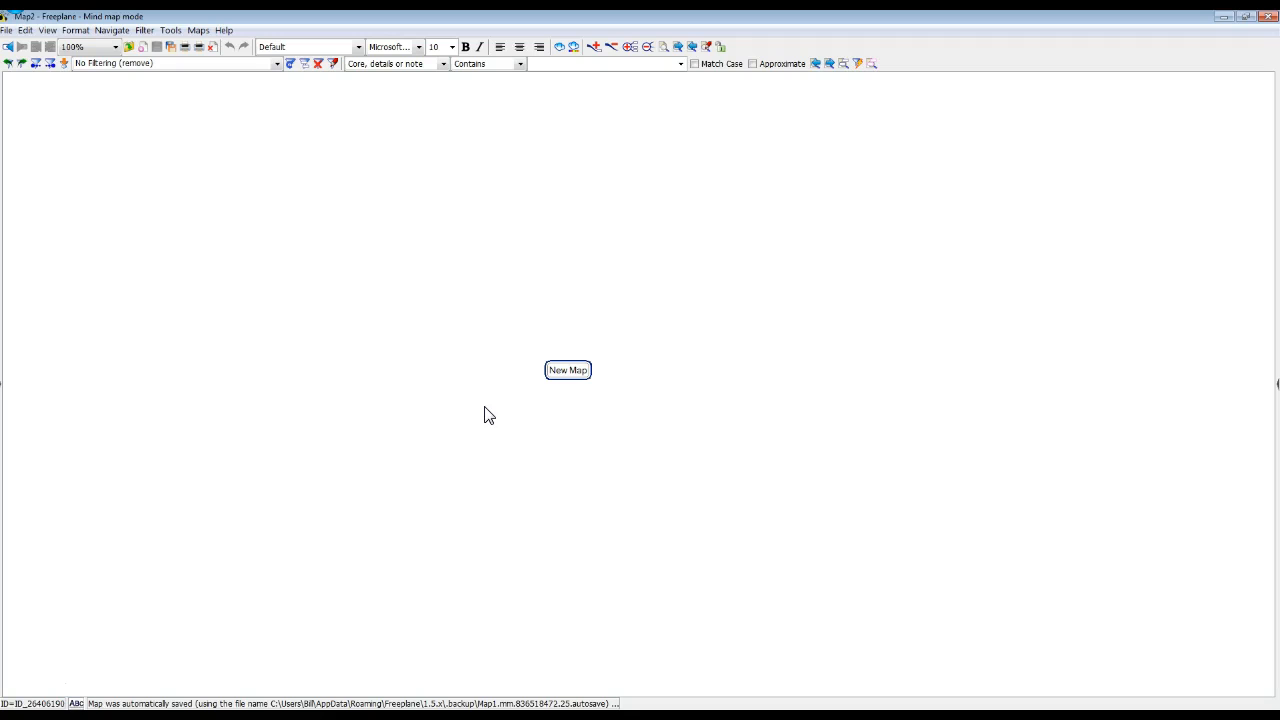
double_click(576, 377)
click(644, 372)
drag(644, 372, 557, 369)
text(Camping)
key(Return)
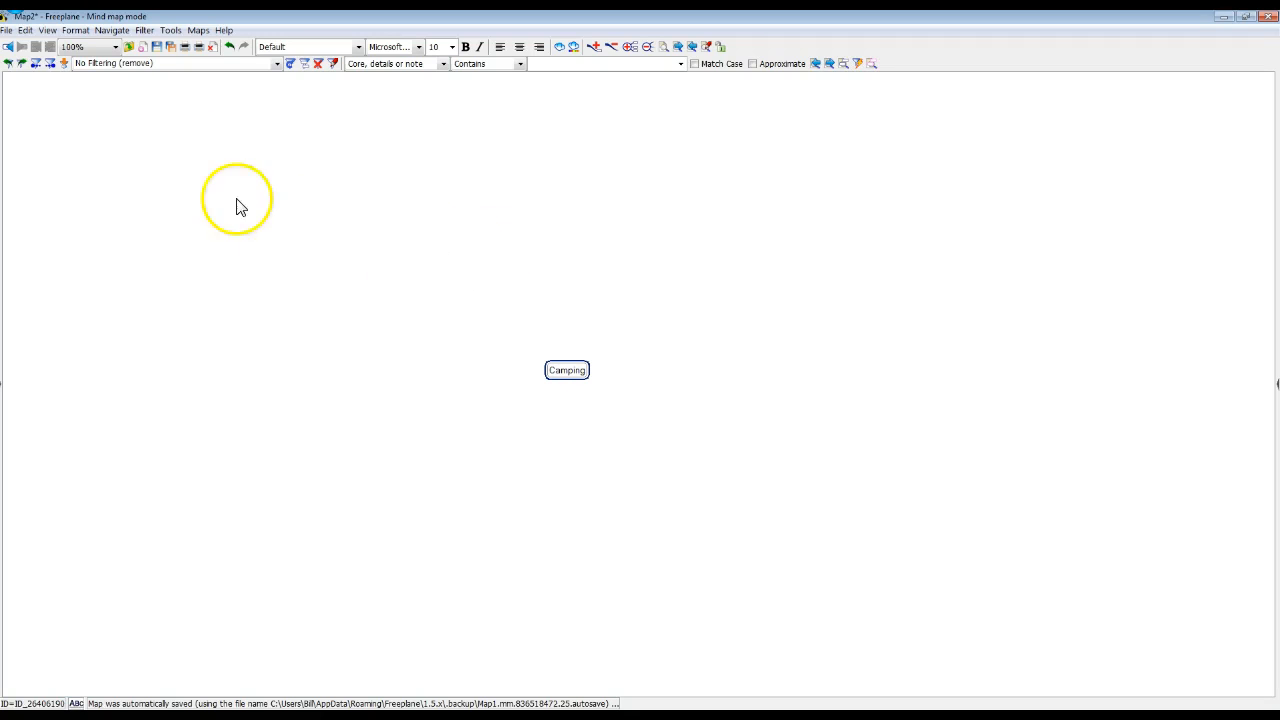
click(7, 30)
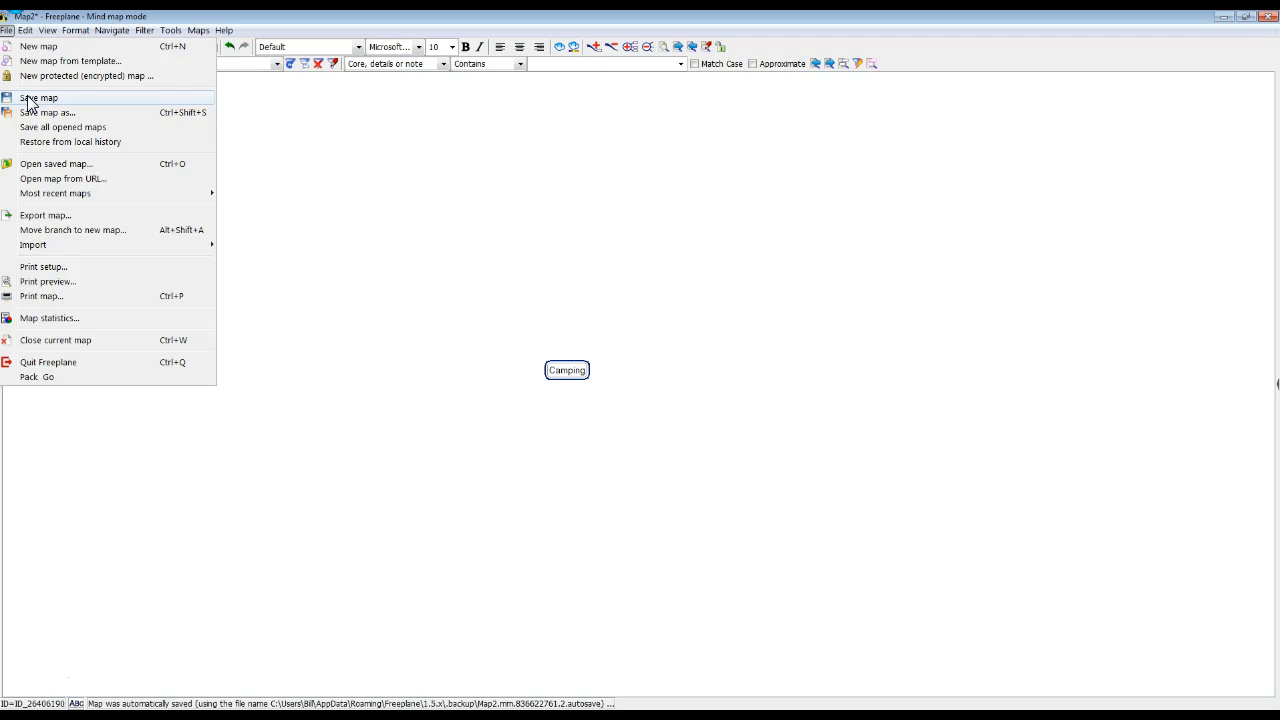
click(454, 404)
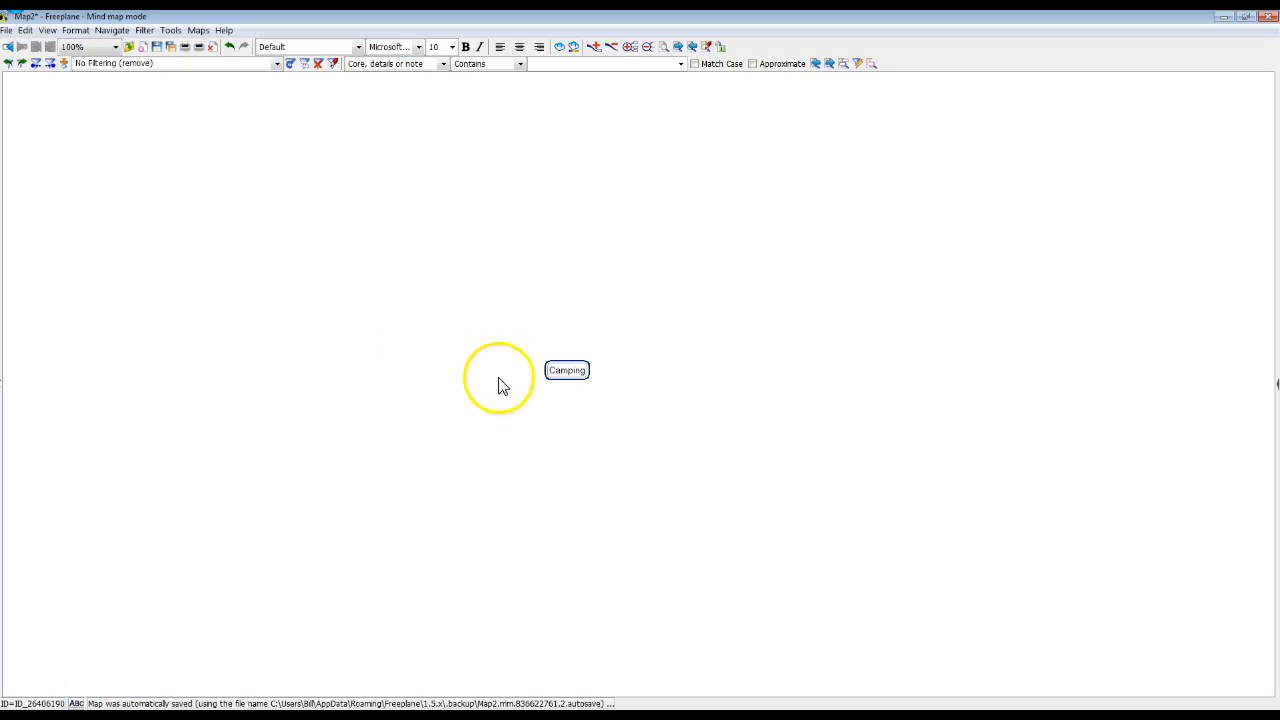
Add a child node to Camping and name it Food.
click(6, 30)
mouse_move(24, 30)
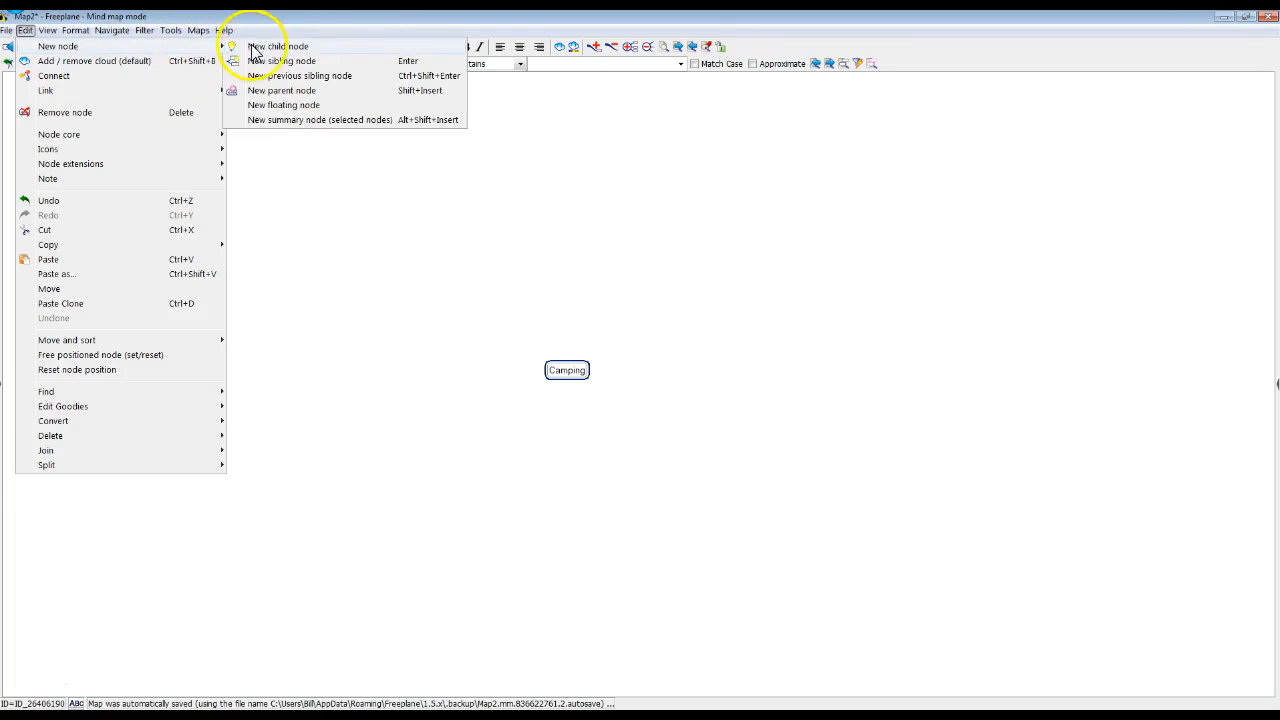
click(254, 47)
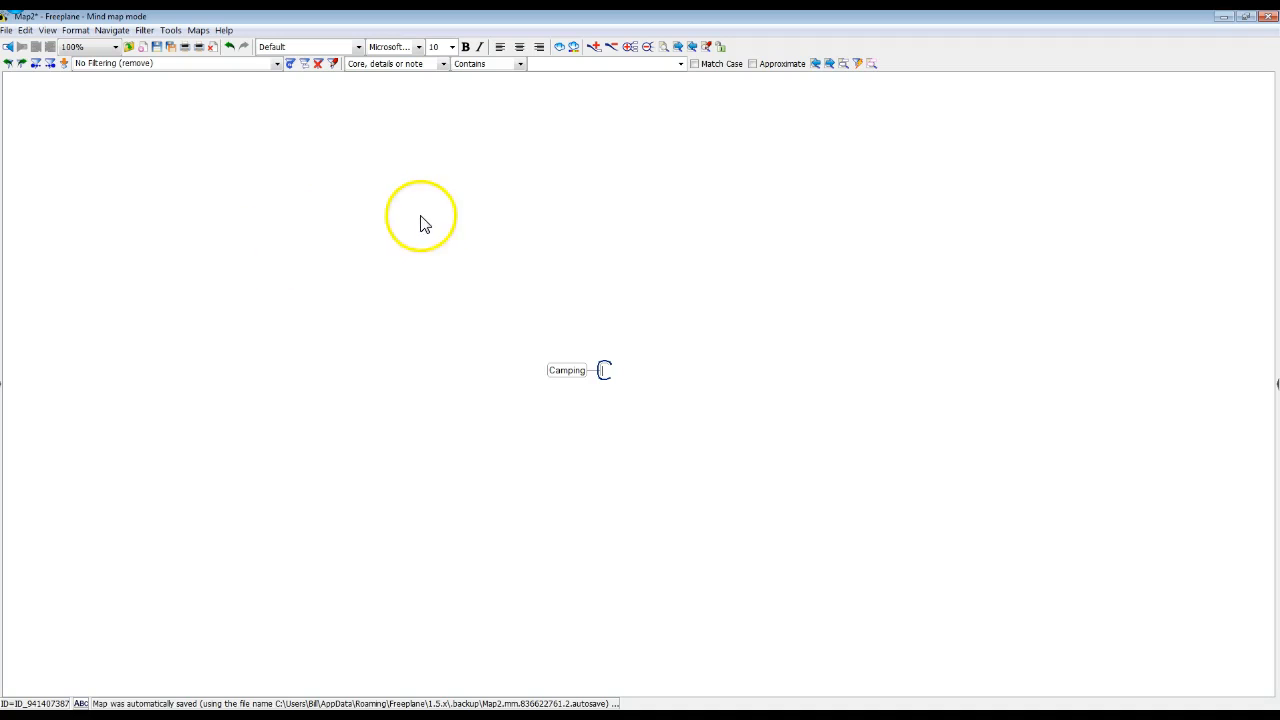
click(25, 30)
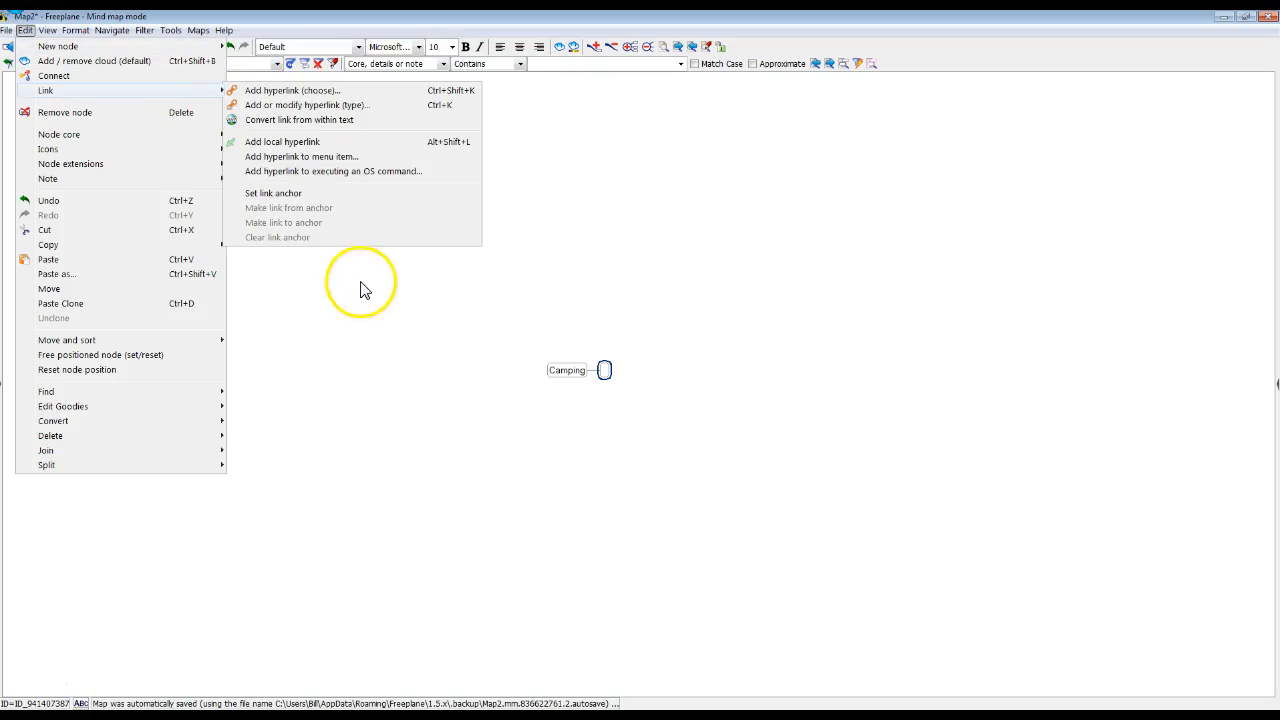
click(684, 342)
click(604, 371)
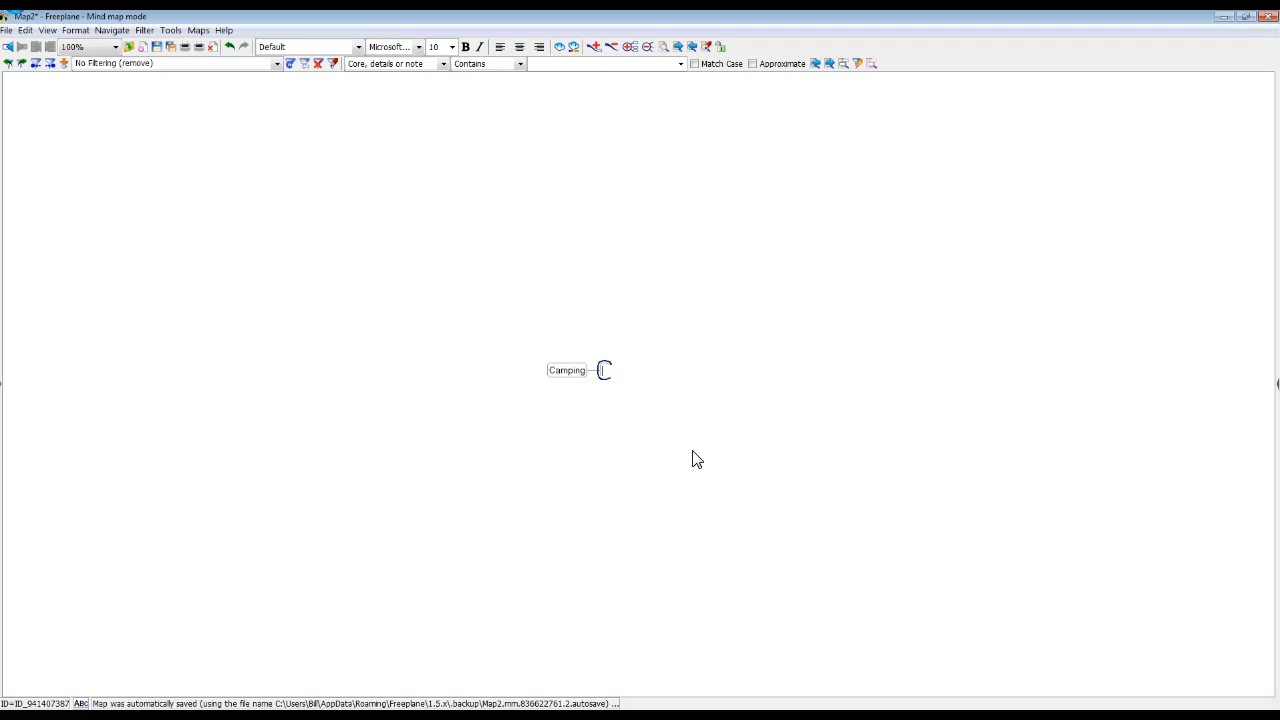
text(Food)
key(Return)
Add the sibling nodes Tent and Sleeping bag below the Food node.
key(Return)
text(Ter)
key(Return)
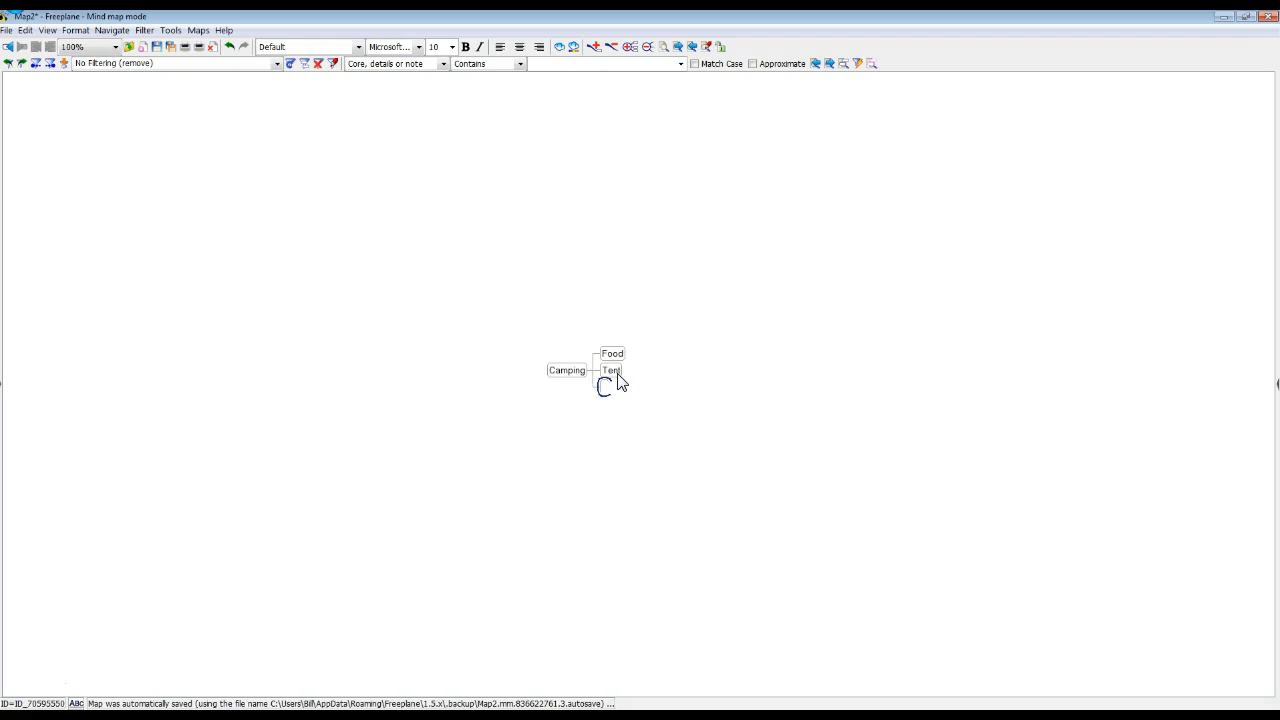
text(Sleeping bag)
key(Return)
Add the sibling nodes Ice chest food and Ground pad below Sleeping bag.
key(Return)
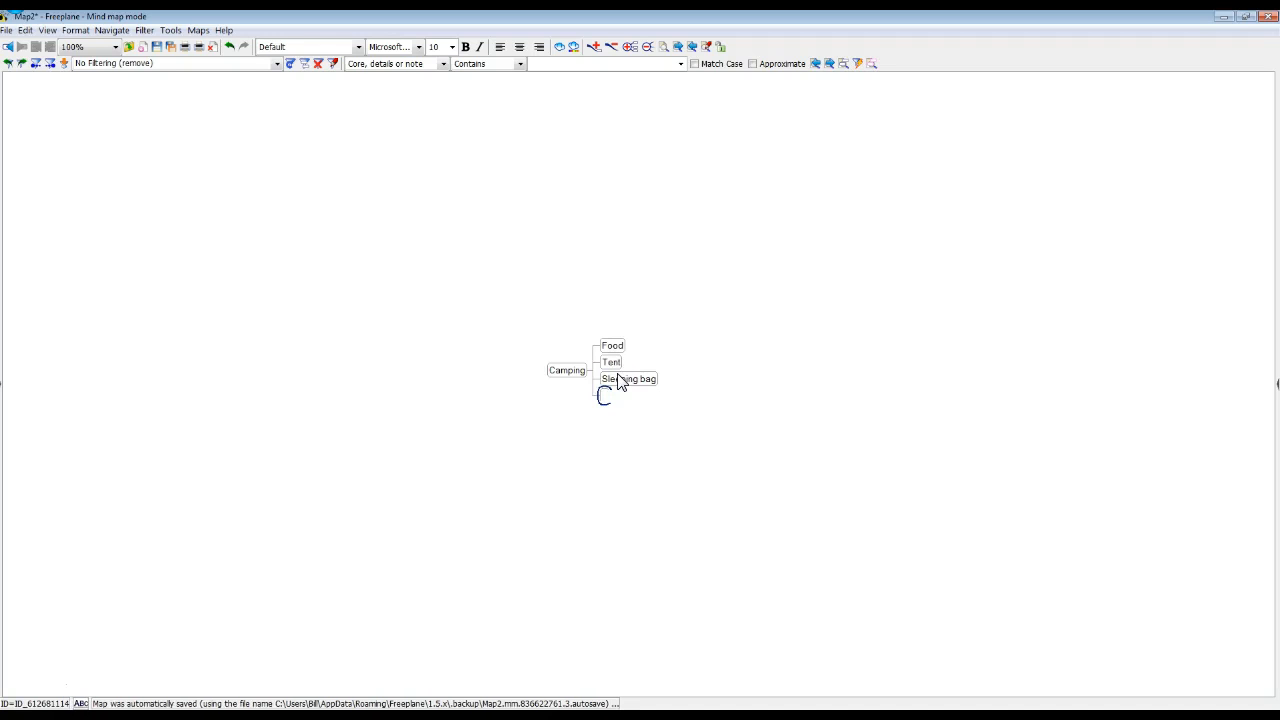
text(Ice chest food)
key(Return)
key(Return)
text(Ground pad)
key(Return)
Add the sibling nodes Tarp and Knife below Ground pad.
key(Return)
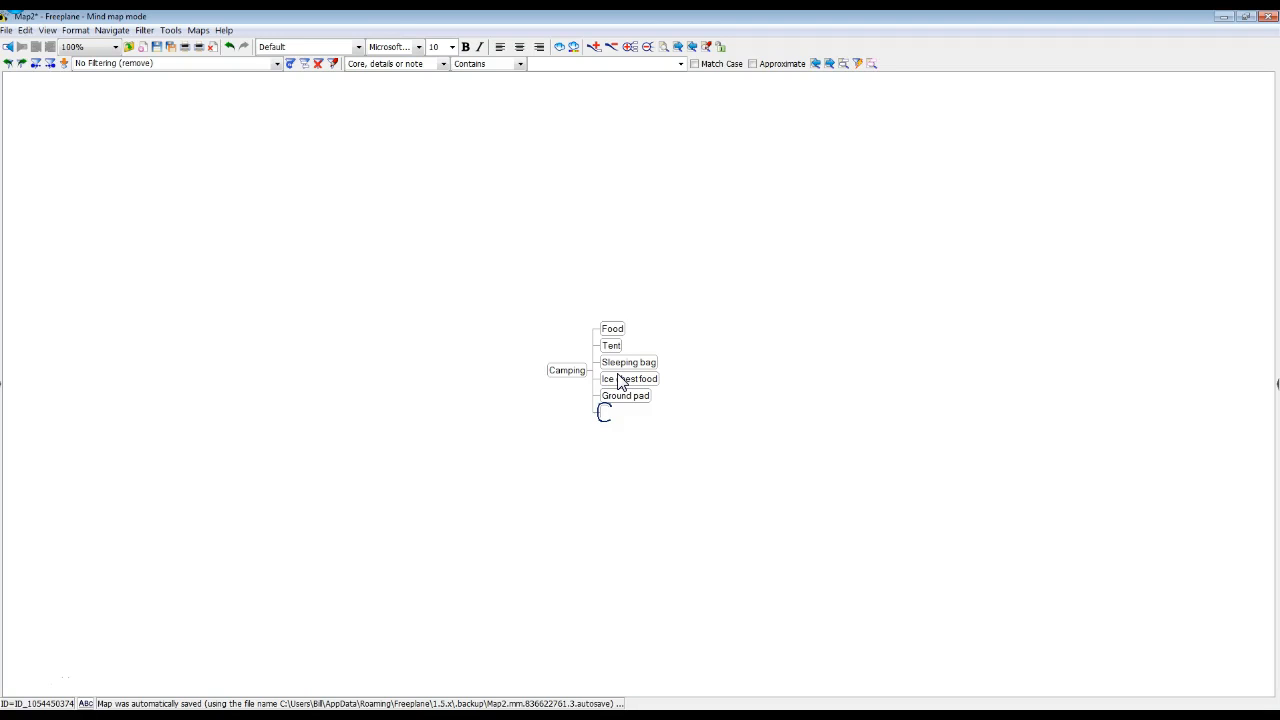
text(Tarp)
key(Return)
key(Return)
text(Knife)
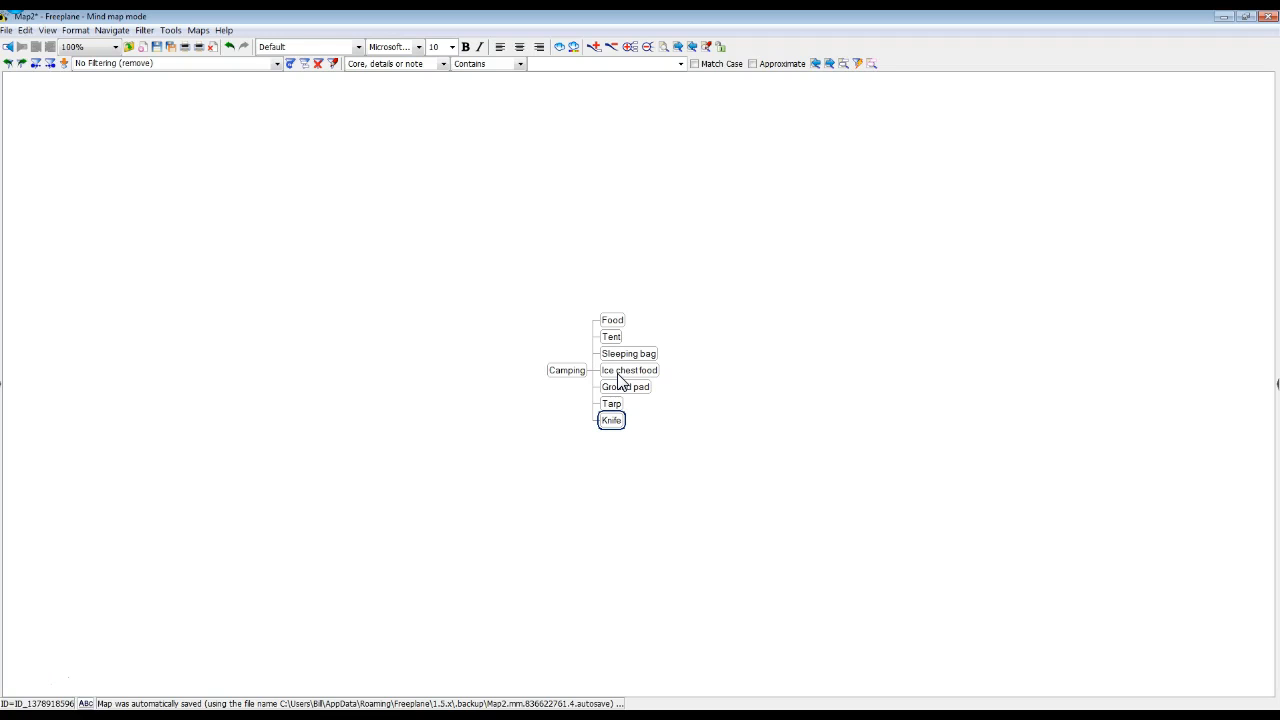
Add a sibling node named Camping box below the Knife node.
key(Return)
text(Caming box)
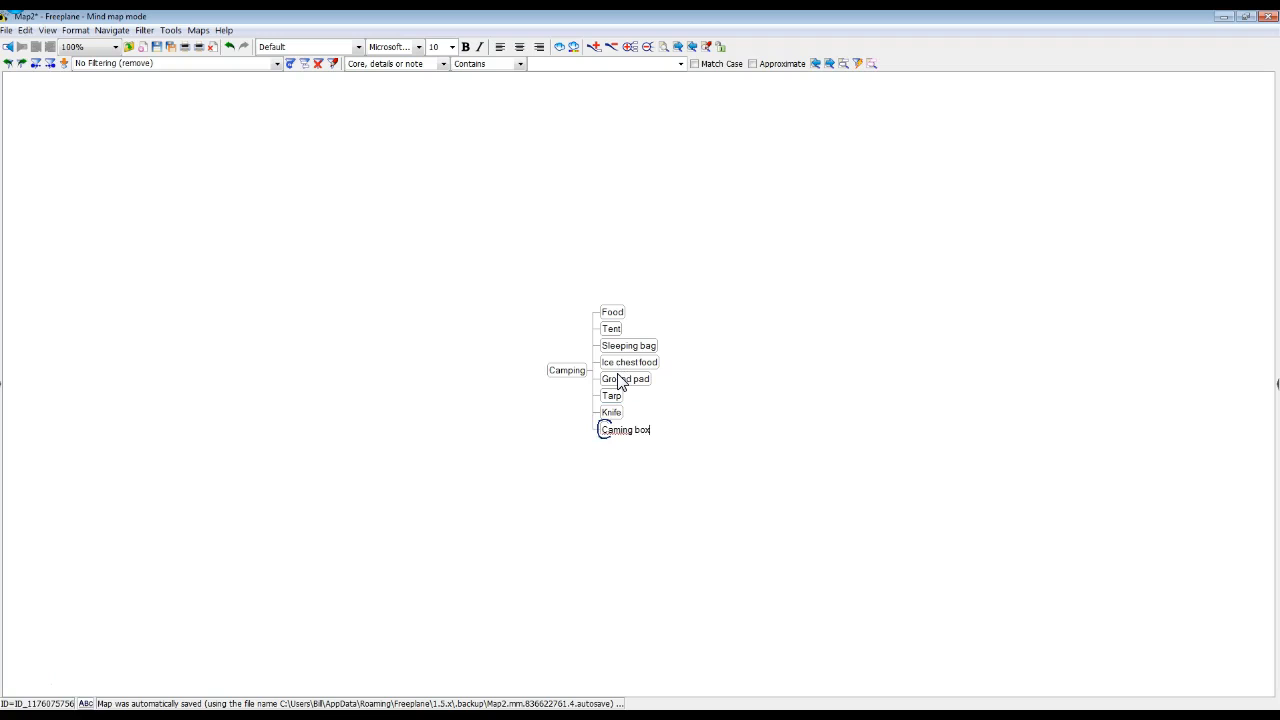
key(BackSpace)
key(BackSpace)
key(BackSpace)
key(BackSpace)
key(BackSpace)
key(BackSpace)
key(BackSpace)
key(BackSpace)
key(BackSpace)
text(Camping box)
key(Return)
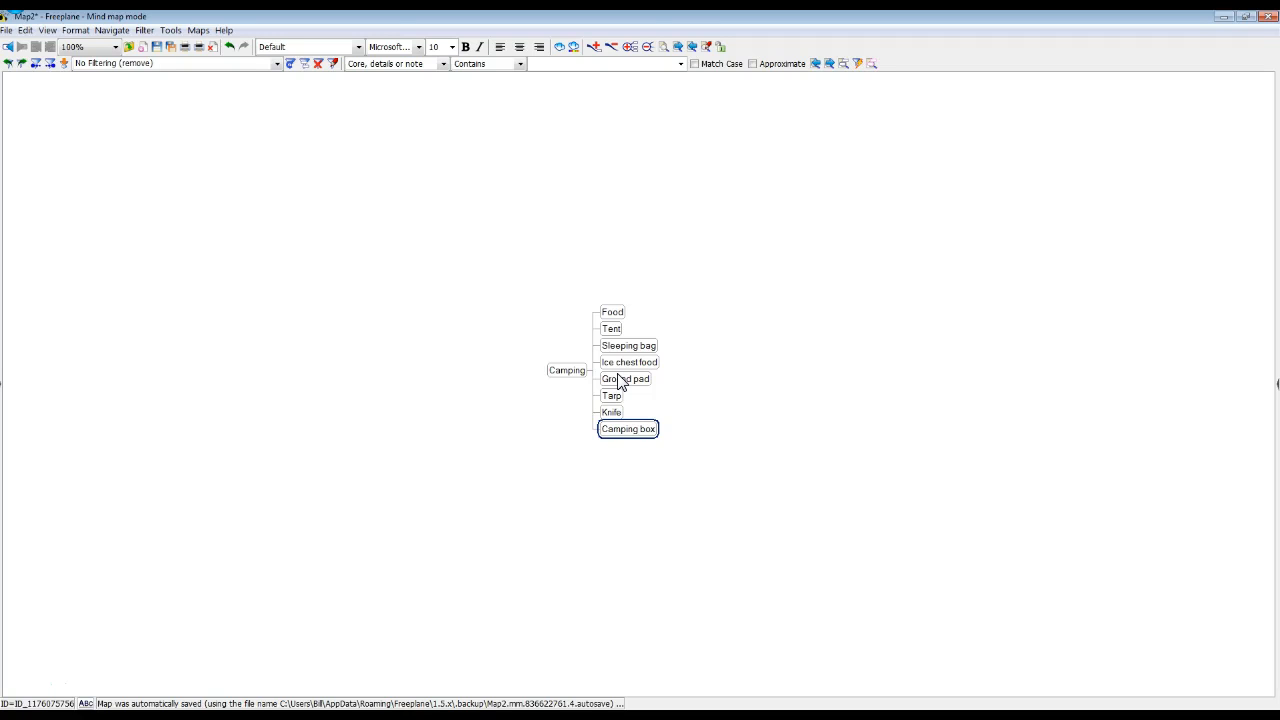
Add a child node to Food and name it Watermelon.
click(614, 314)
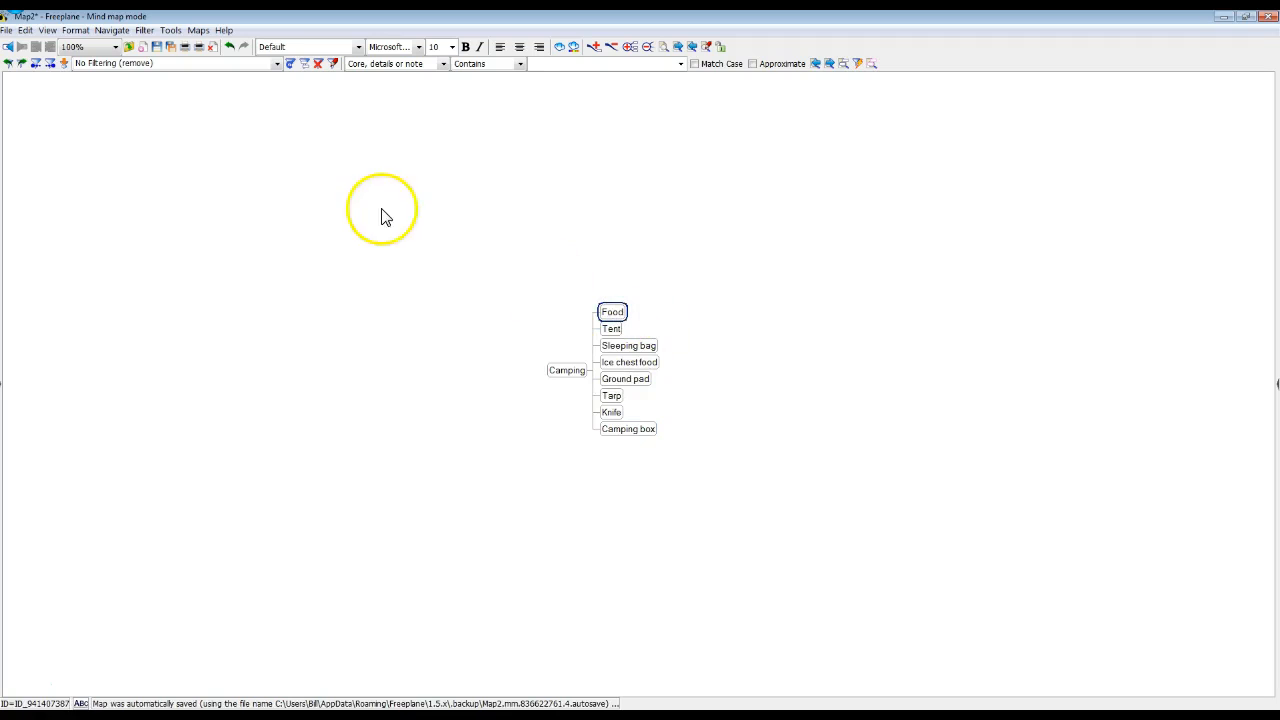
click(24, 30)
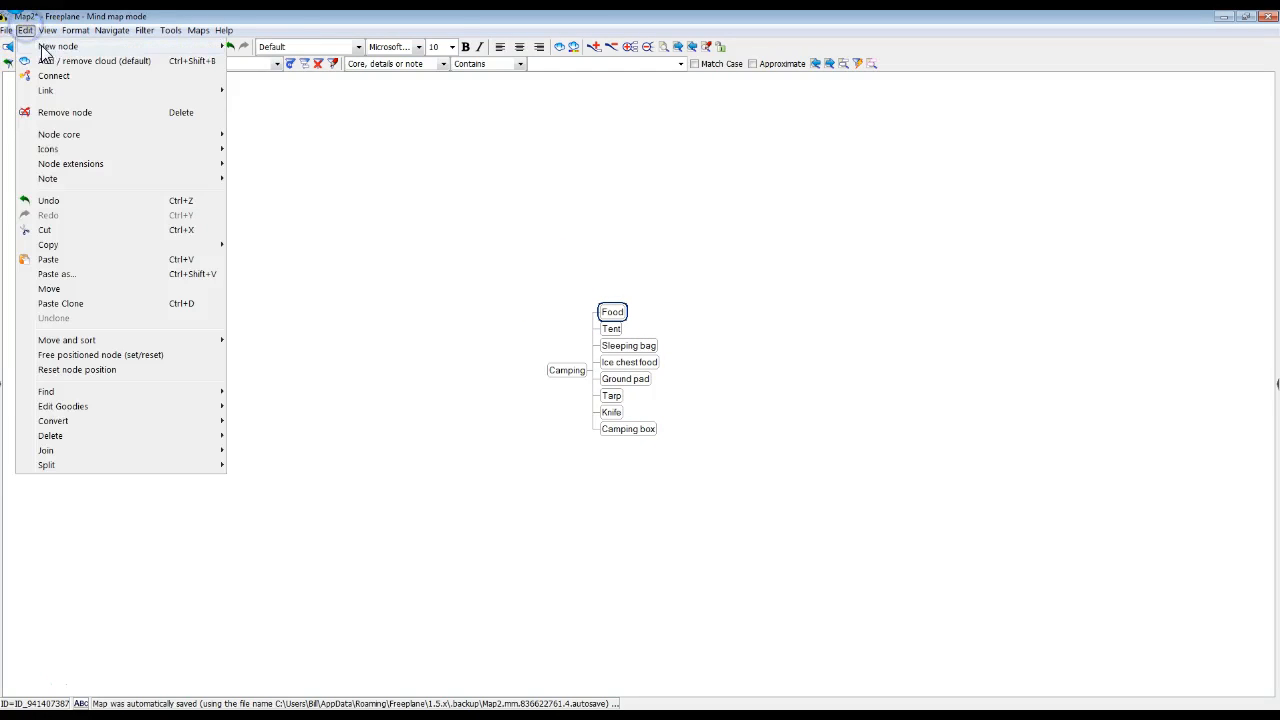
mouse_move(60, 47)
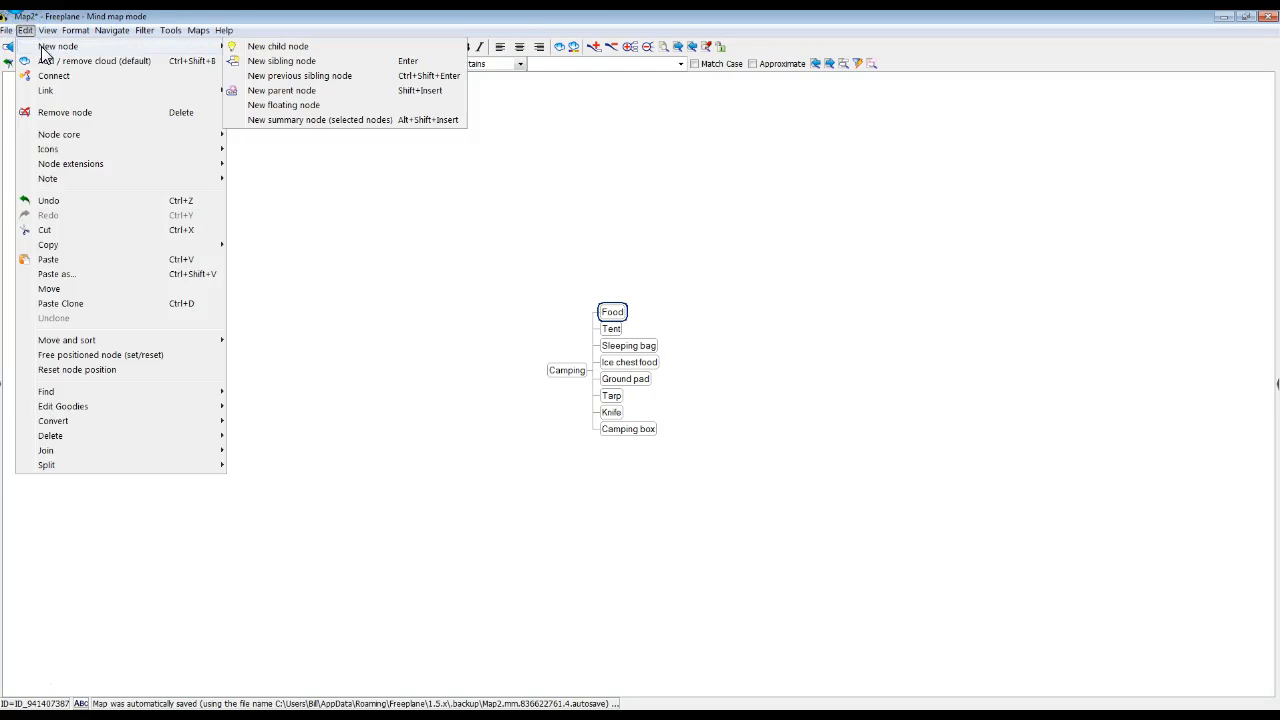
click(274, 47)
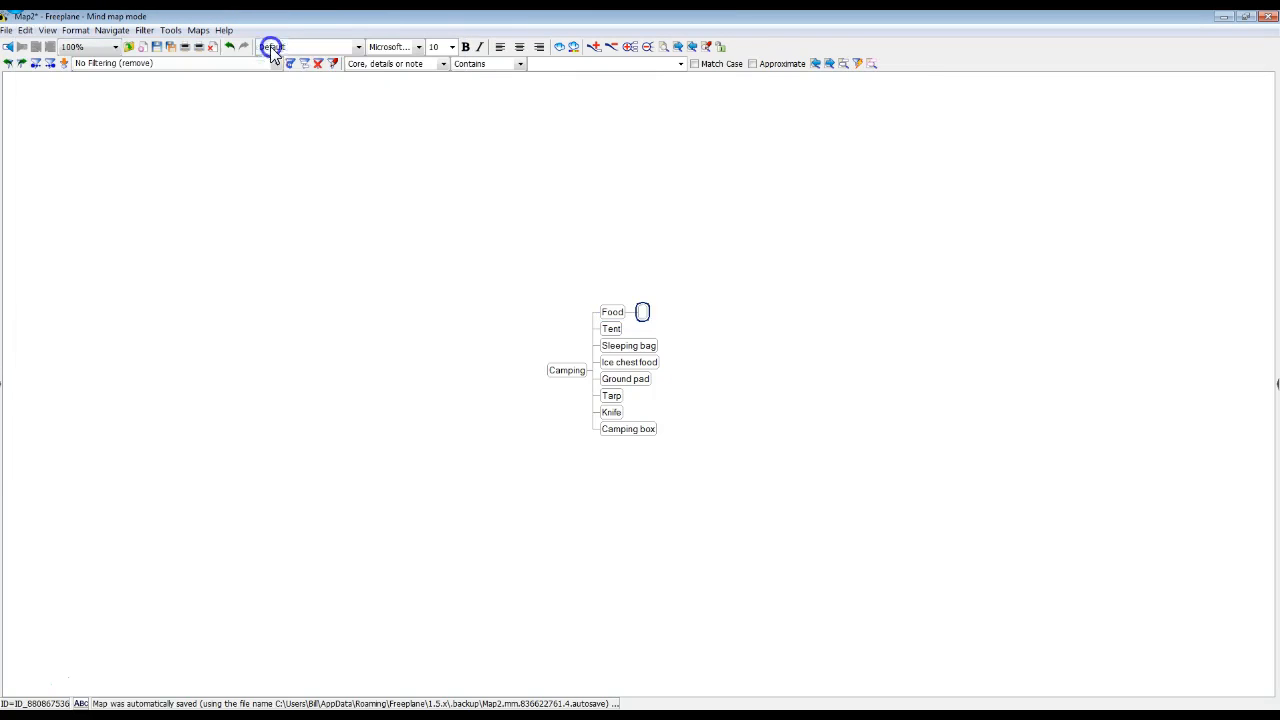
click(490, 210)
click(643, 310)
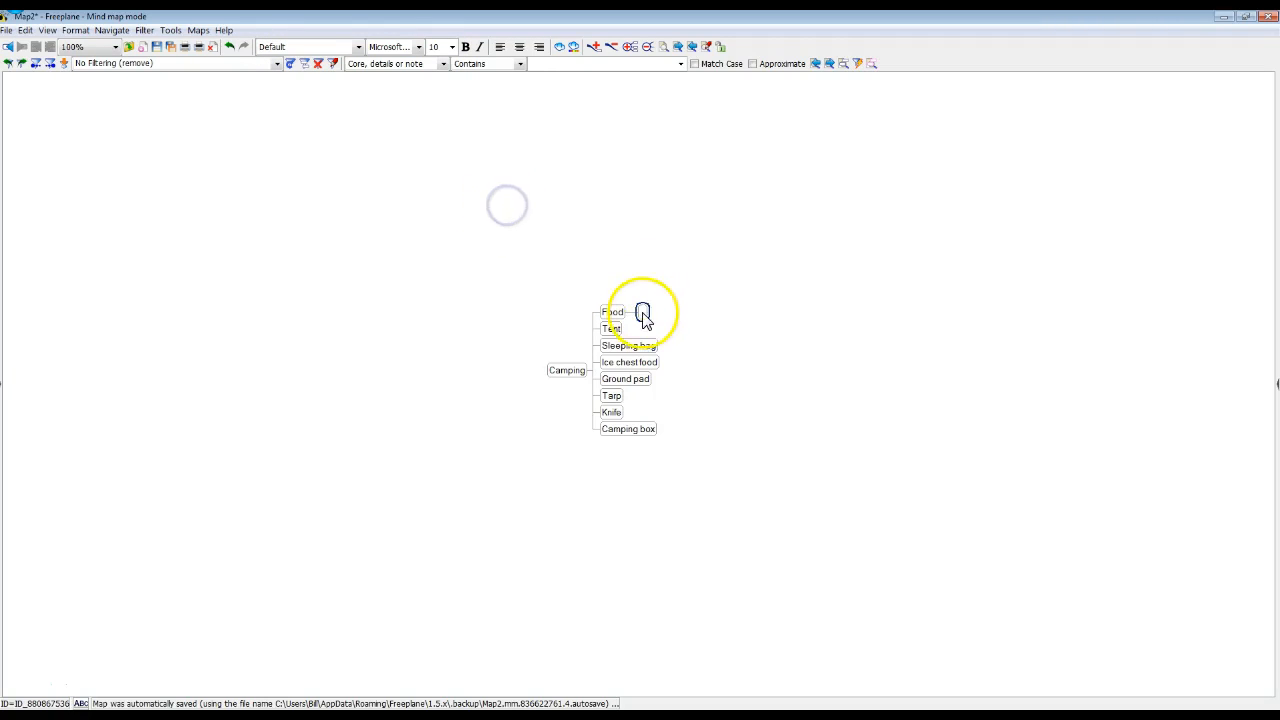
click(711, 357)
text(Waterm)
text(elon)
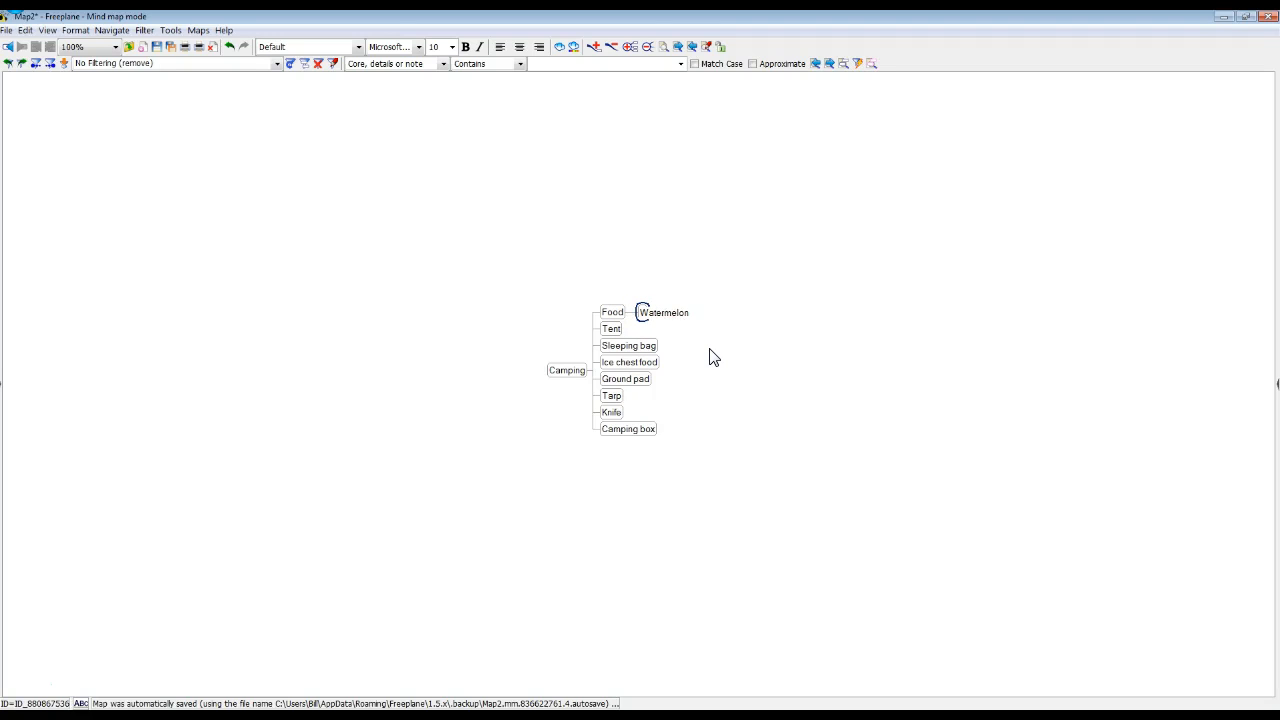
key(Return)
Add a sibling node named Oranges below Watermelon in the Food branch.
key(Return)
text(Ornage)
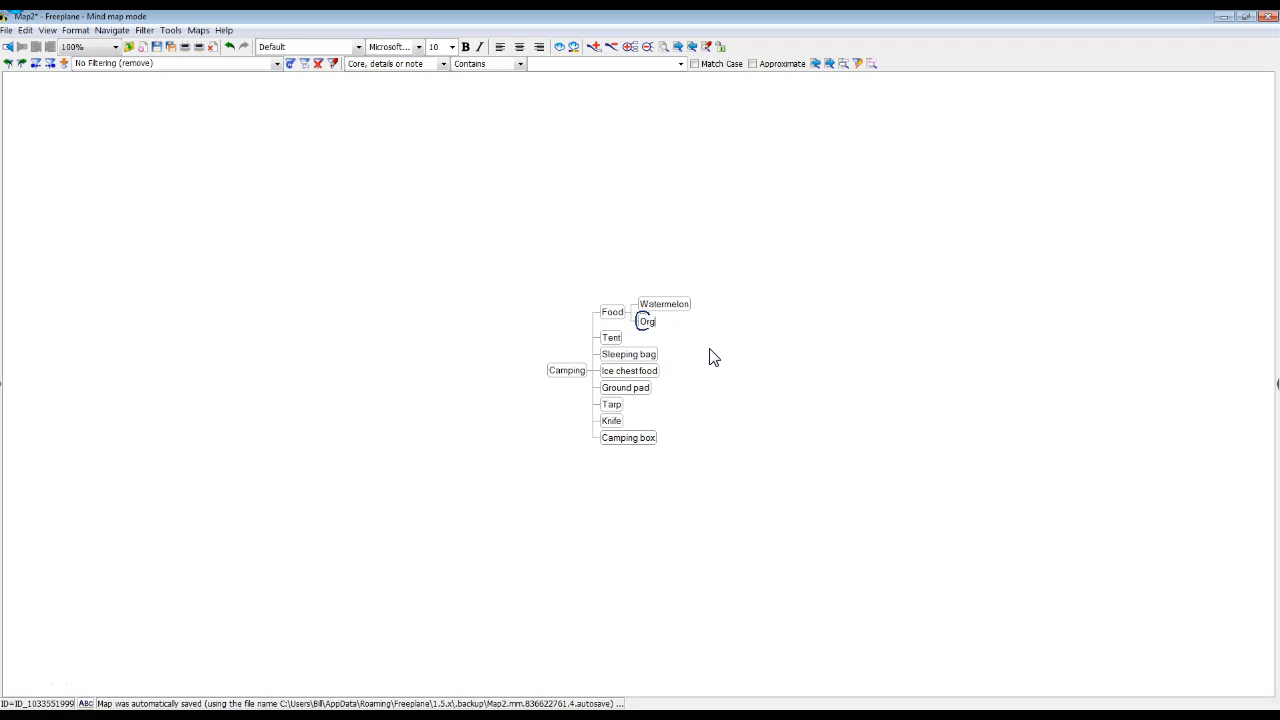
key(BackSpace)
key(BackSpace)
key(BackSpace)
key(BackSpace)
text(anges)
key(Return)
Add the sibling nodes Apples and Nectarines below Oranges in the Food branch.
key(Return)
text(Apples)
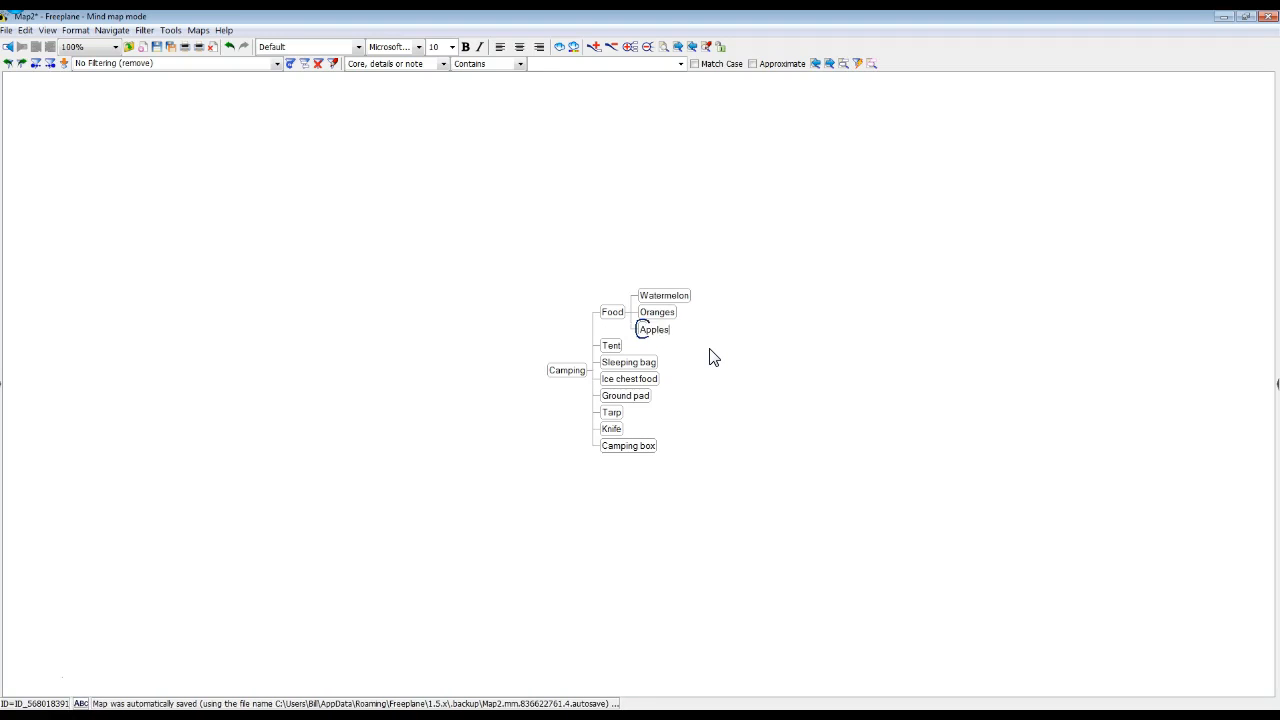
key(Return)
key(Return)
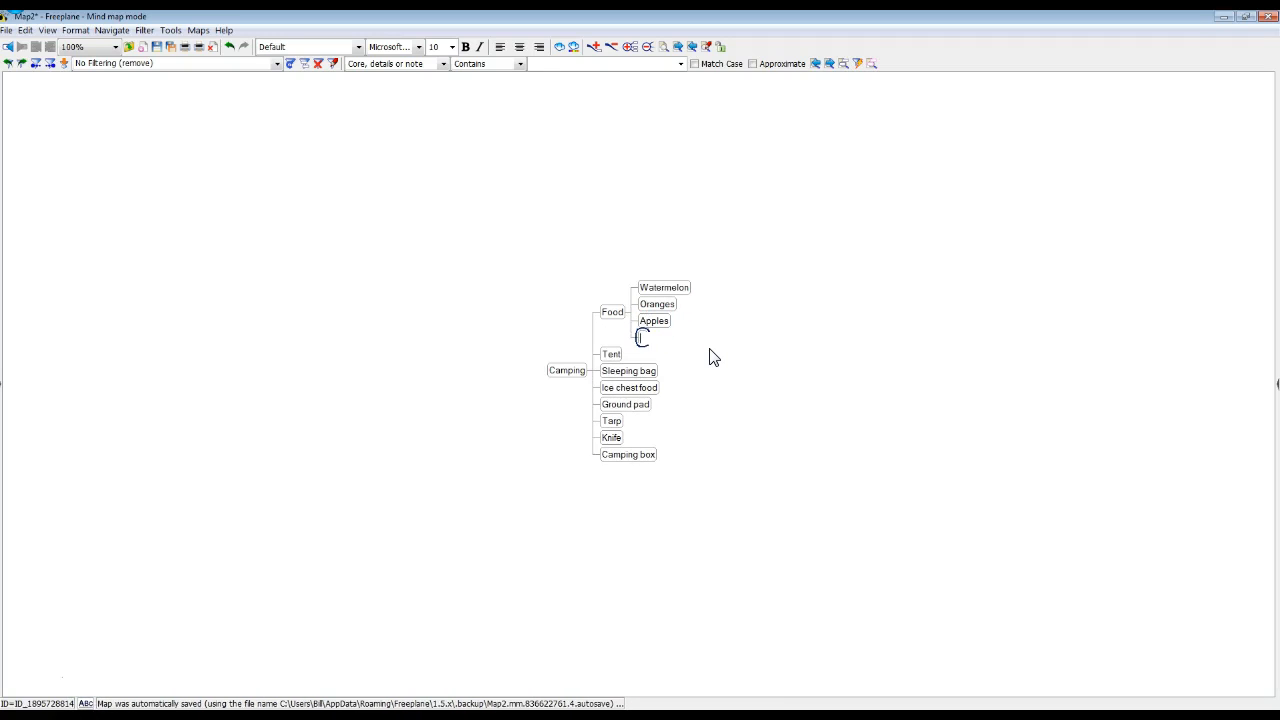
text(Nectarines)
key(Return)
Add the sibling nodes Hamburger and Buns below Nectarines in the Food branch.
key(Return)
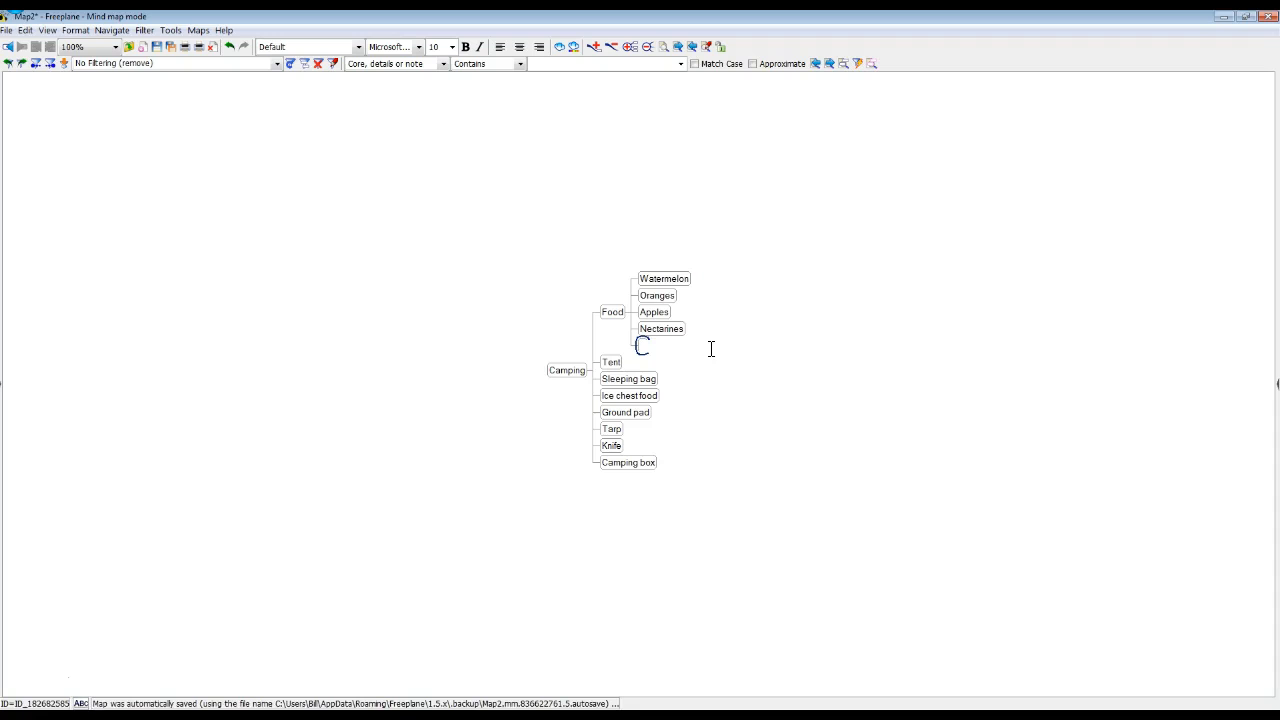
text(Hamburger)
key(Return)
key(Return)
text(Buns)
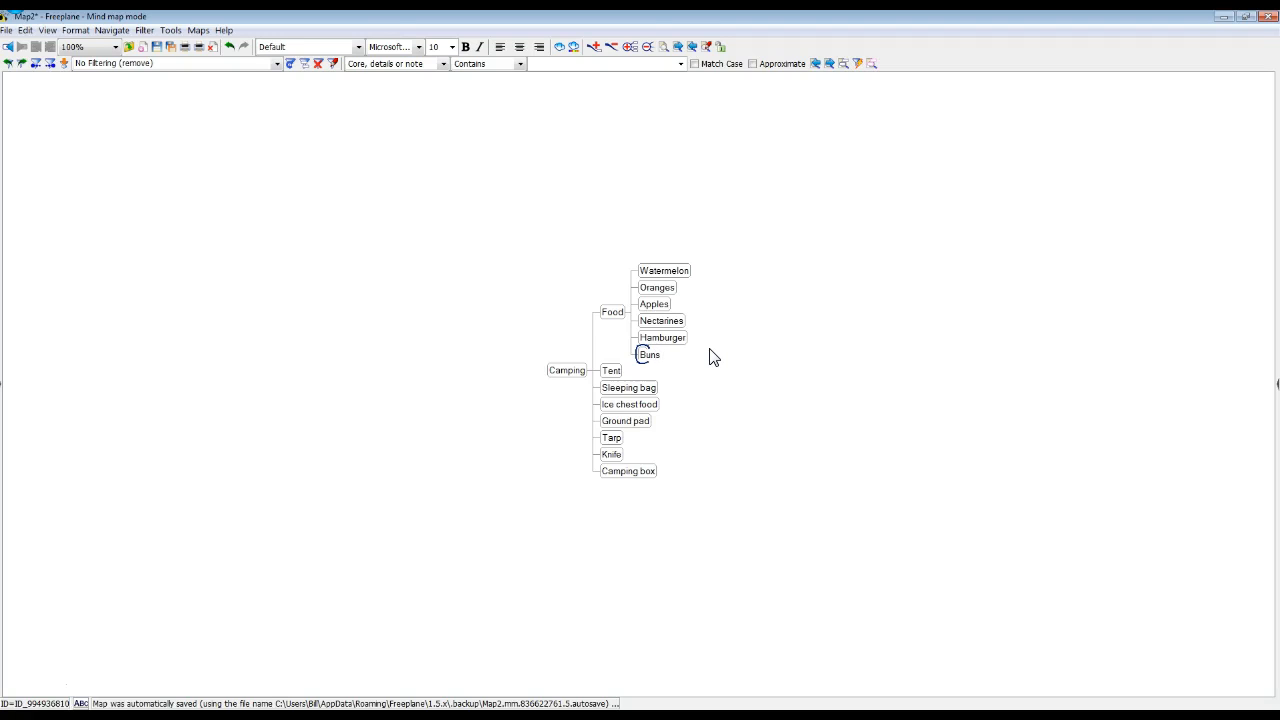
key(Return)
Add the sibling nodes Mustard and Pickles below Buns in the Food branch.
key(Return)
text(Mustard)
key(Return)
key(Return)
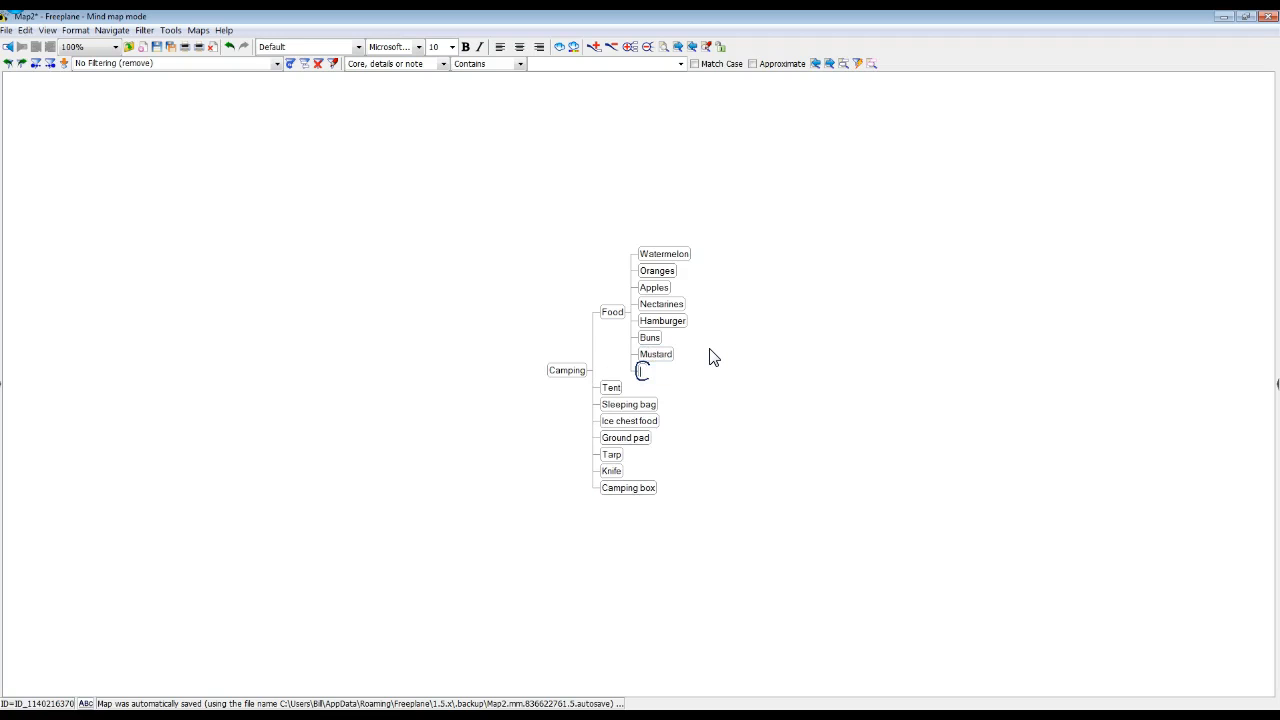
text(Pickles)
key(Return)
Add a sibling node named Red onion below Pickles, finishing with the Food node selected.
key(Return)
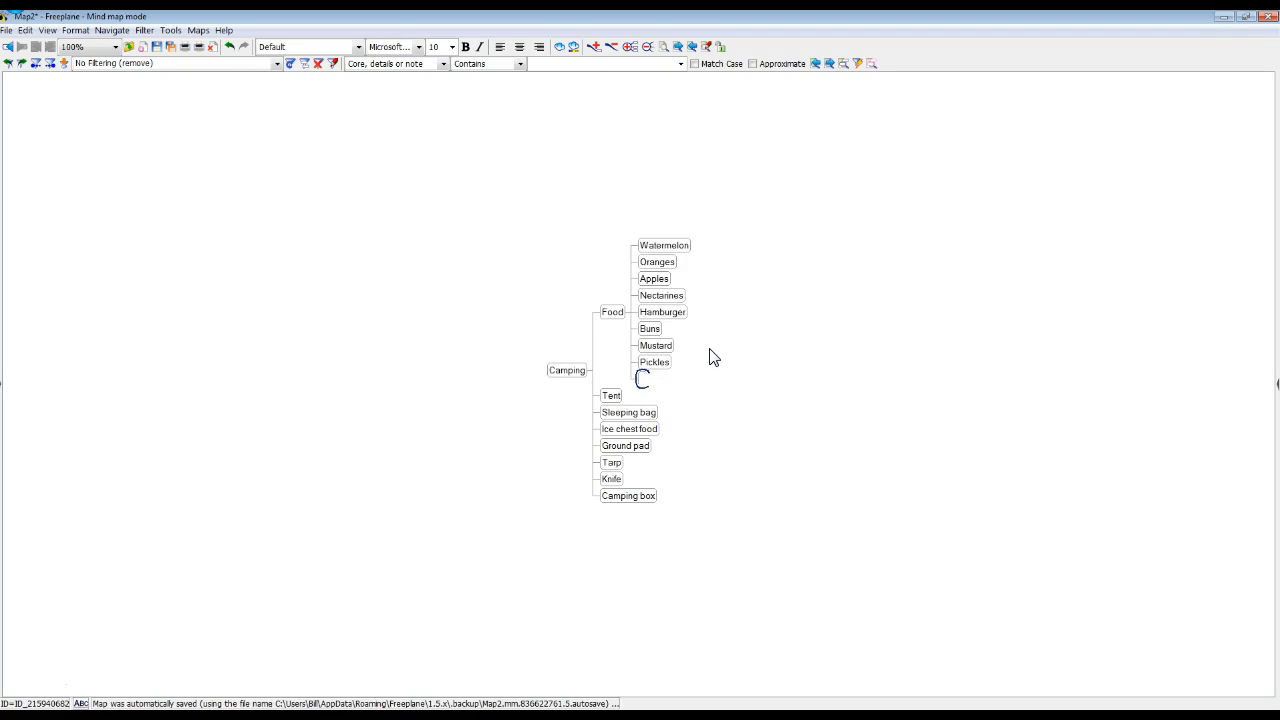
text(Red onion)
key(Return)
click(656, 377)
click(612, 313)
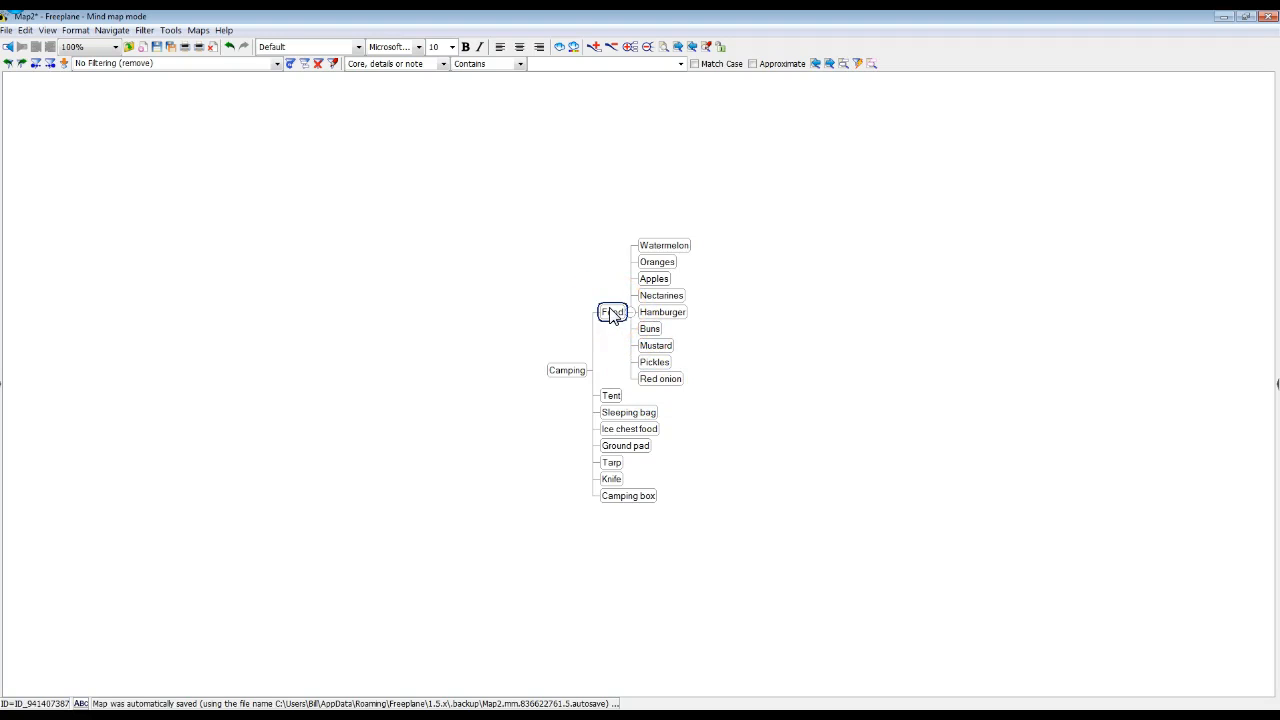
Add the child nodes Forks and Knife to Camping box and start another empty sibling below them.
click(627, 503)
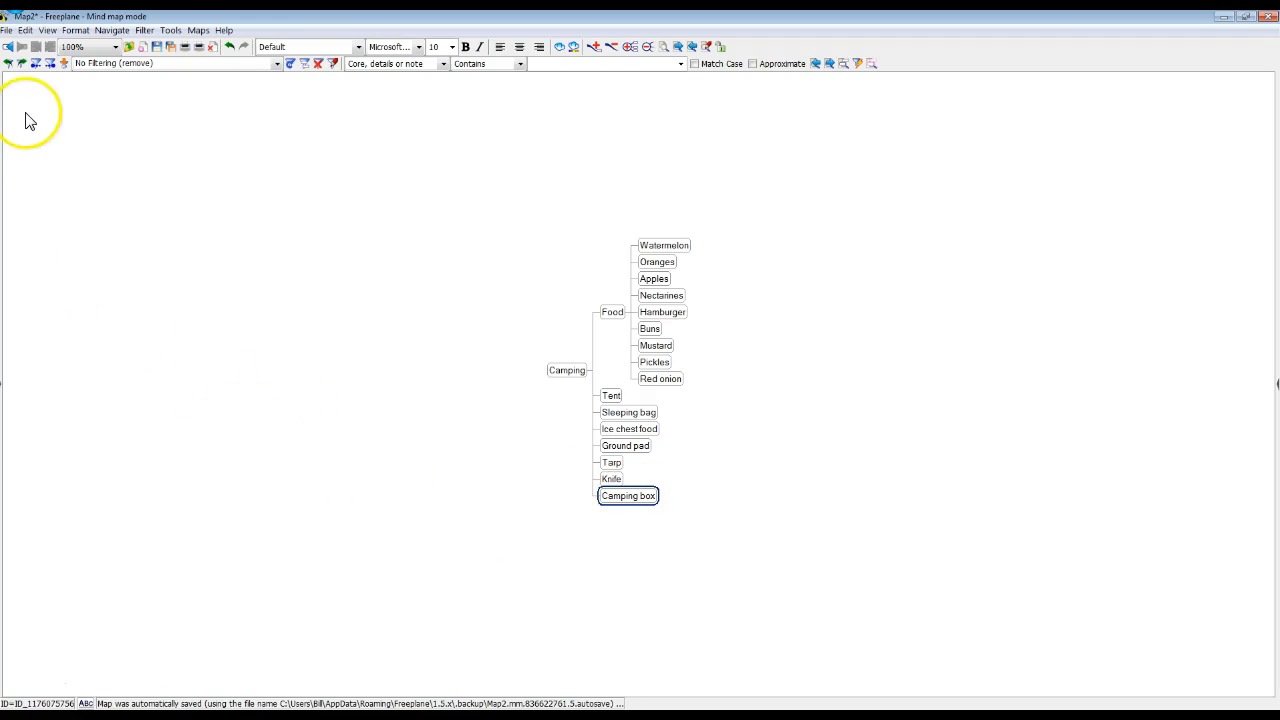
click(23, 31)
mouse_move(57, 46)
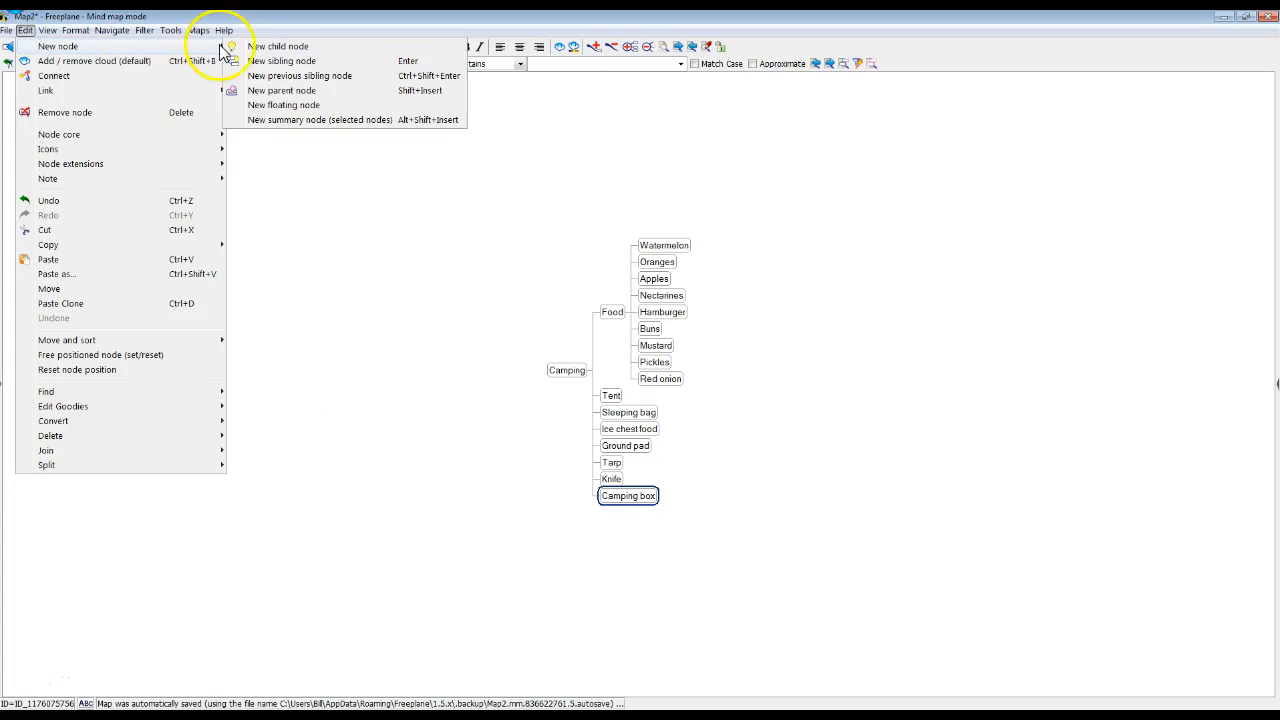
click(262, 47)
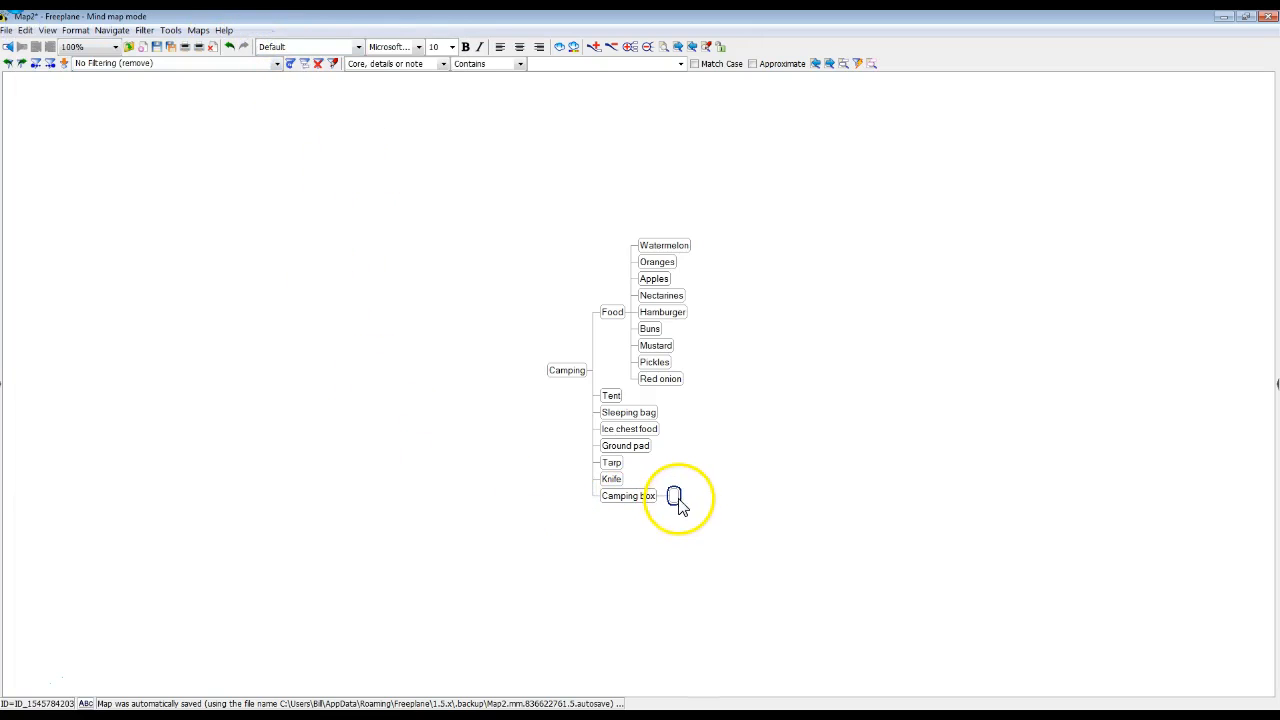
text(Forks)
key(Return)
text(Knife)
key(Return)
key(Return)
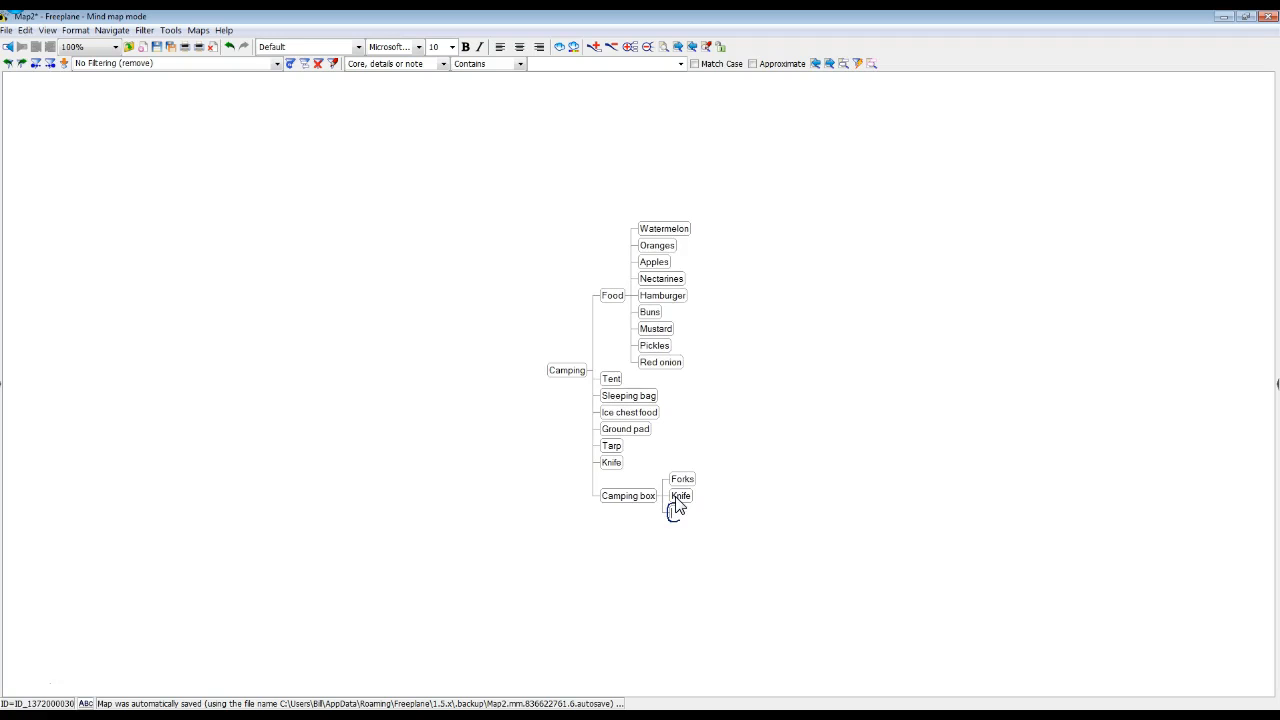
Rename the Knife node under Camping box to Utensils.
double_click(680, 497)
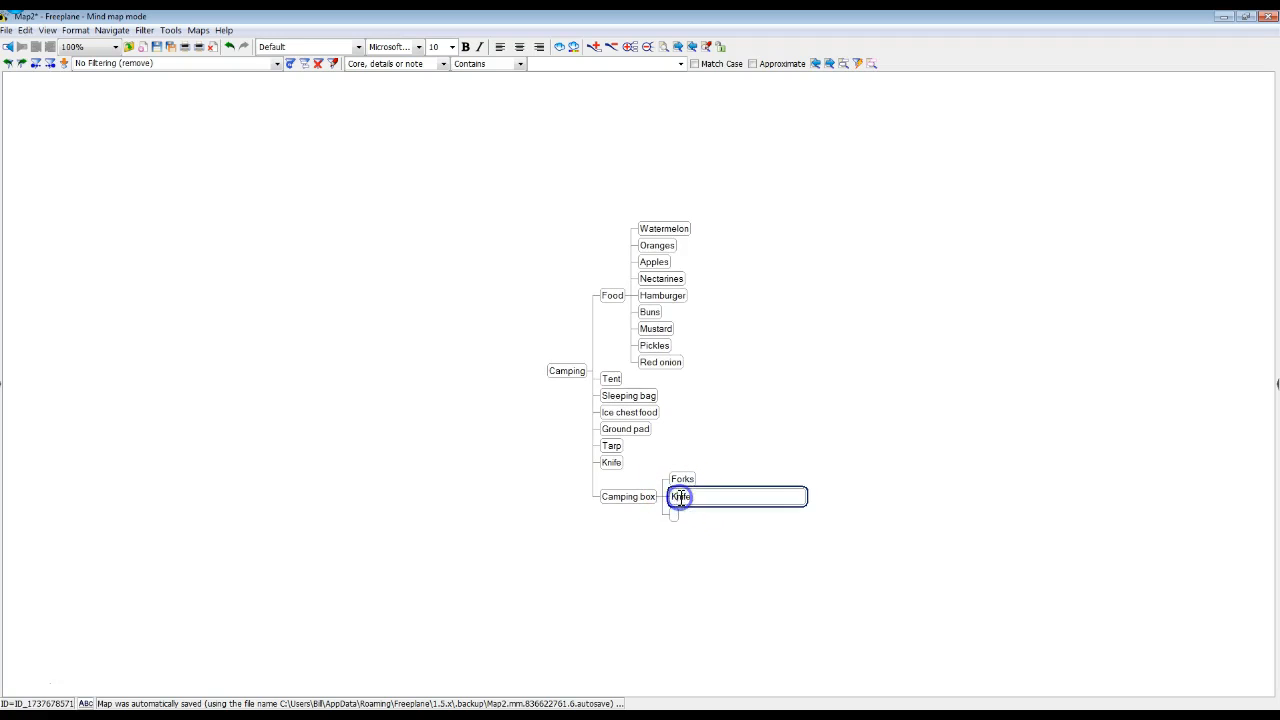
double_click(680, 497)
click(709, 529)
double_click(680, 497)
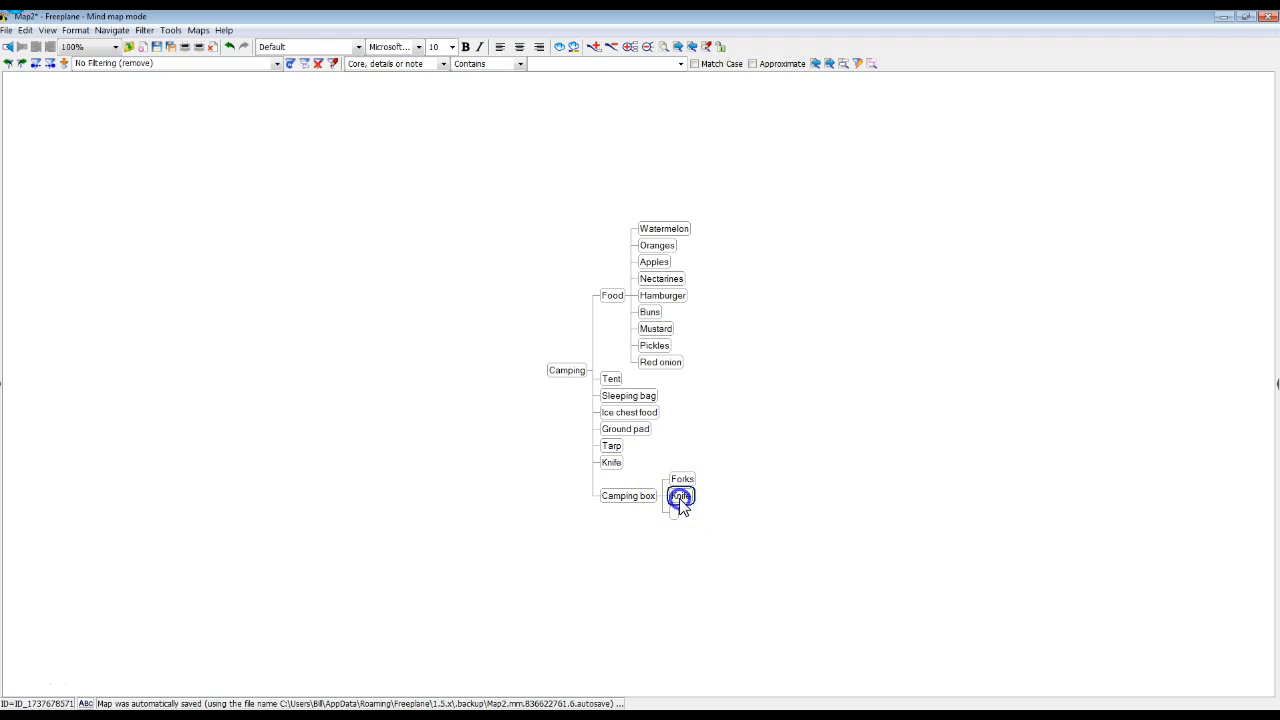
double_click(680, 497)
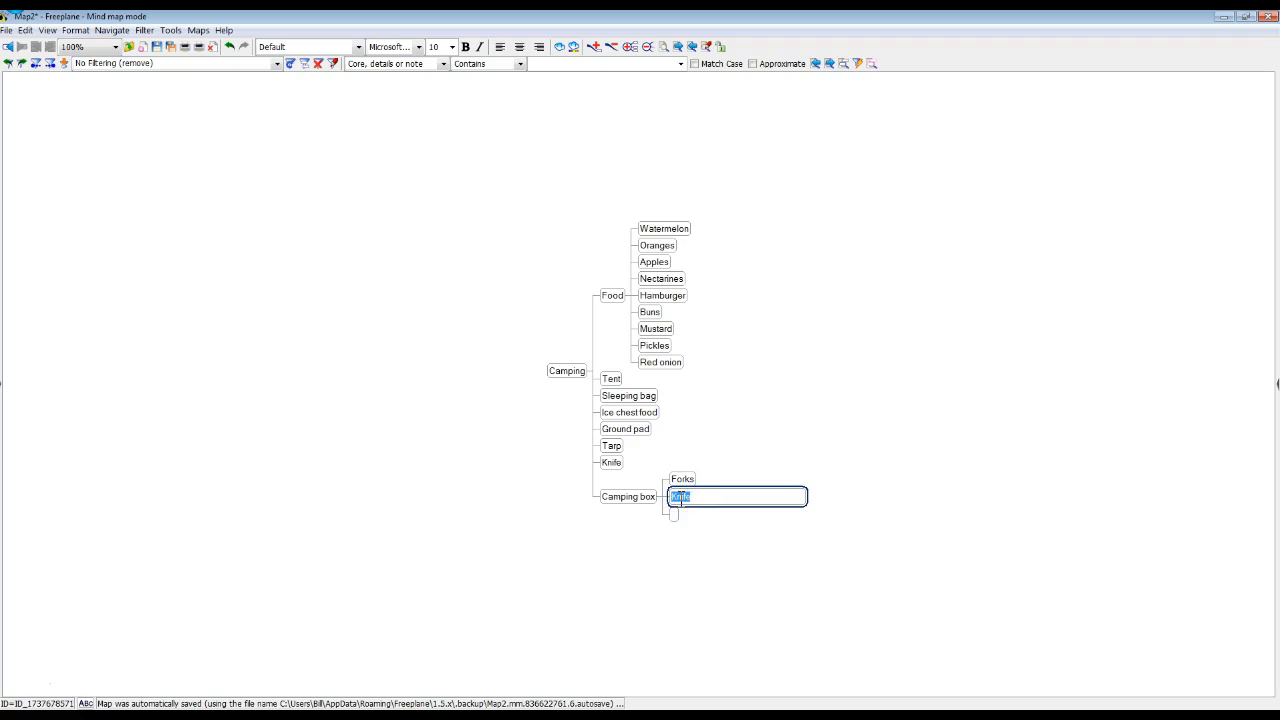
text(Utensils)
key(Return)
Move the Forks node from Camping box into Utensils as its child.
click(682, 480)
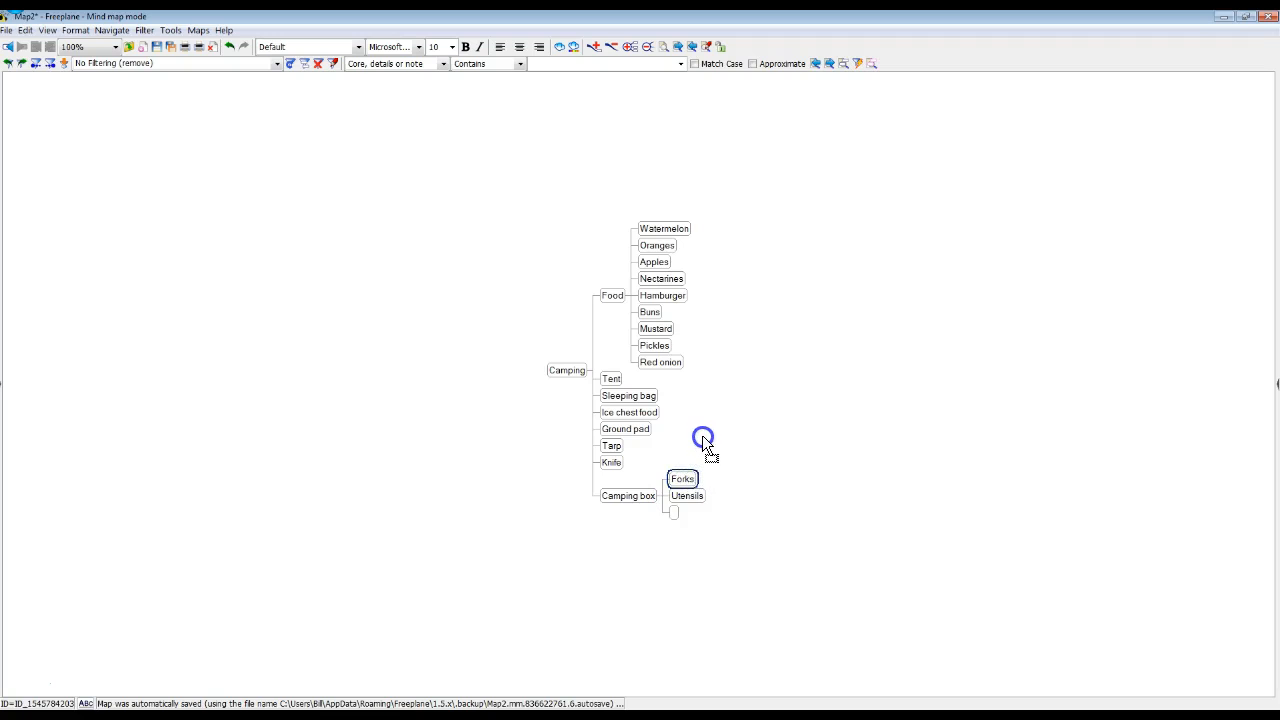
mouse_move(697, 440)
mouse_down()
mouse_move(679, 446)
mouse_move(722, 420)
mouse_move(707, 419)
mouse_up()
drag(702, 493, 702, 494)
click(733, 490)
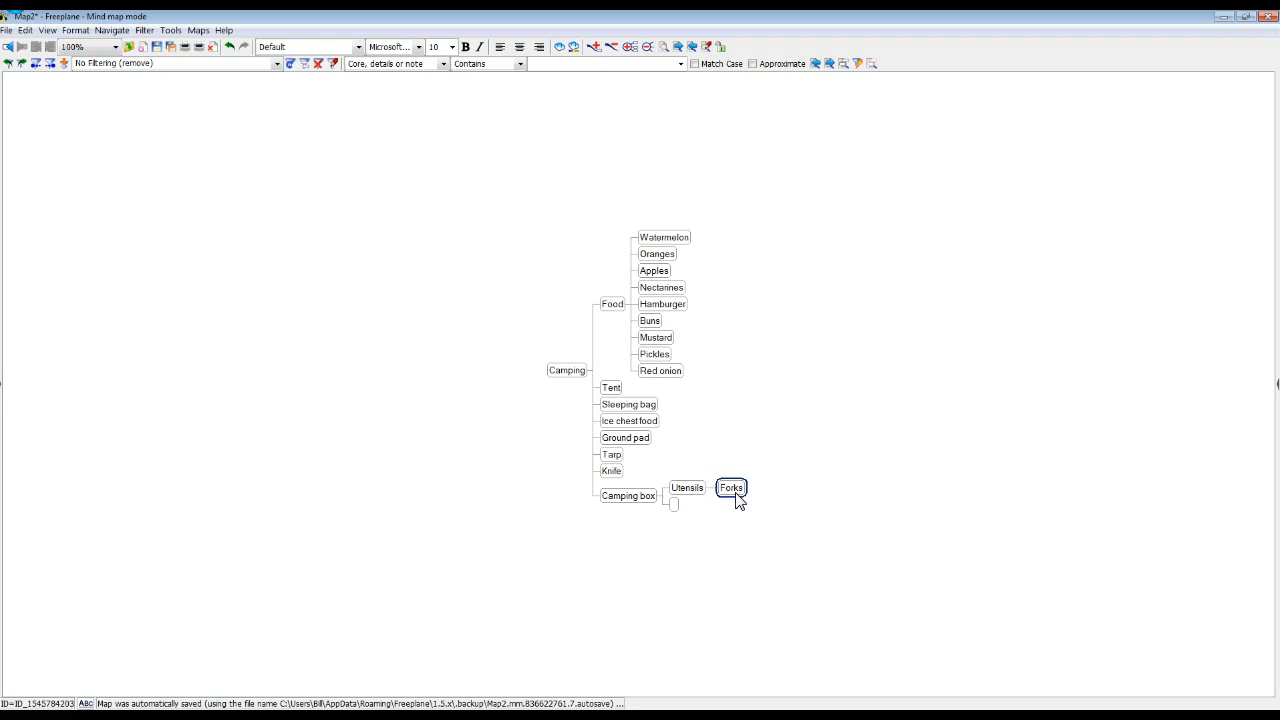
Add a sibling node named Knifes below Forks in the Utensils branch.
click(688, 489)
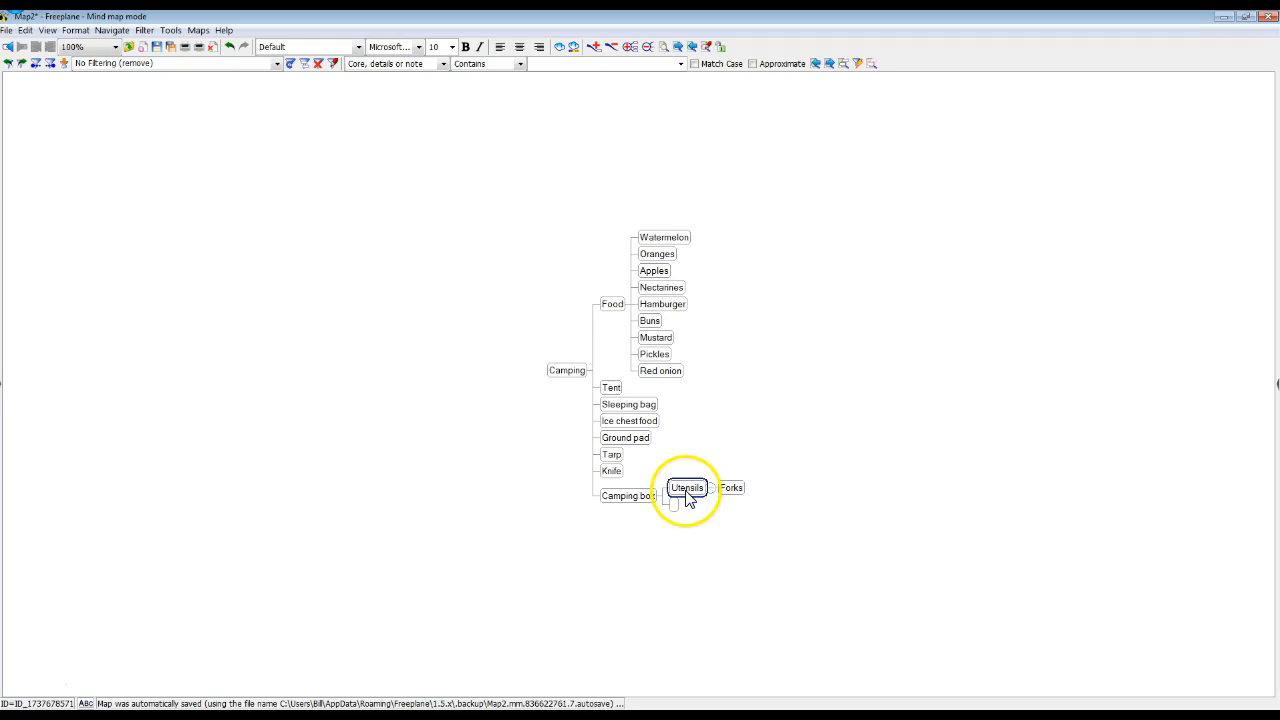
click(729, 490)
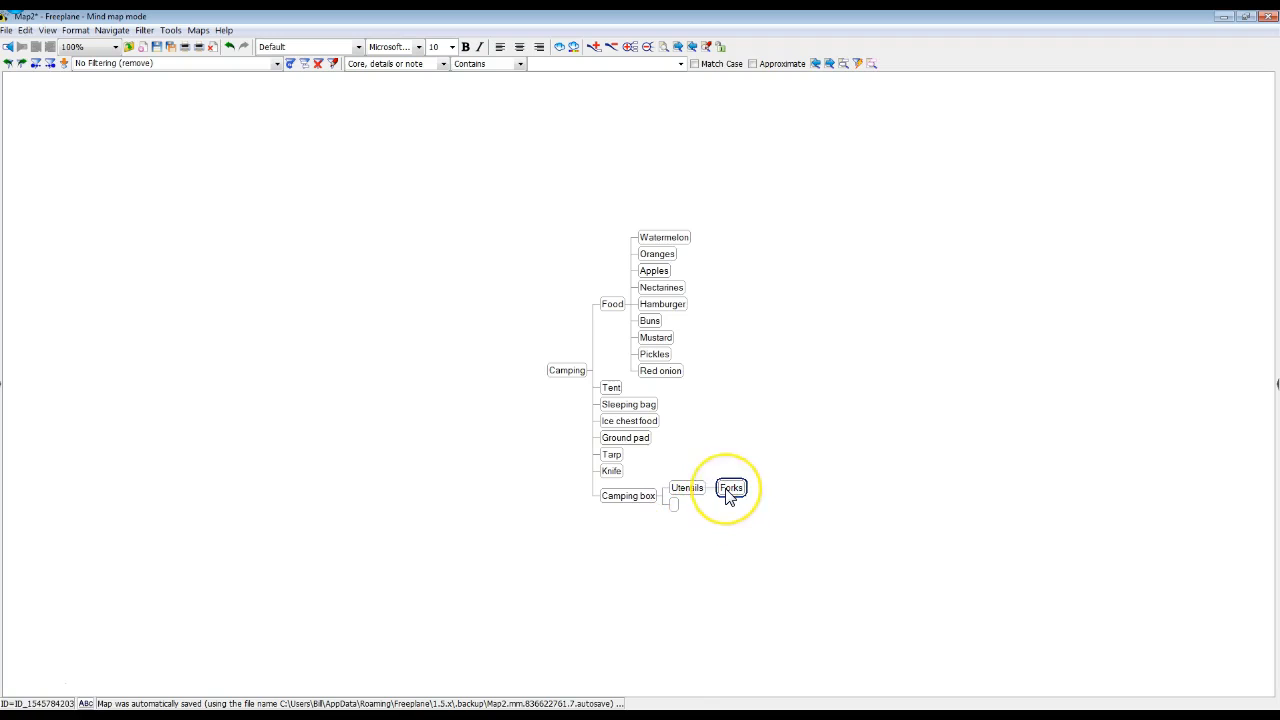
key(Return)
text(Knives)
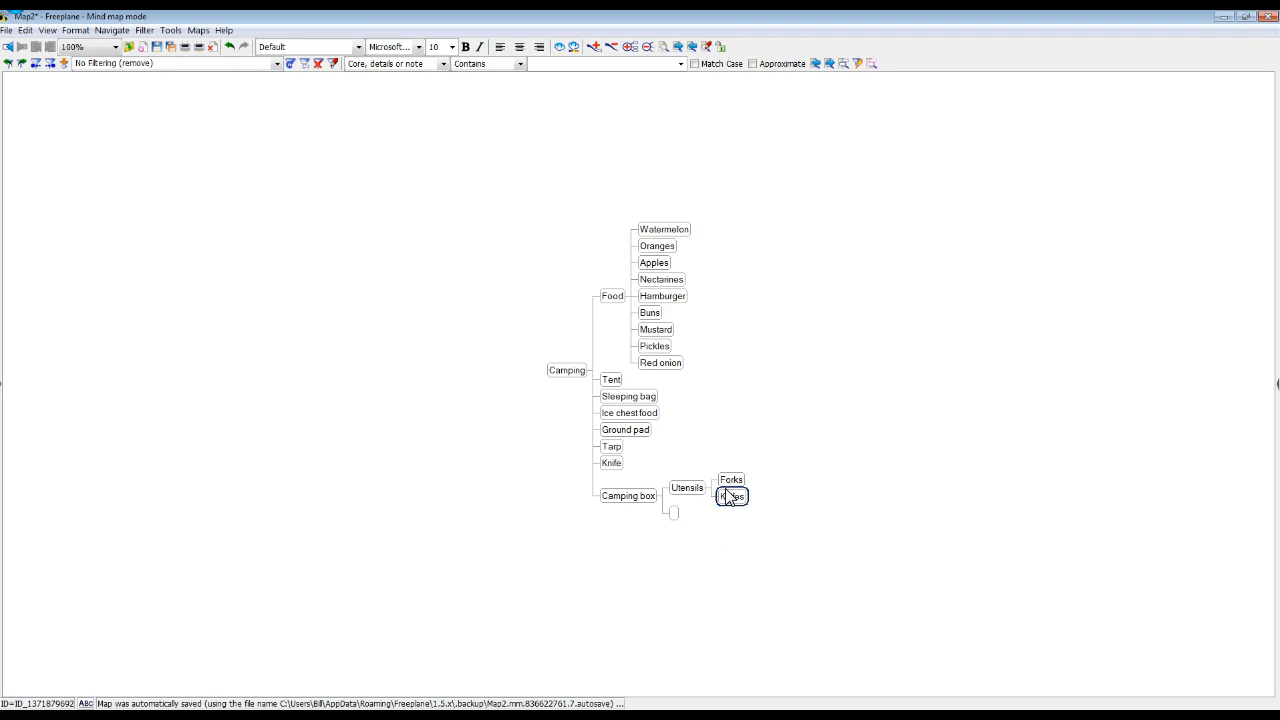
Name the empty Camping box child Bowls and add the sibling nodes Plates and Paper towels below it.
click(674, 513)
text(Bowls)
key(Return)
key(Return)
text(Plates)
key(Return)
key(Return)
text(Paper towels)
key(Return)
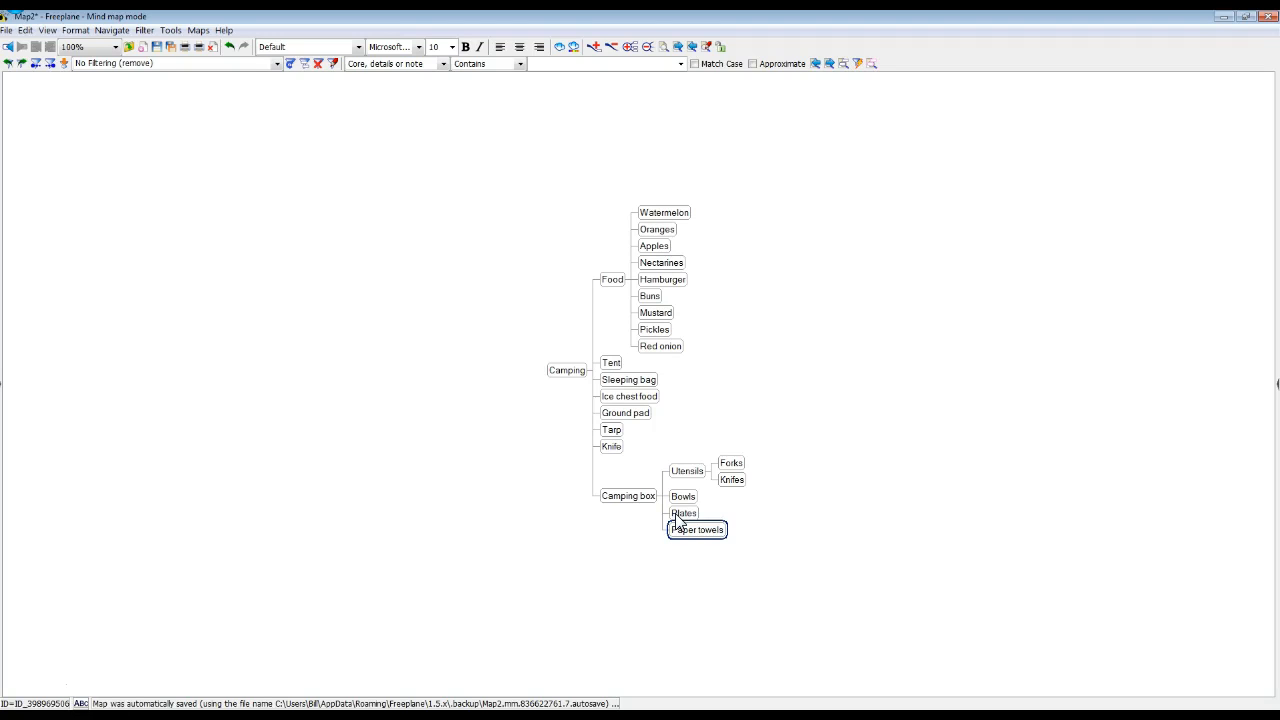
Add a sibling node named Insect repellant below Paper towels in the Camping box branch.
key(Return)
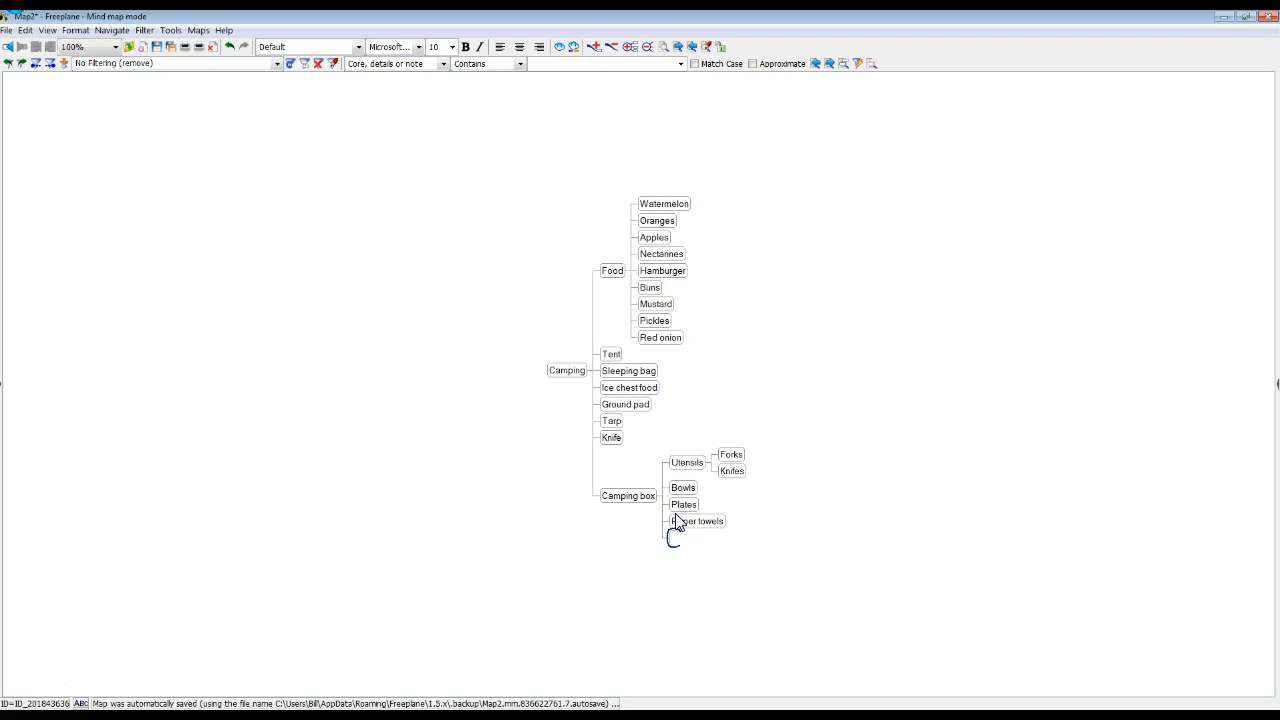
text(Insect repellant)
key(Return)
Add the sibling nodes Dozen eggs, Sausage and Spices below Red onion in the Food branch.
click(662, 340)
key(Return)
text(Dozen eggs)
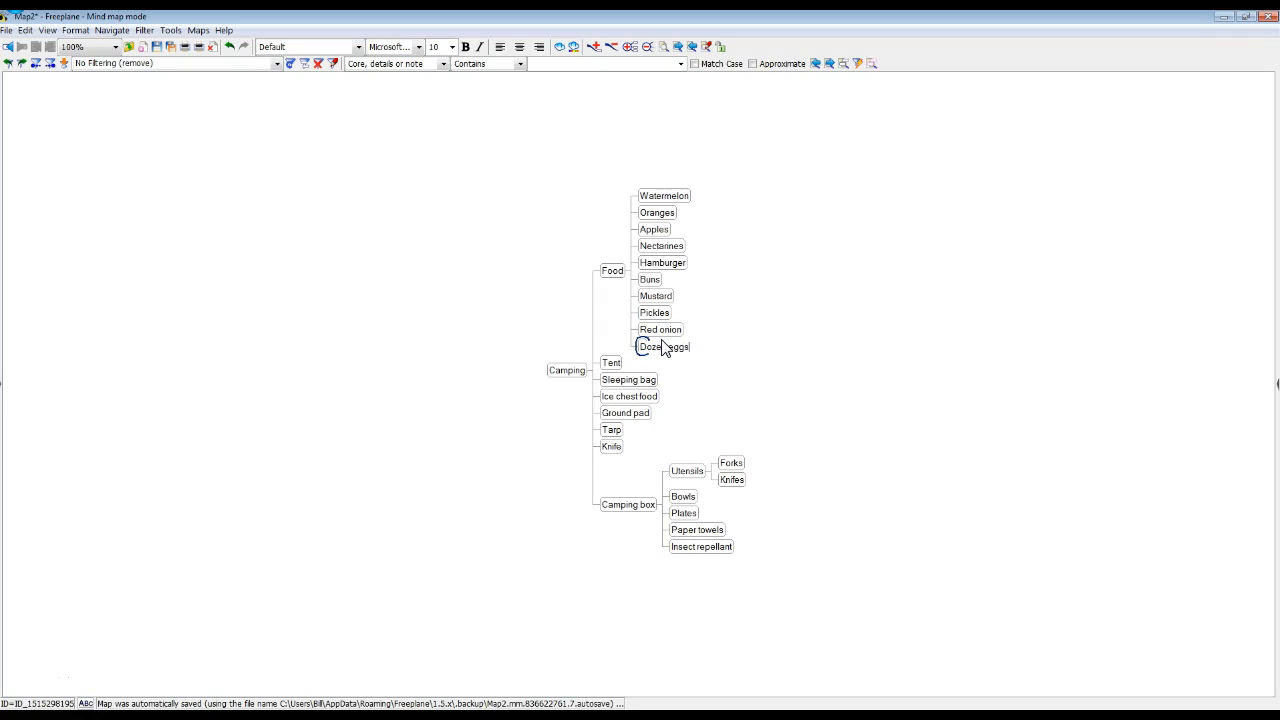
key(Return)
key(Return)
text(Sausage)
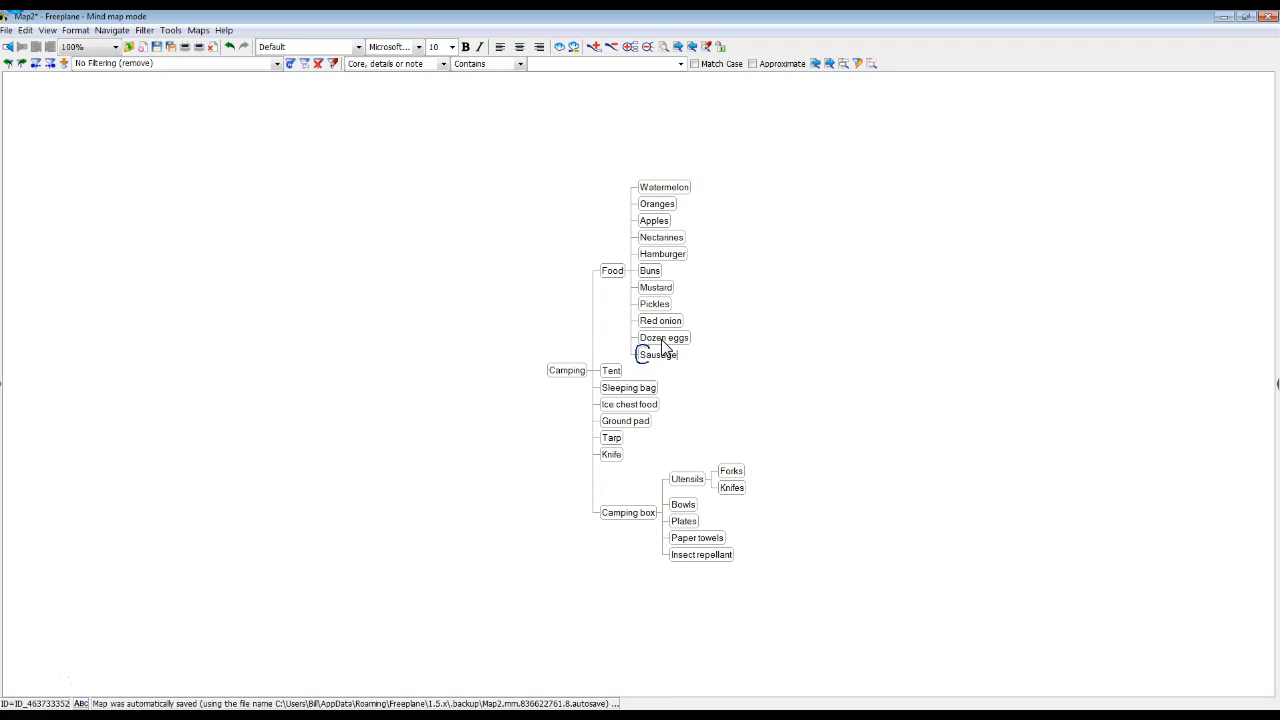
key(Return)
key(Return)
text(Spices)
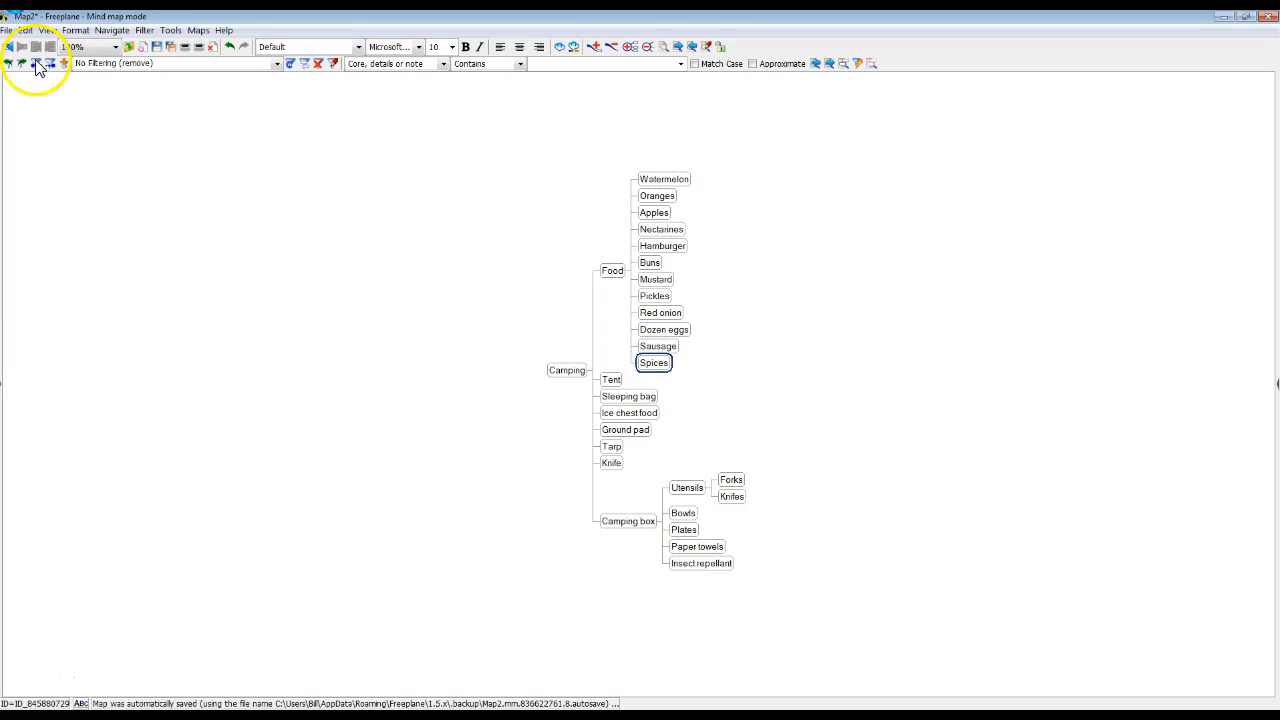
Add the child nodes Pepper and Sage to Spices.
click(26, 32)
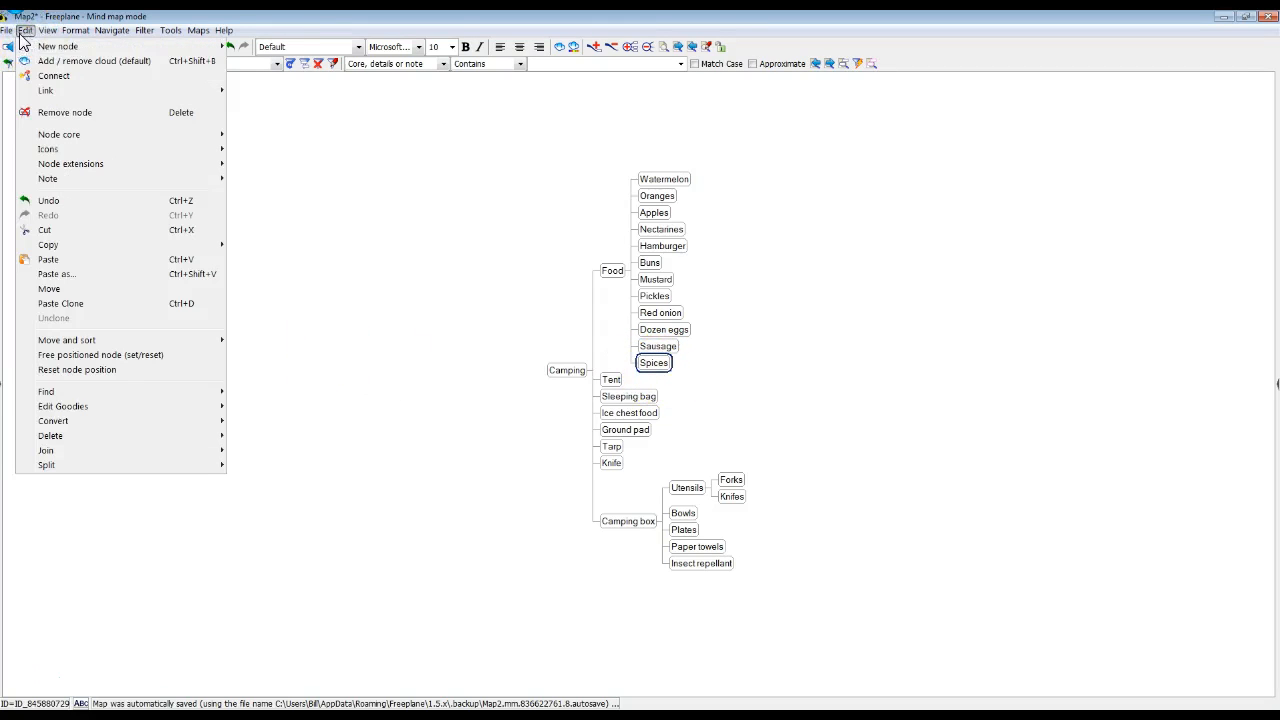
mouse_move(42, 55)
click(279, 47)
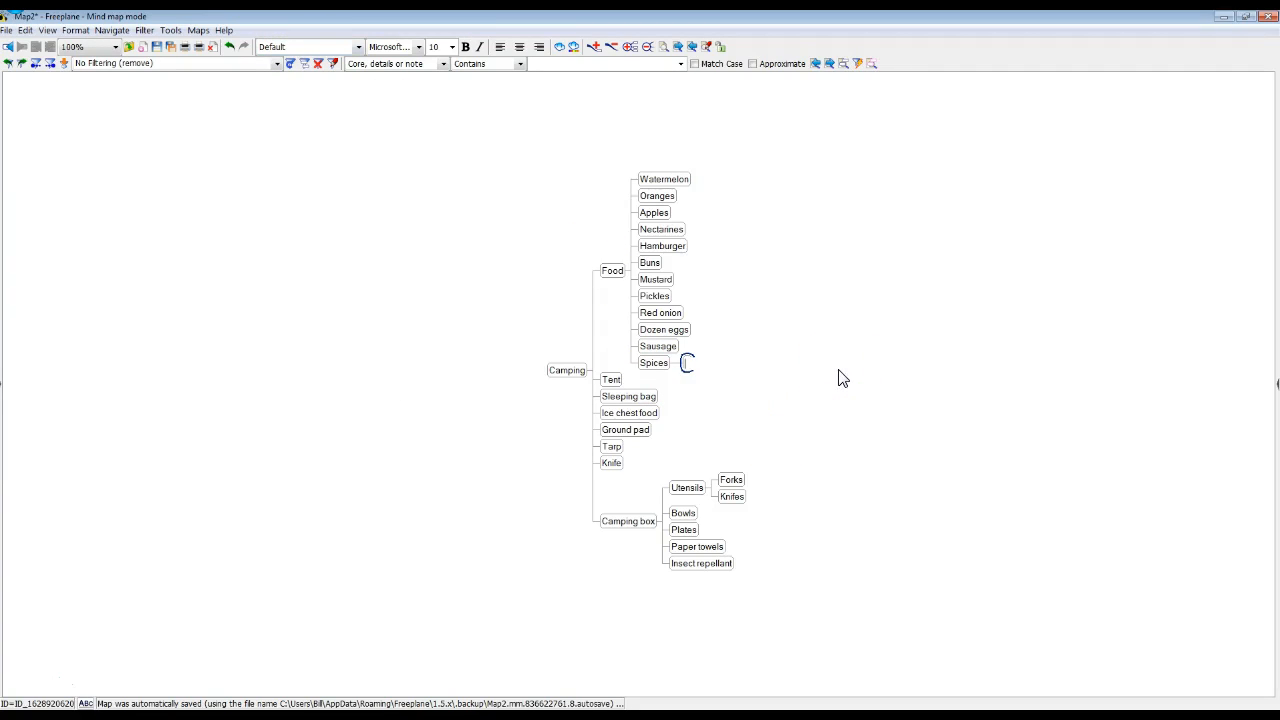
text(Pepper)
key(Return)
key(Return)
text(Sage)
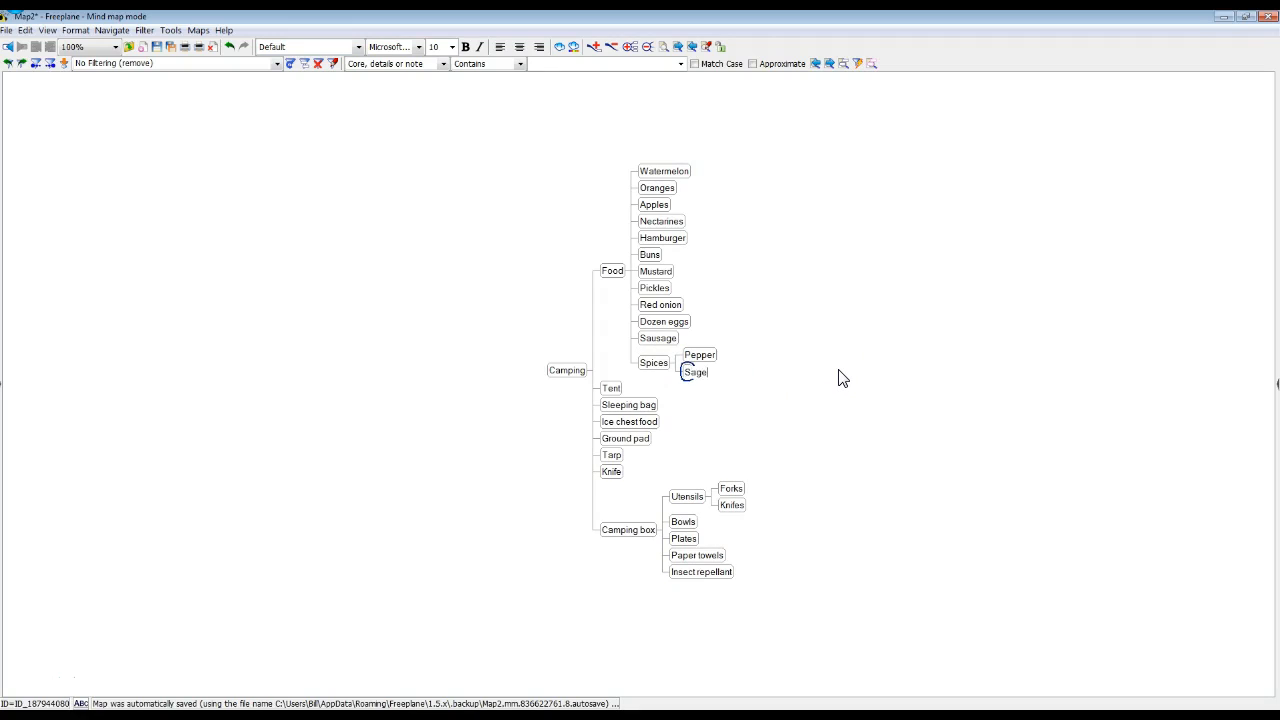
key(Return)
Add the sibling nodes Salt and Cinnamon below Sage in the Spices branch.
key(Return)
text(Sa)
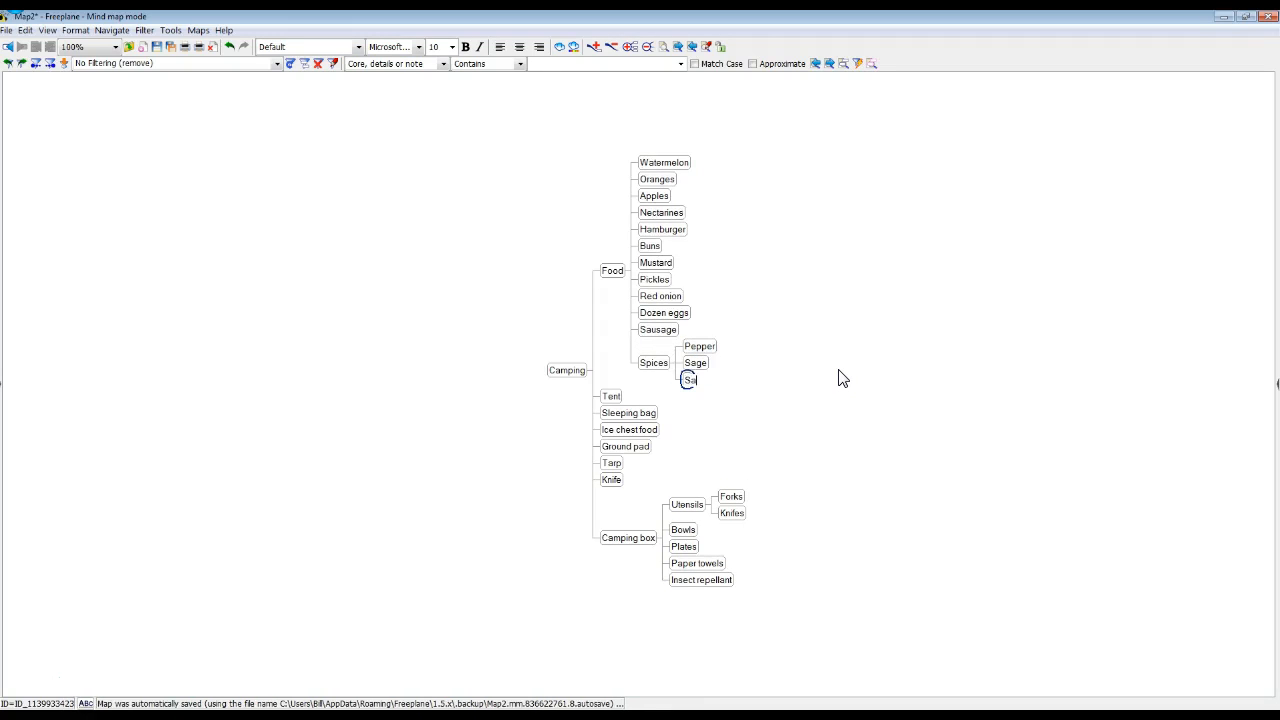
text(lt)
key(Return)
key(Return)
text(Cinnao)
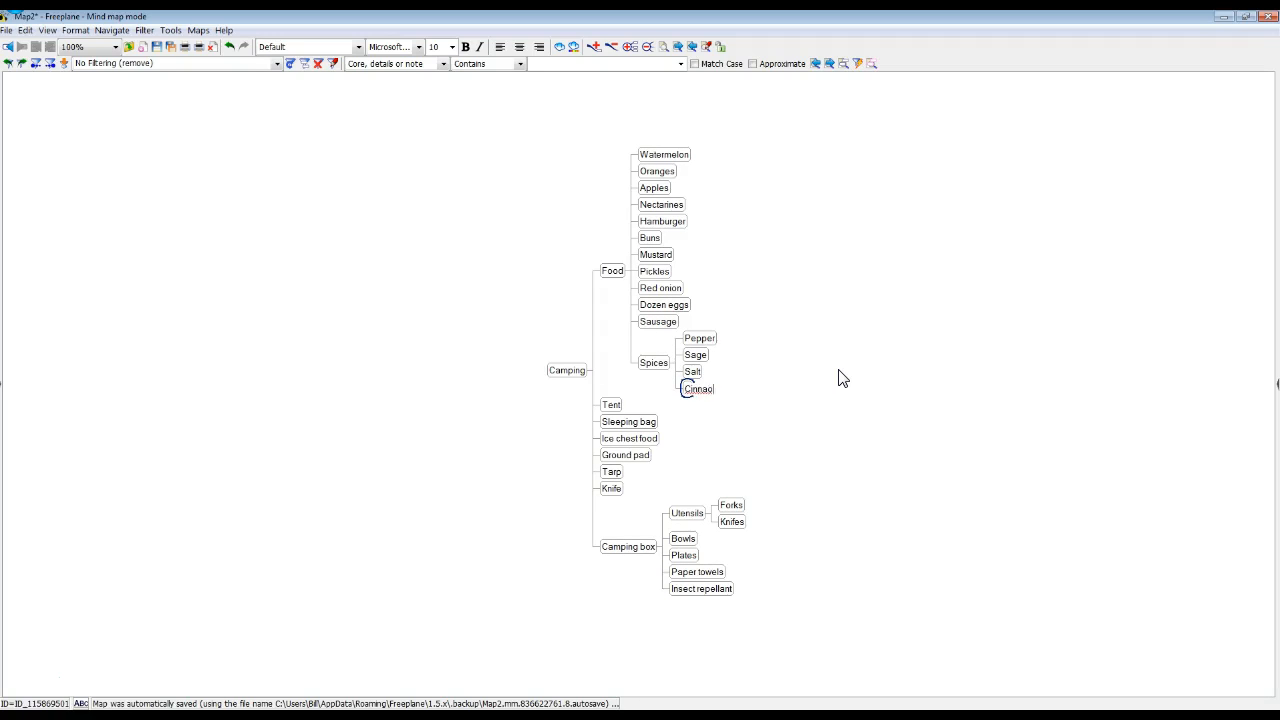
key(BackSpace)
text(mon)
key(Return)
click(845, 335)
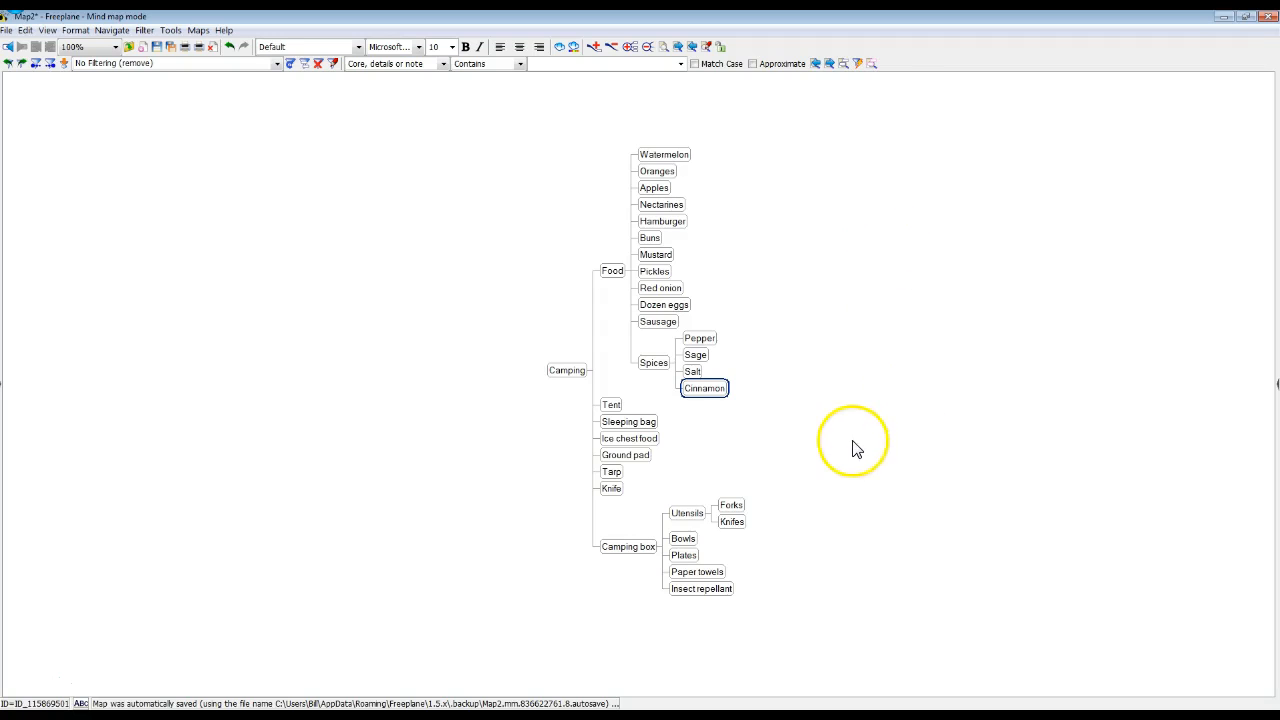
click(610, 405)
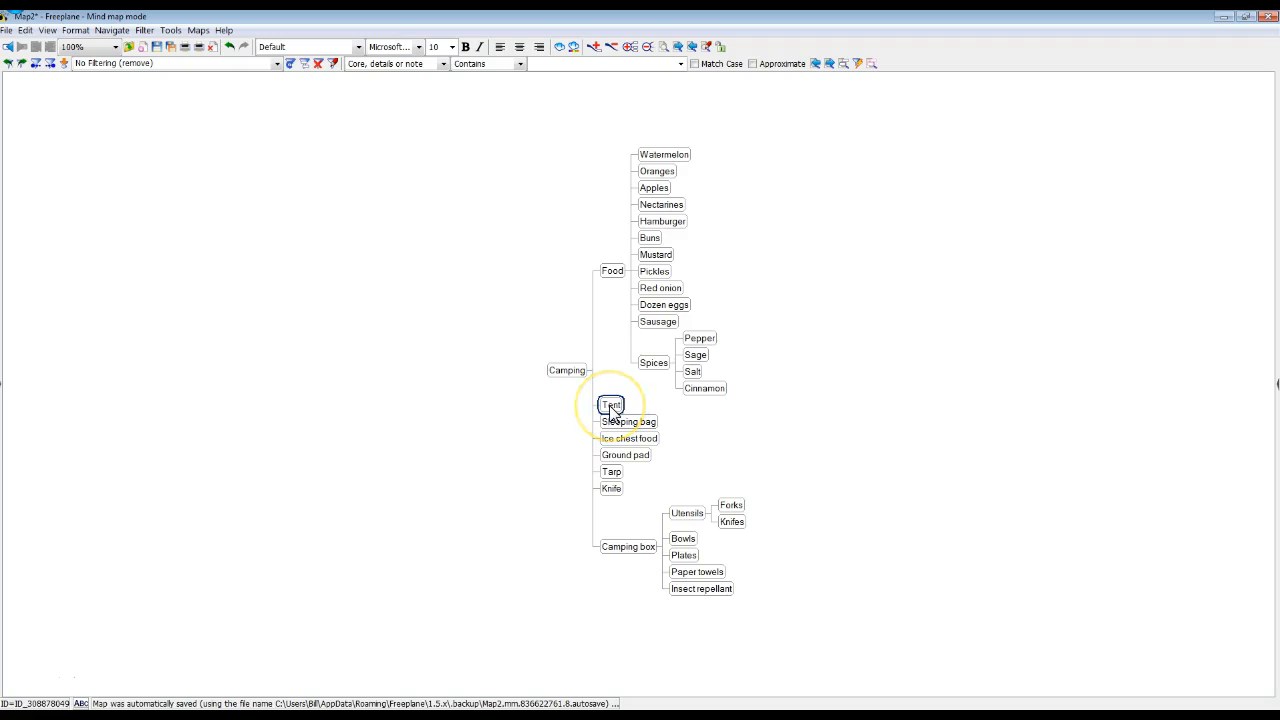
double_click(611, 408)
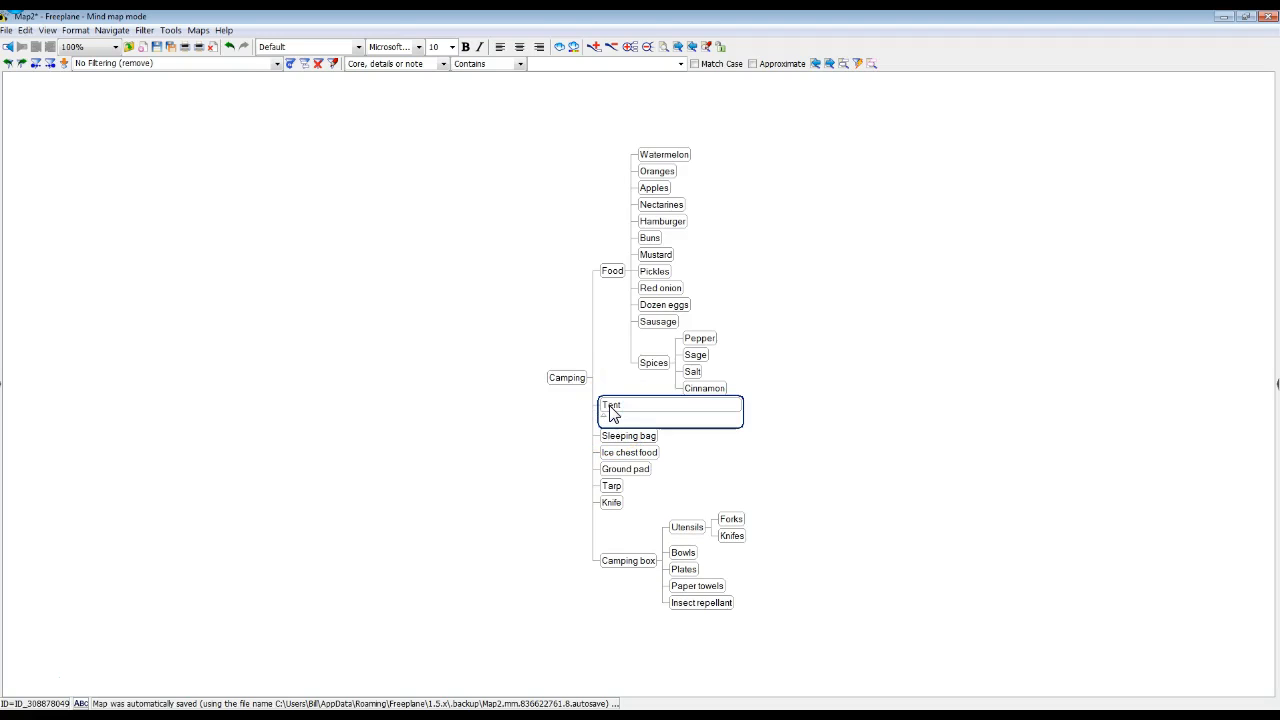
key(Escape)
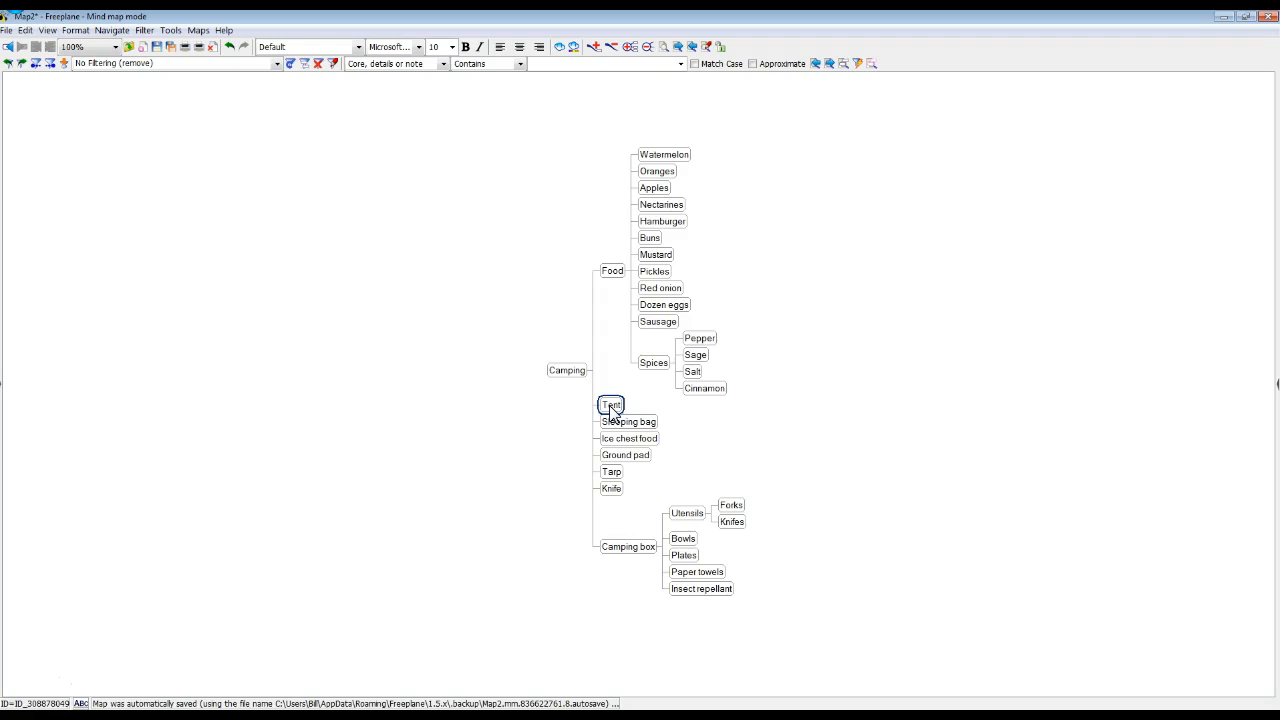
right_click(610, 410)
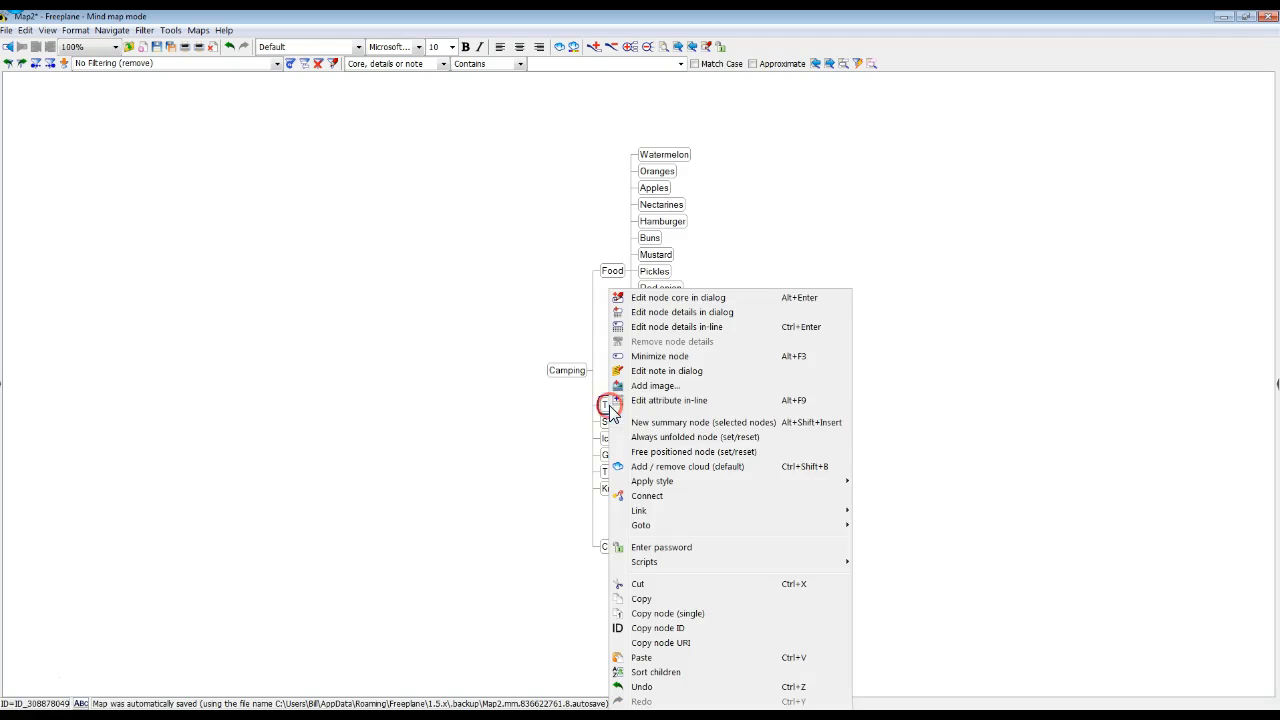
Add a sibling node named Shelter below Tent.
click(25, 30)
mouse_move(60, 47)
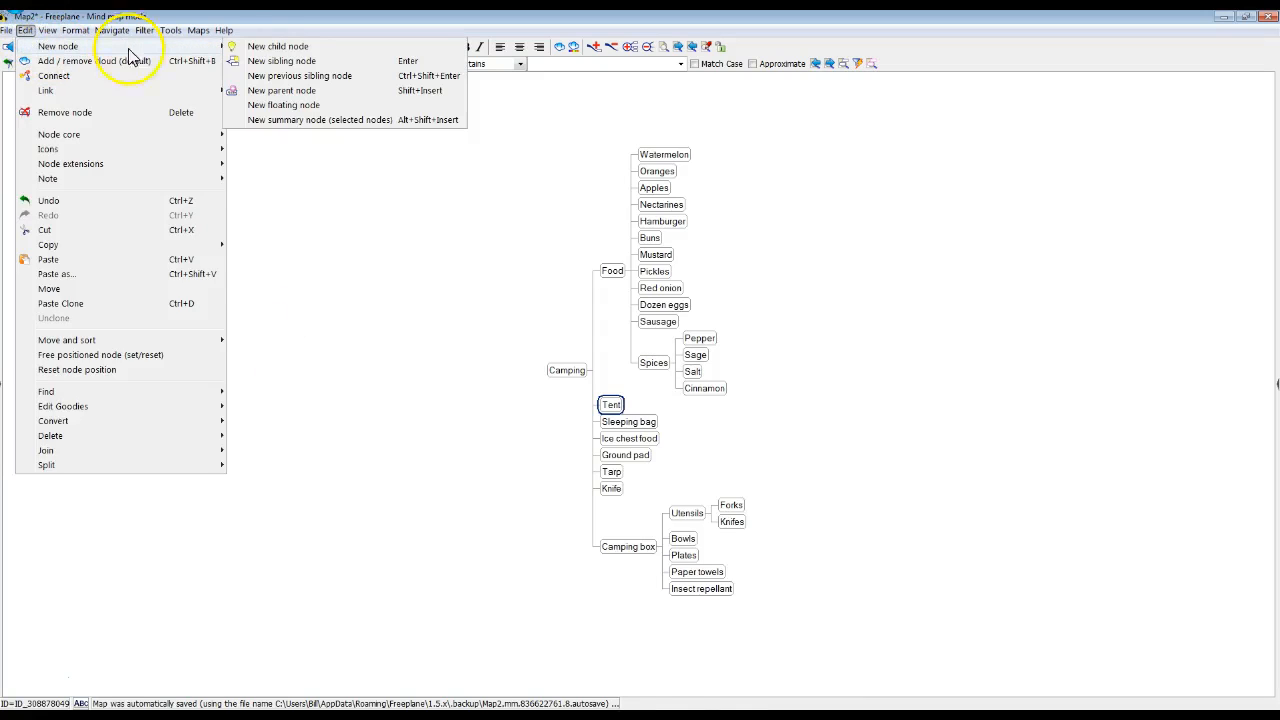
click(245, 61)
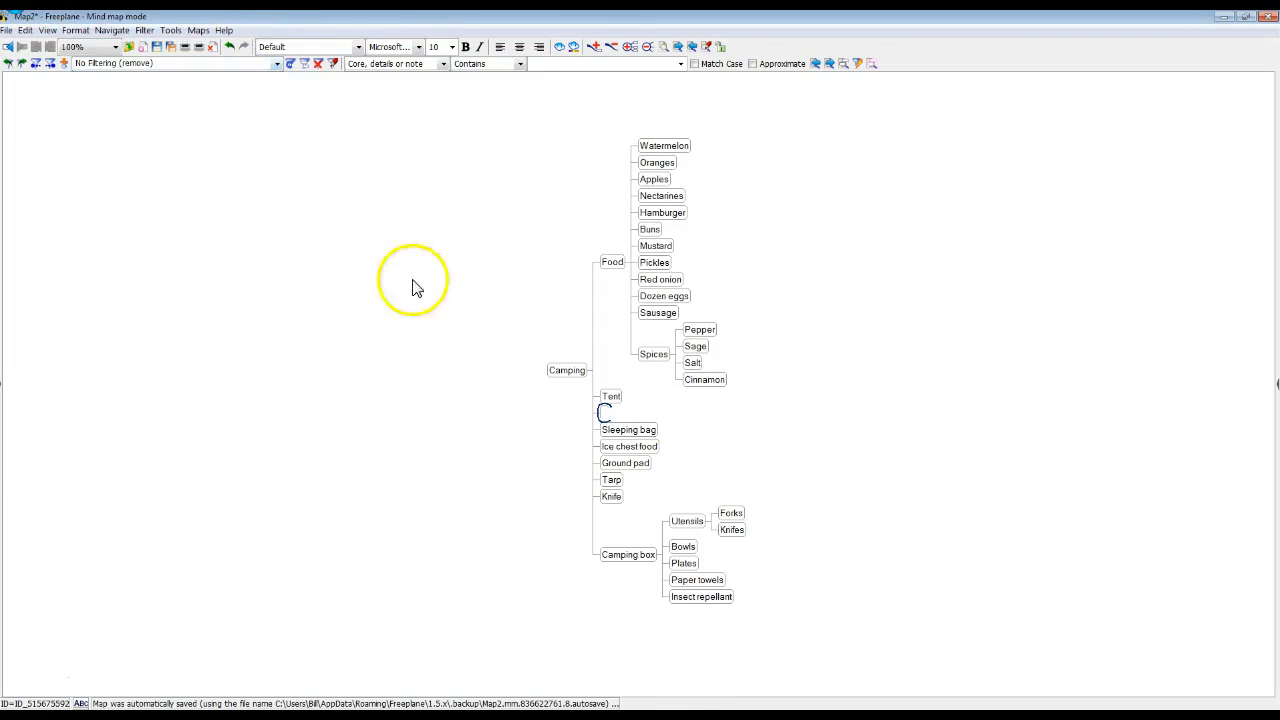
text(Shelter)
key(Return)
Move the Tent, Sleeping bag, Ground pad and Tarp nodes into Shelter as its children.
click(609, 398)
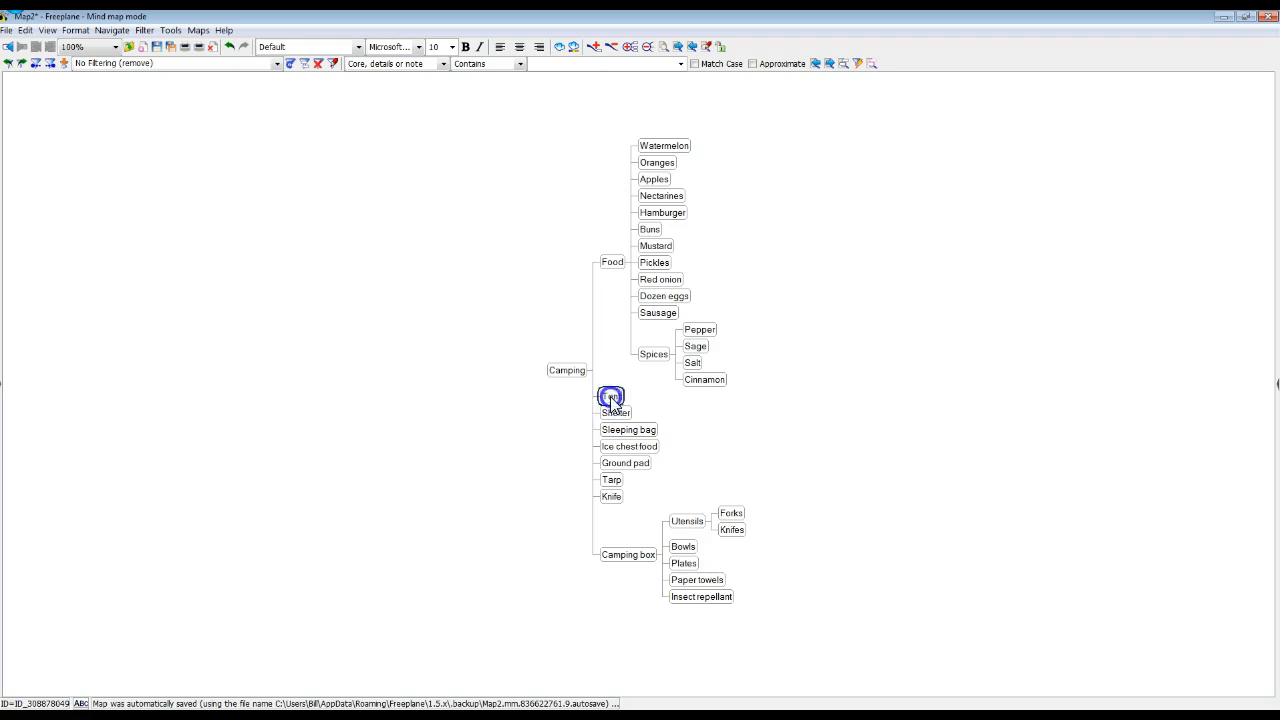
drag(626, 412, 626, 409)
drag(626, 455, 628, 414)
drag(617, 482, 620, 416)
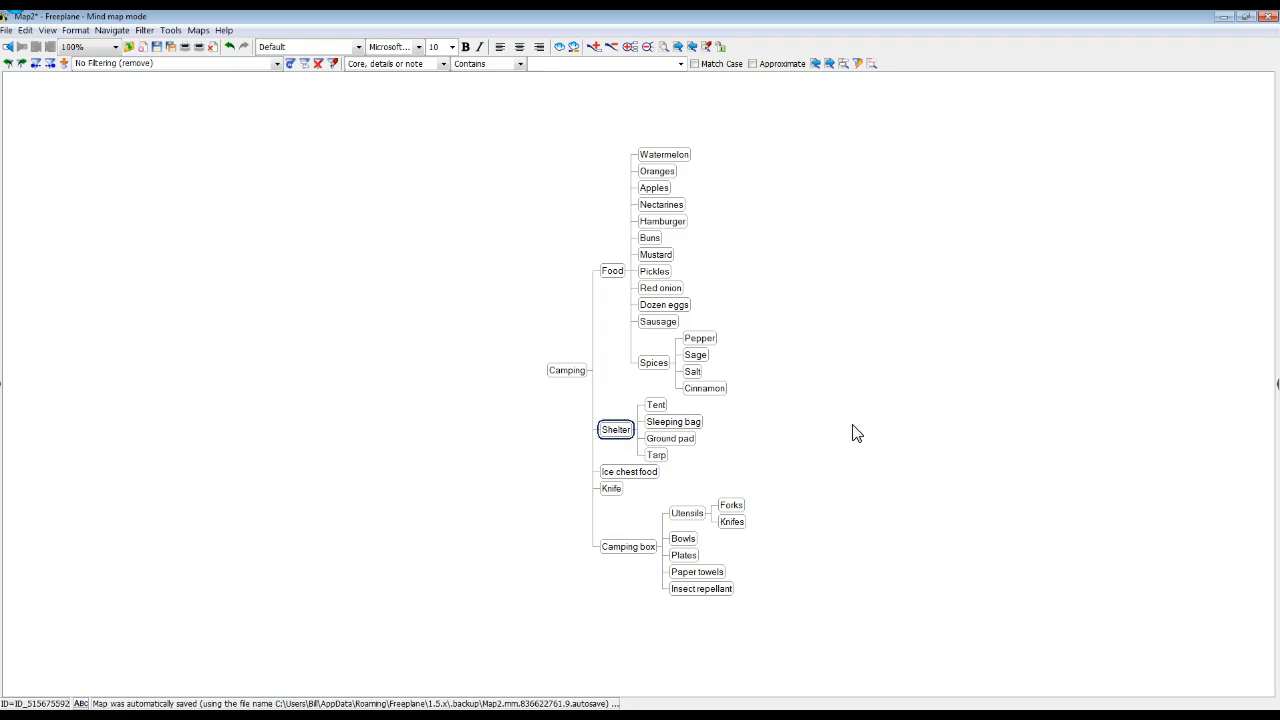
Add the sibling nodes Pillow and Chairs below Tarp in the Shelter branch.
click(657, 460)
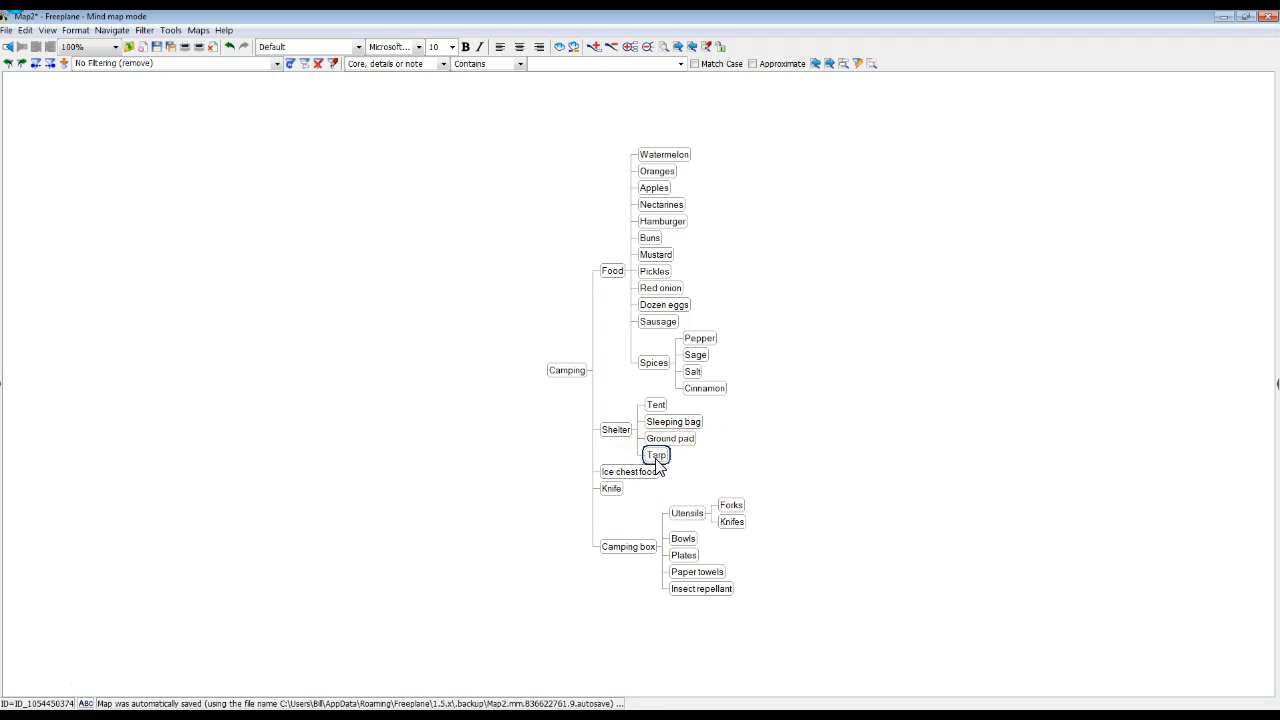
key(Return)
text(Pillow)
key(Return)
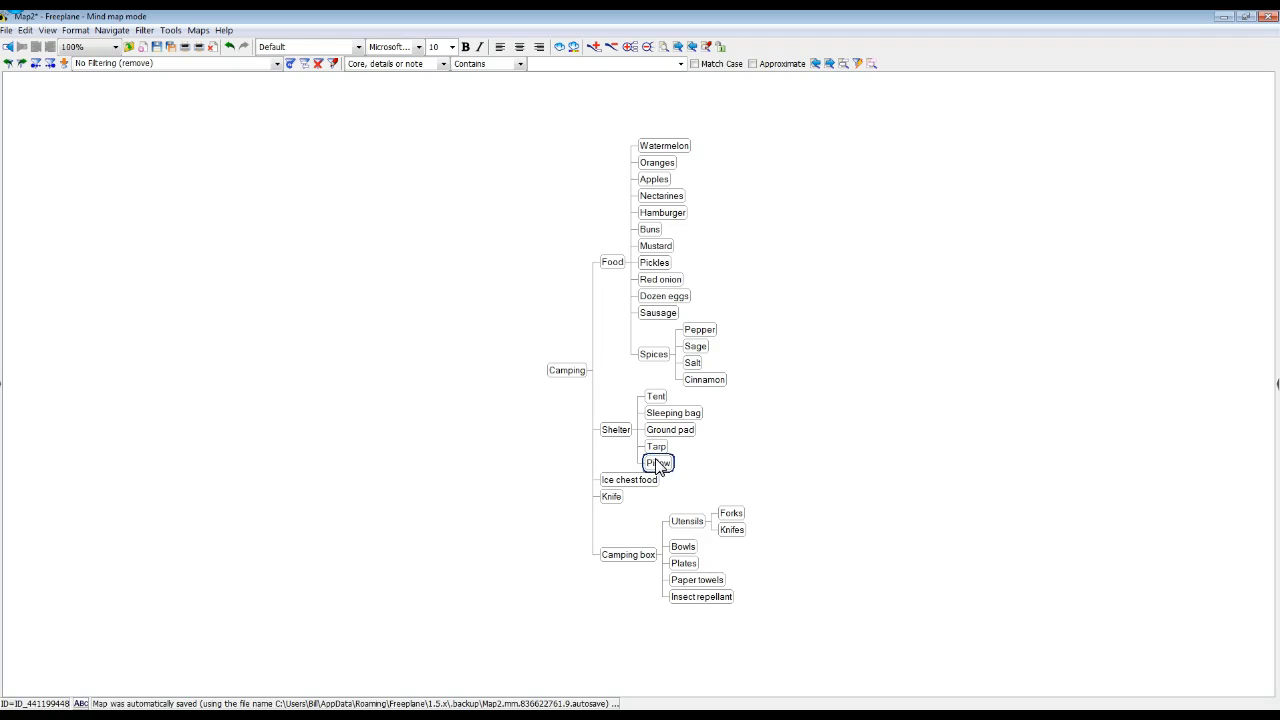
click(625, 437)
click(660, 465)
key(Return)
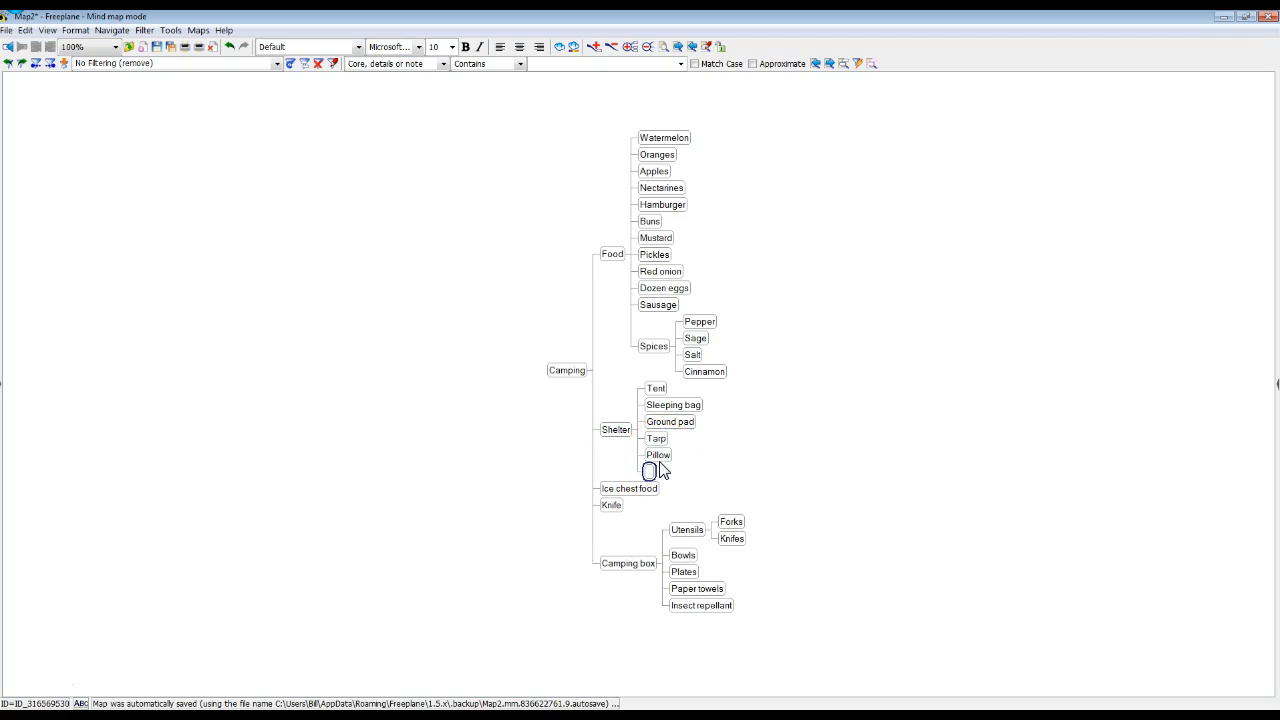
text(Chairs)
key(Return)
click(758, 453)
Move the Knife node from Camping into Camping box as its child.
click(613, 508)
right_click(613, 508)
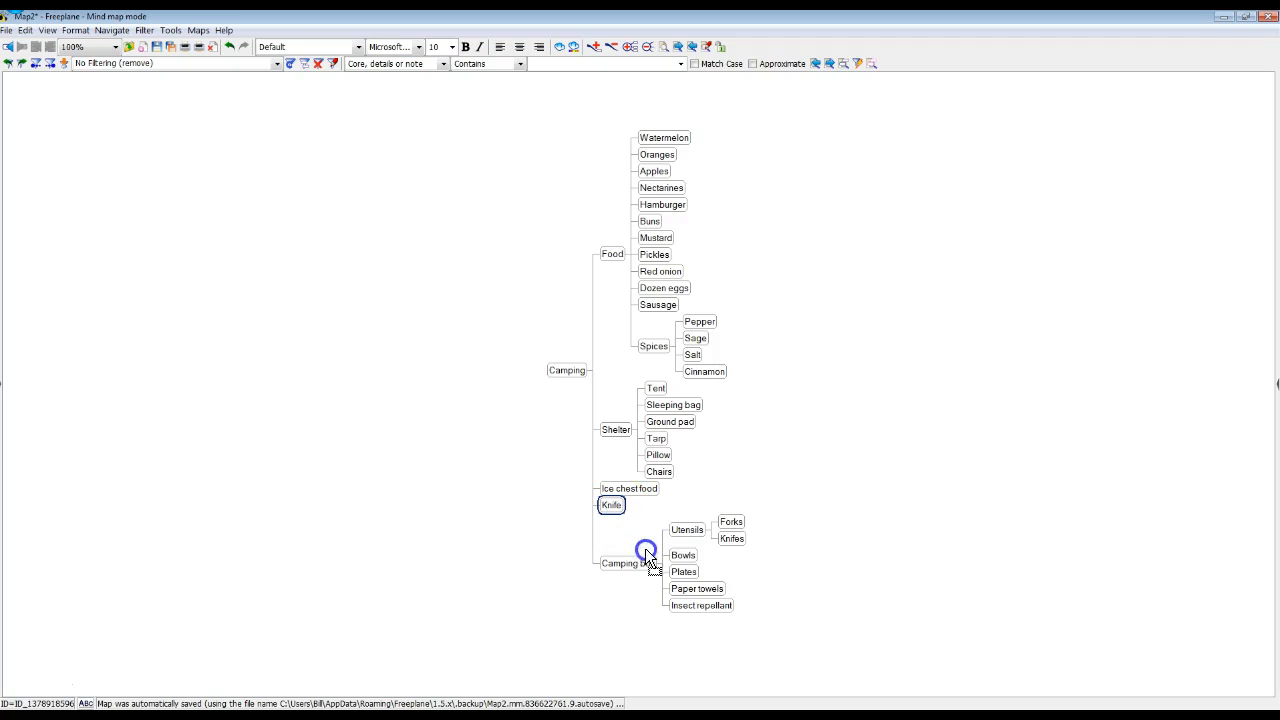
drag(651, 562, 651, 563)
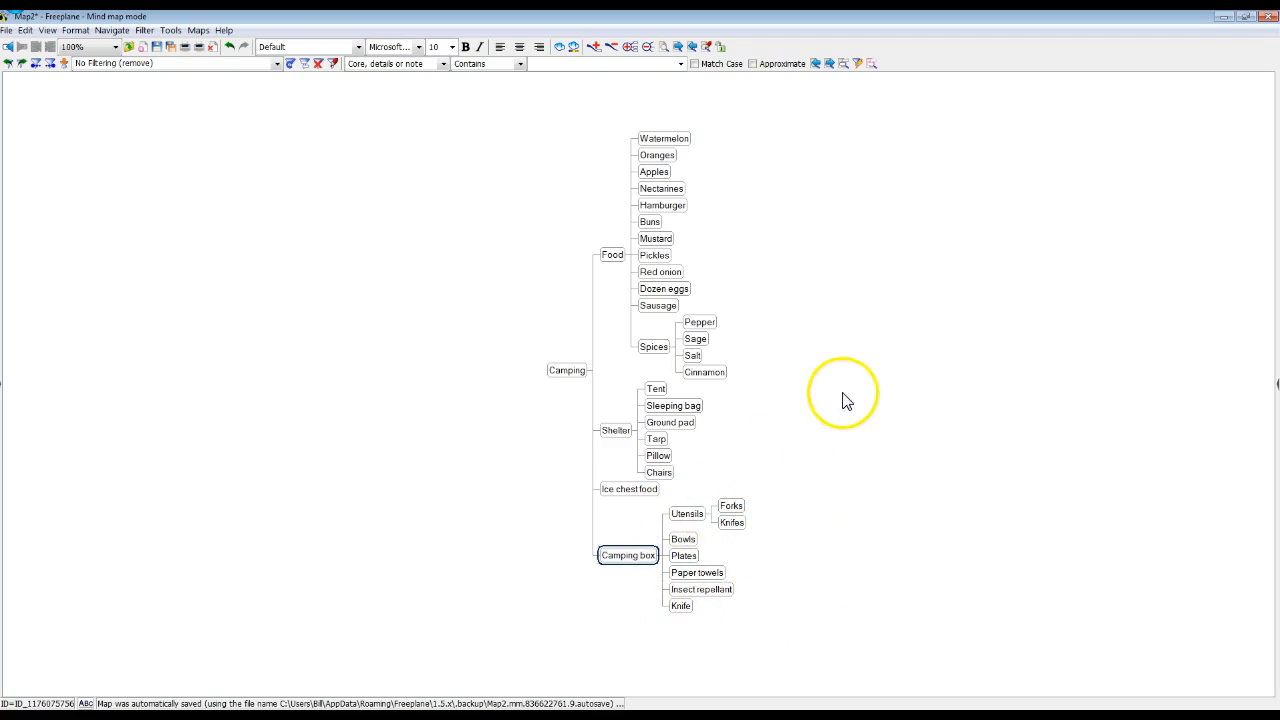
click(668, 289)
click(660, 305)
ctrl+click(654, 174)
click(654, 174)
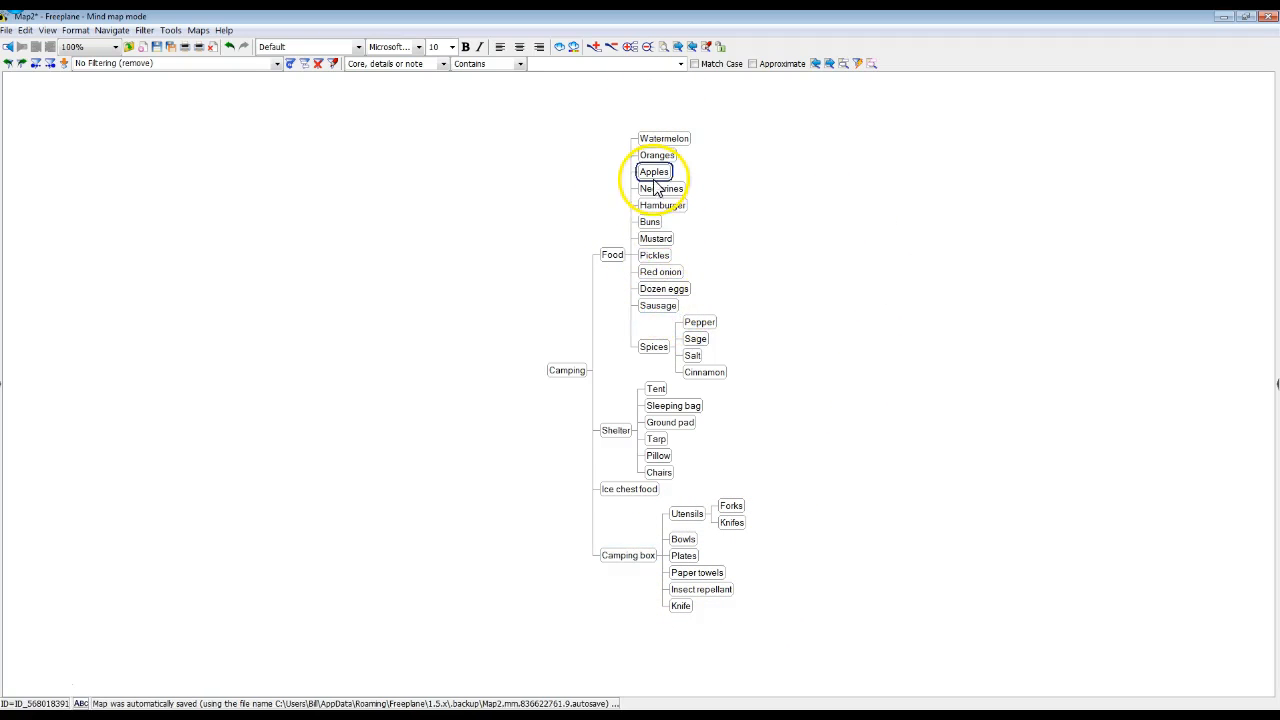
click(658, 289)
click(654, 349)
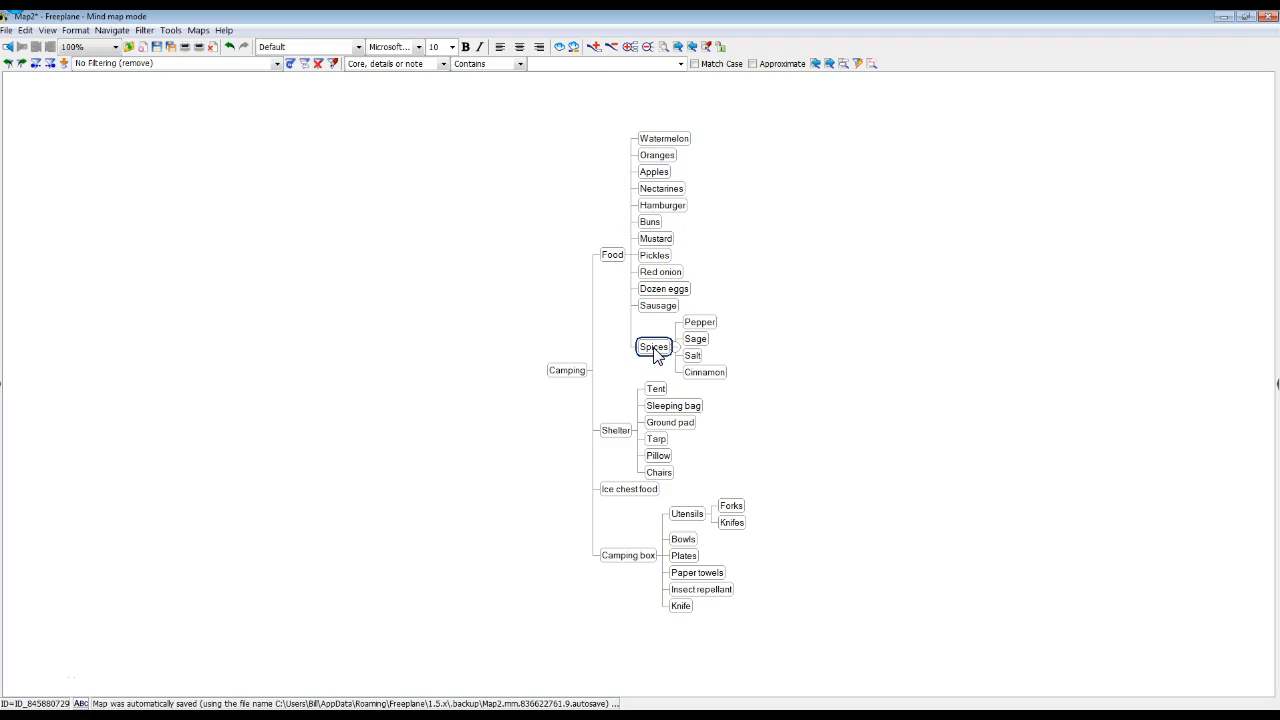
click(662, 305)
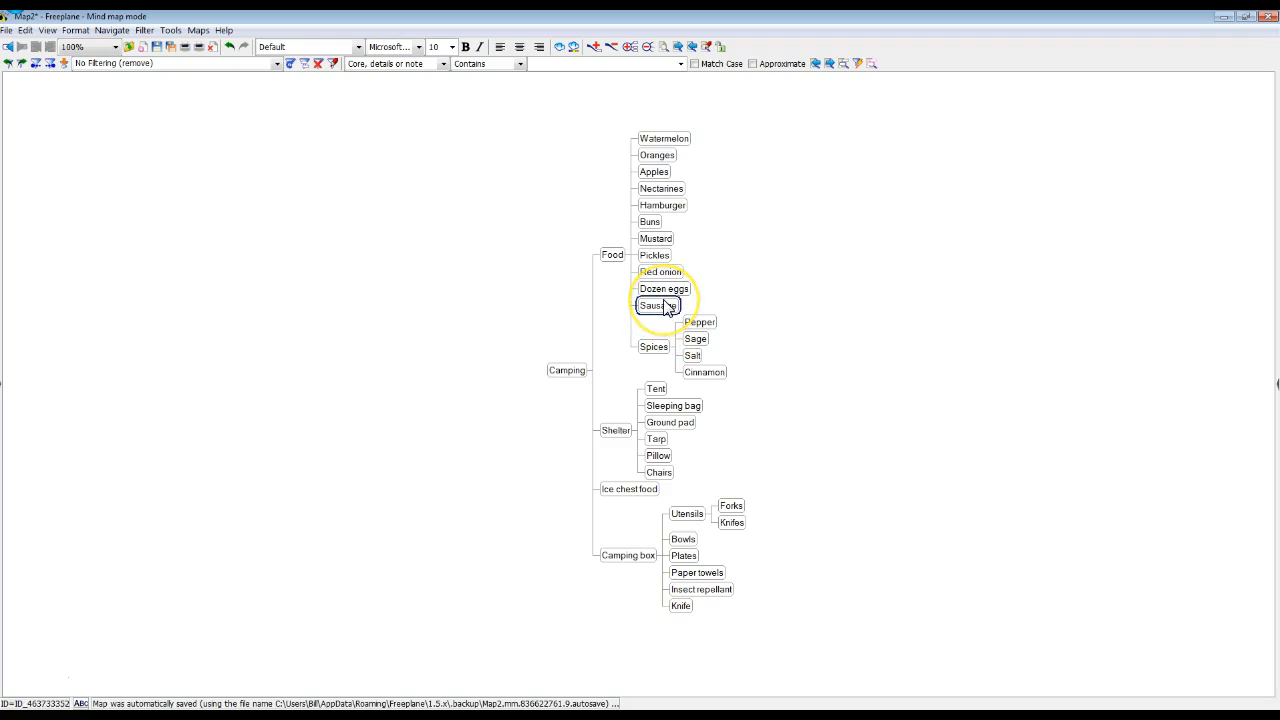
Add the sibling nodes Lettuce and Tomato below Sausage in the Food branch.
key(Return)
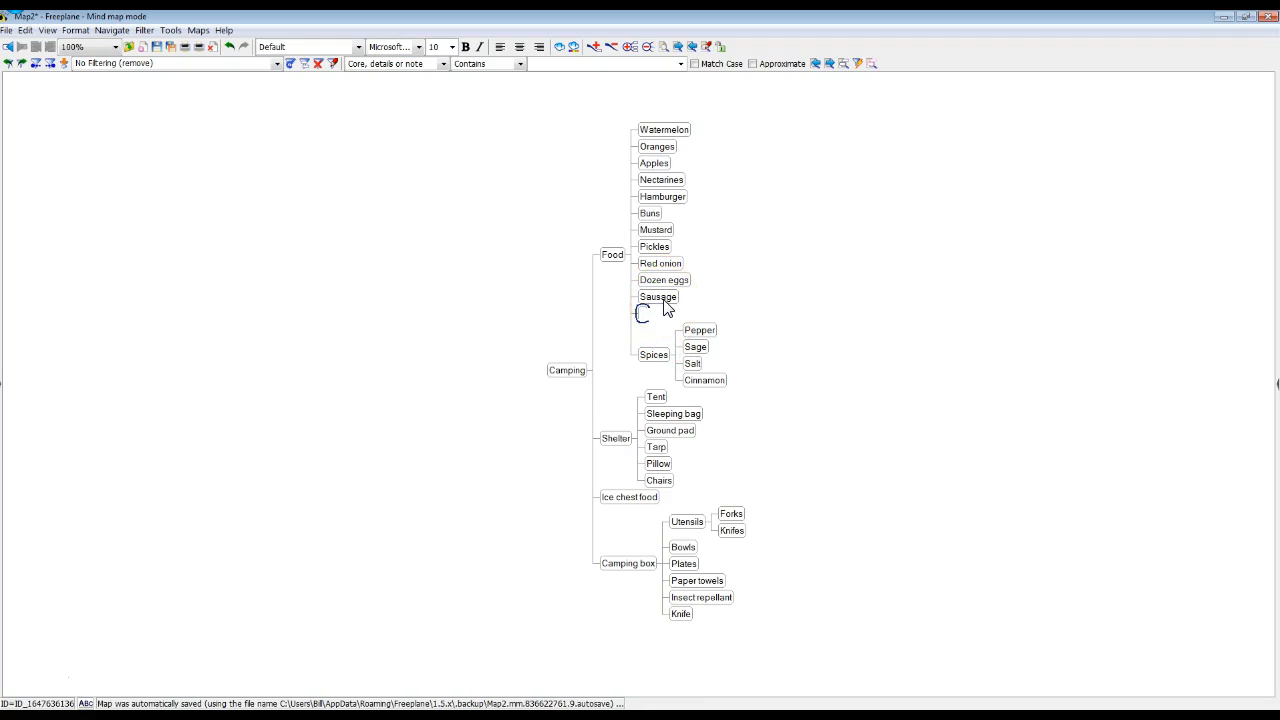
text(Lettuce)
key(Return)
key(Return)
text(Tomato)
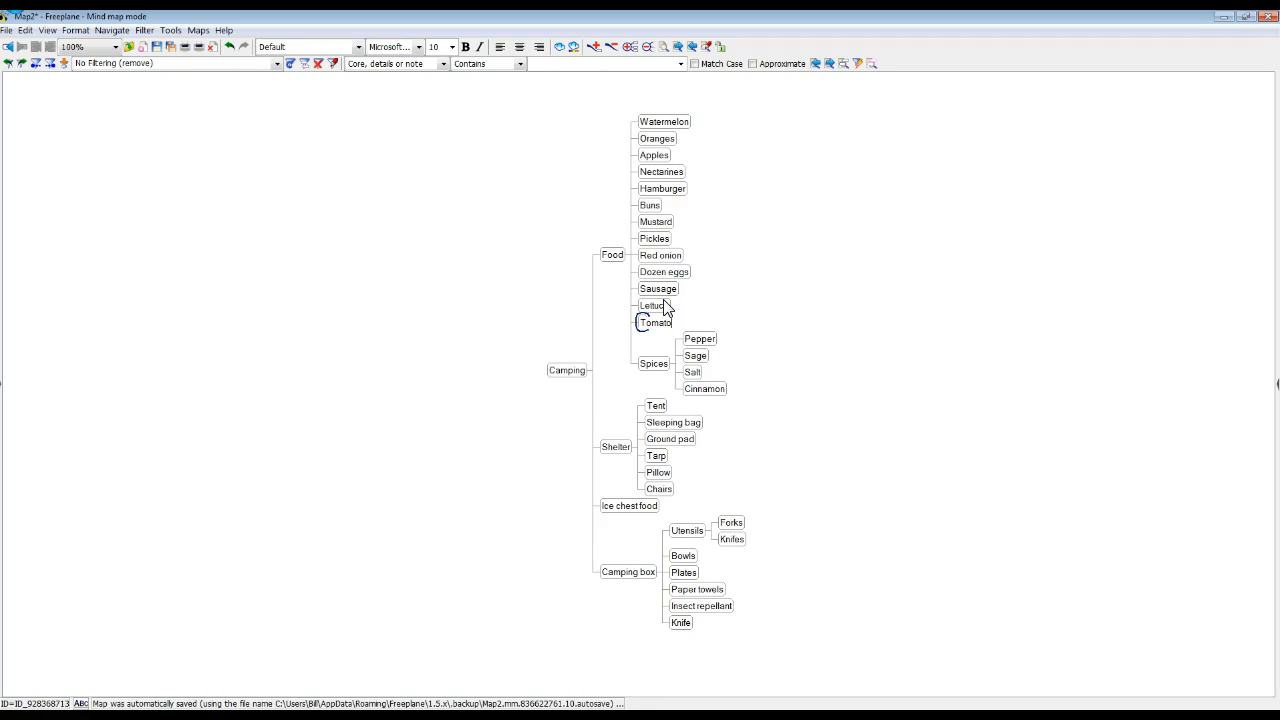
key(Return)
Add the sibling nodes Oil and Potatoes below Tomato in the Food branch.
key(Return)
text(Oil)
key(Return)
text(O)
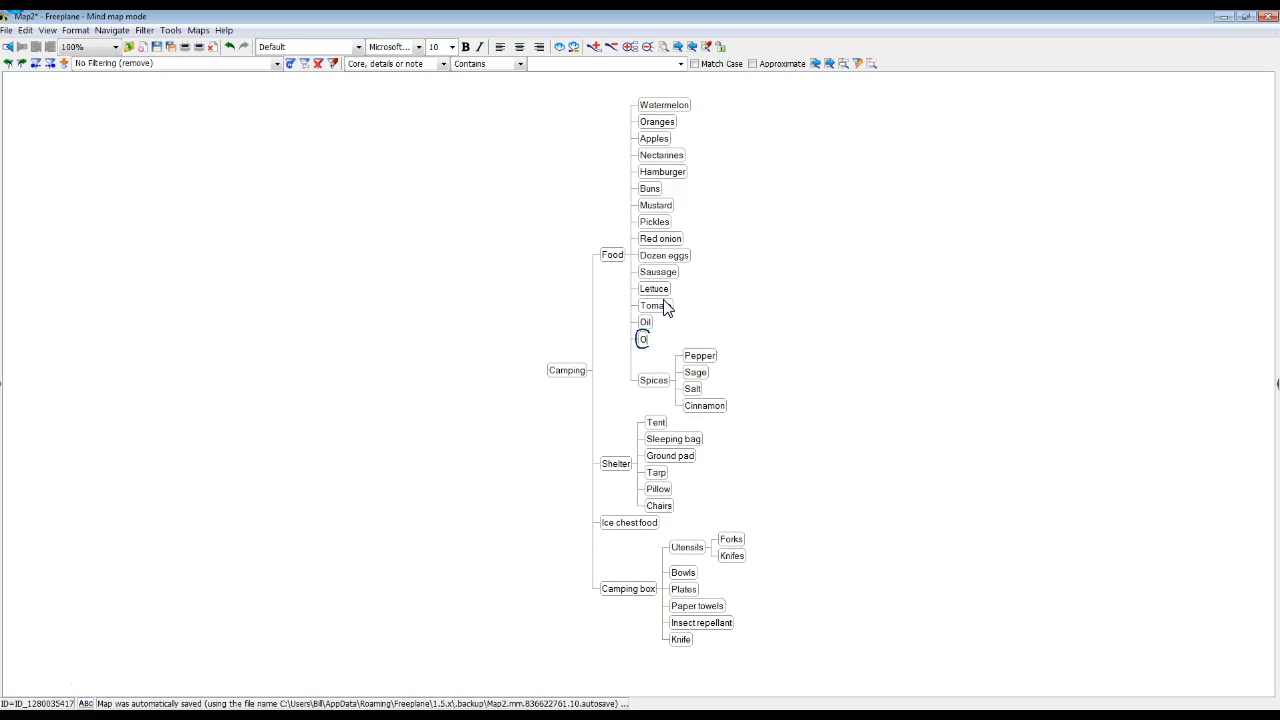
text(otatoes)
click(760, 316)
click(887, 242)
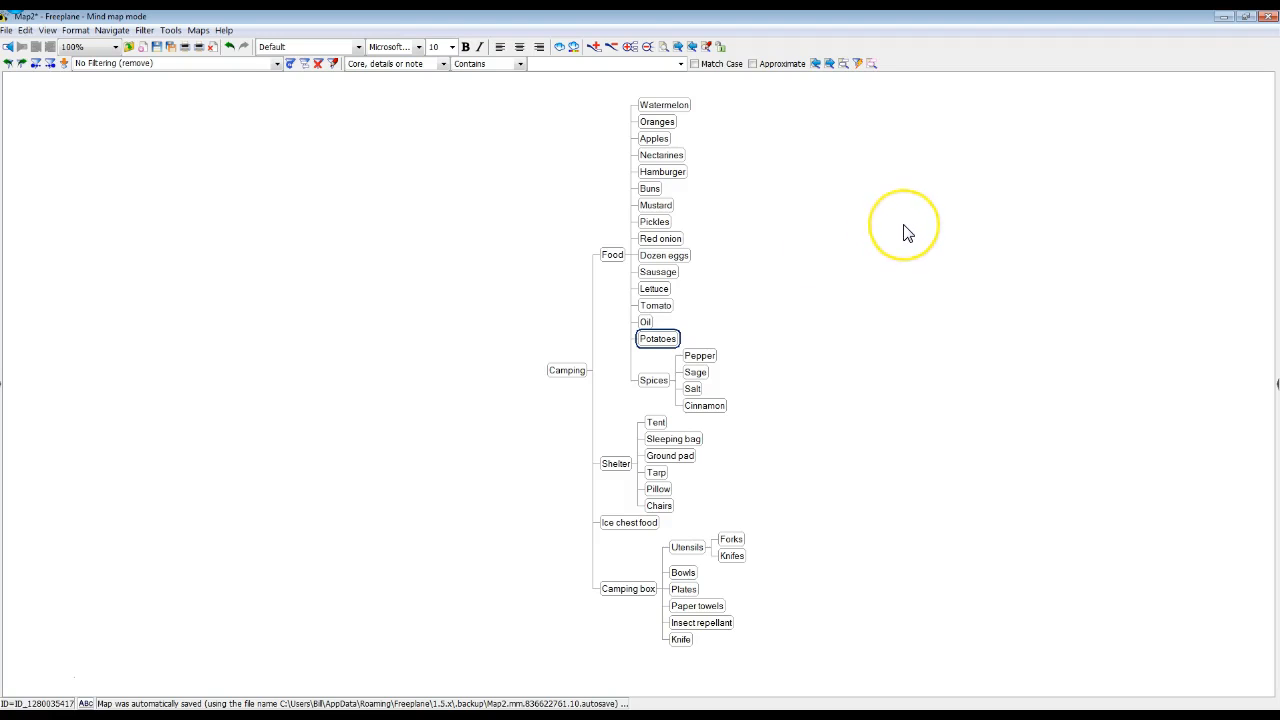
Add a sibling node named Dry clothes below Camping box.
click(627, 590)
key(Return)
text(Dry clothes)
key(Return)
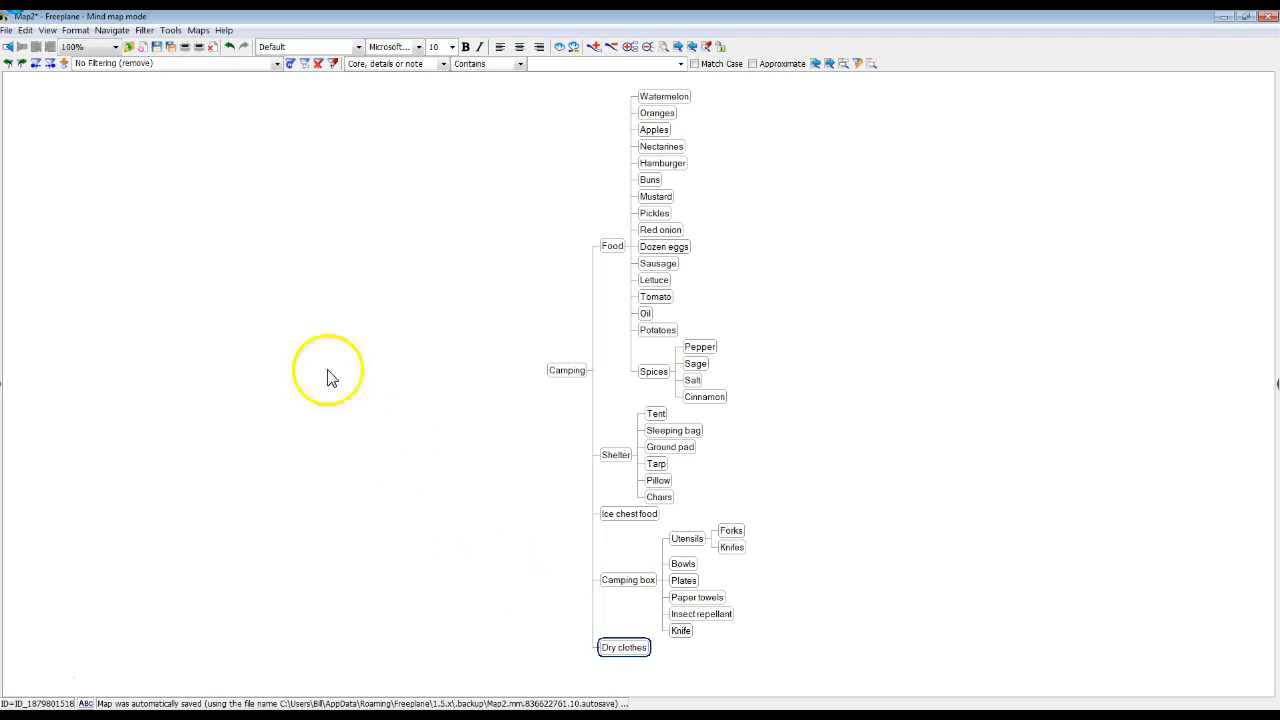
click(25, 30)
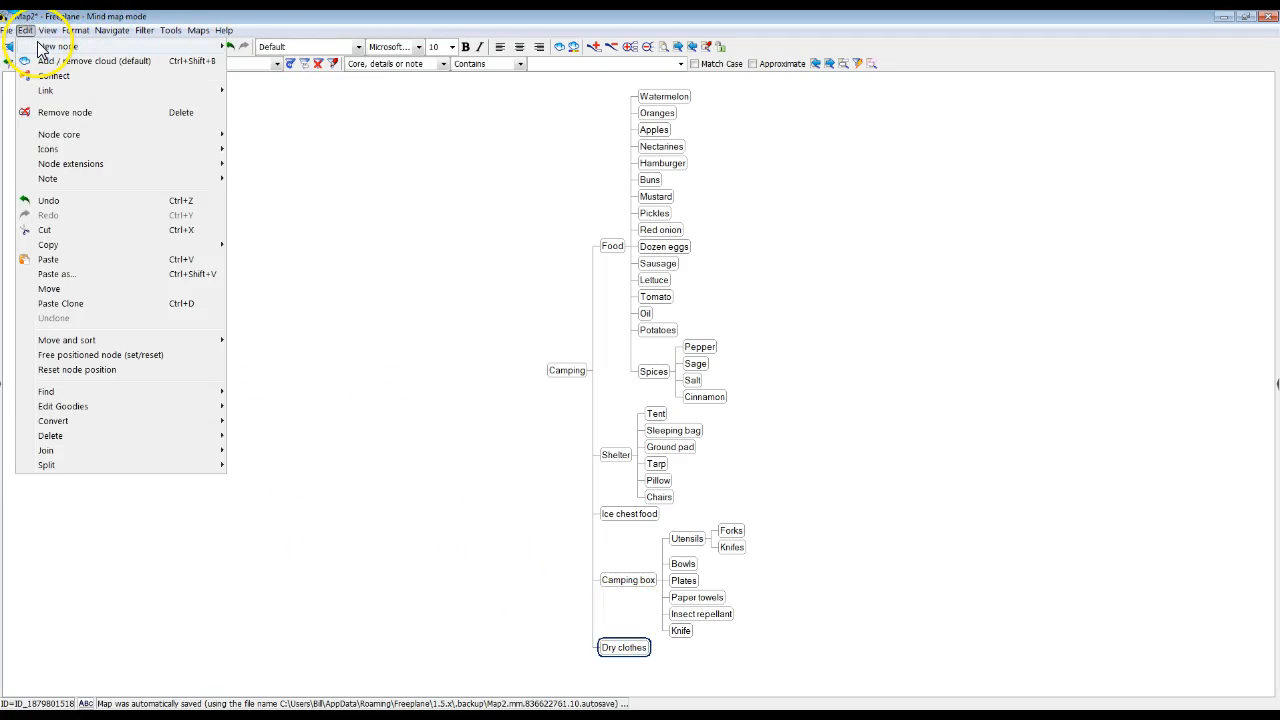
mouse_move(40, 50)
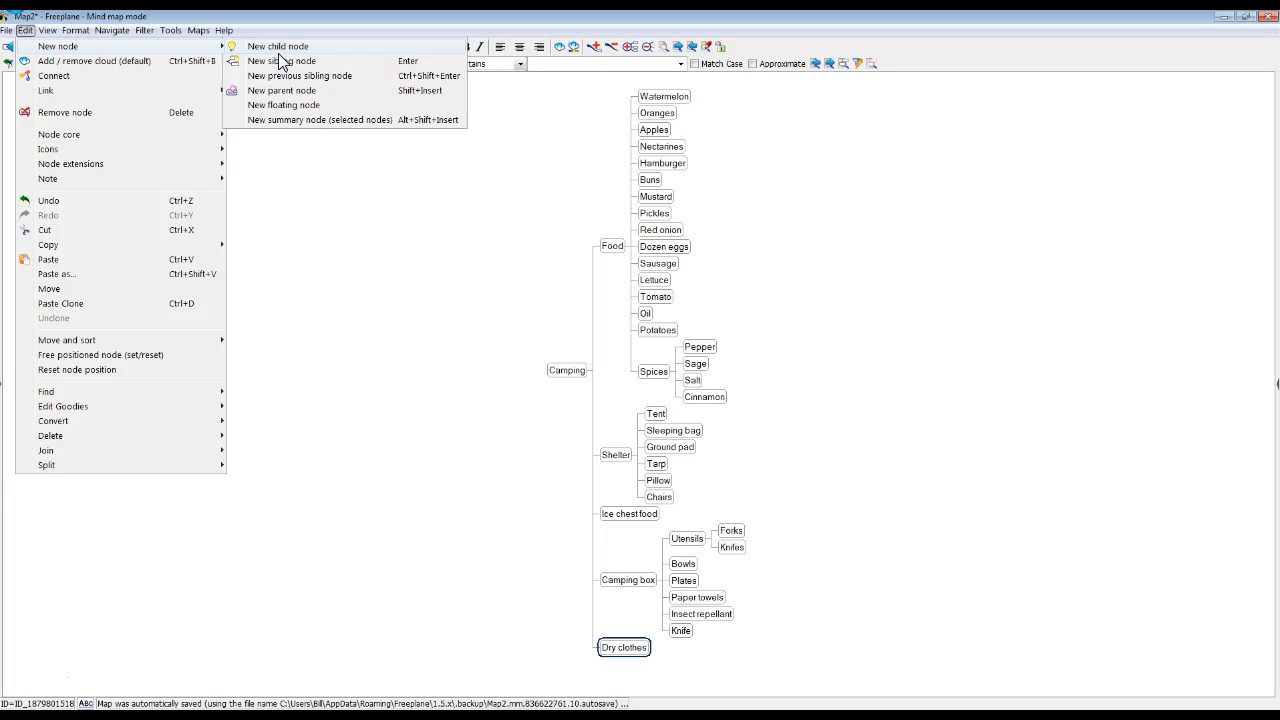
click(285, 194)
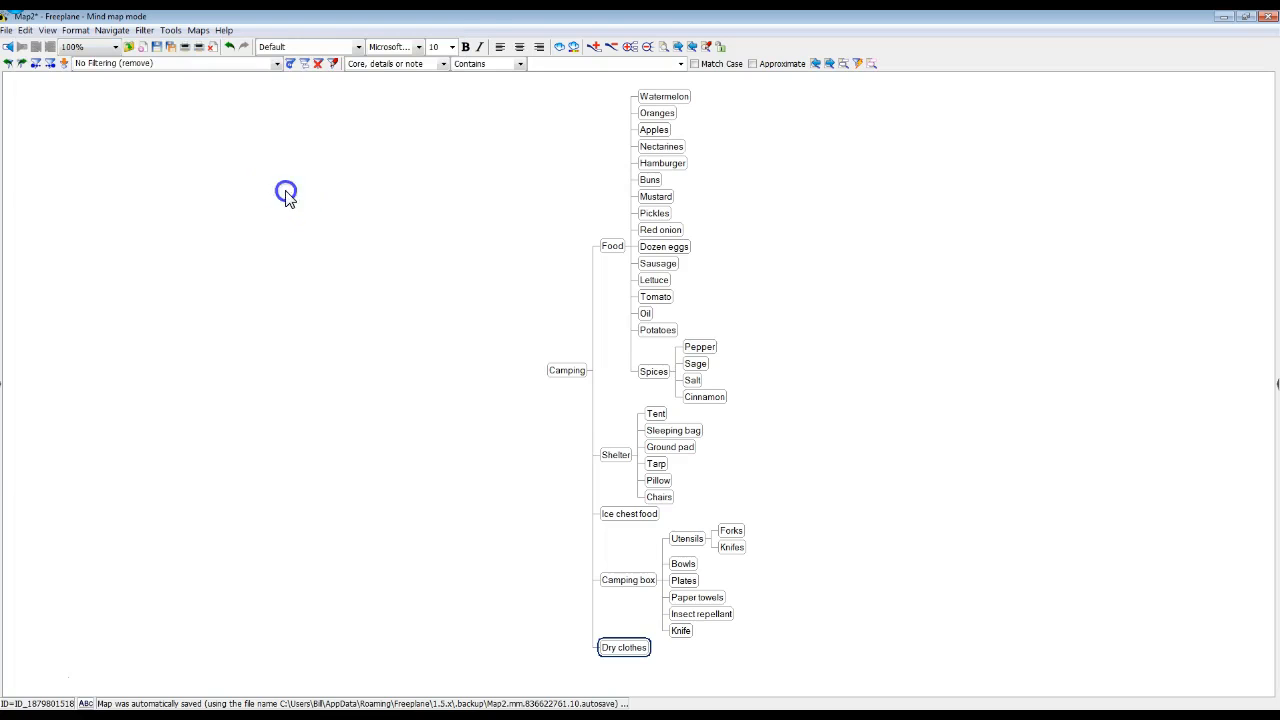
Assign Tab as the hot key for the New child node command.
click(170, 31)
click(221, 245)
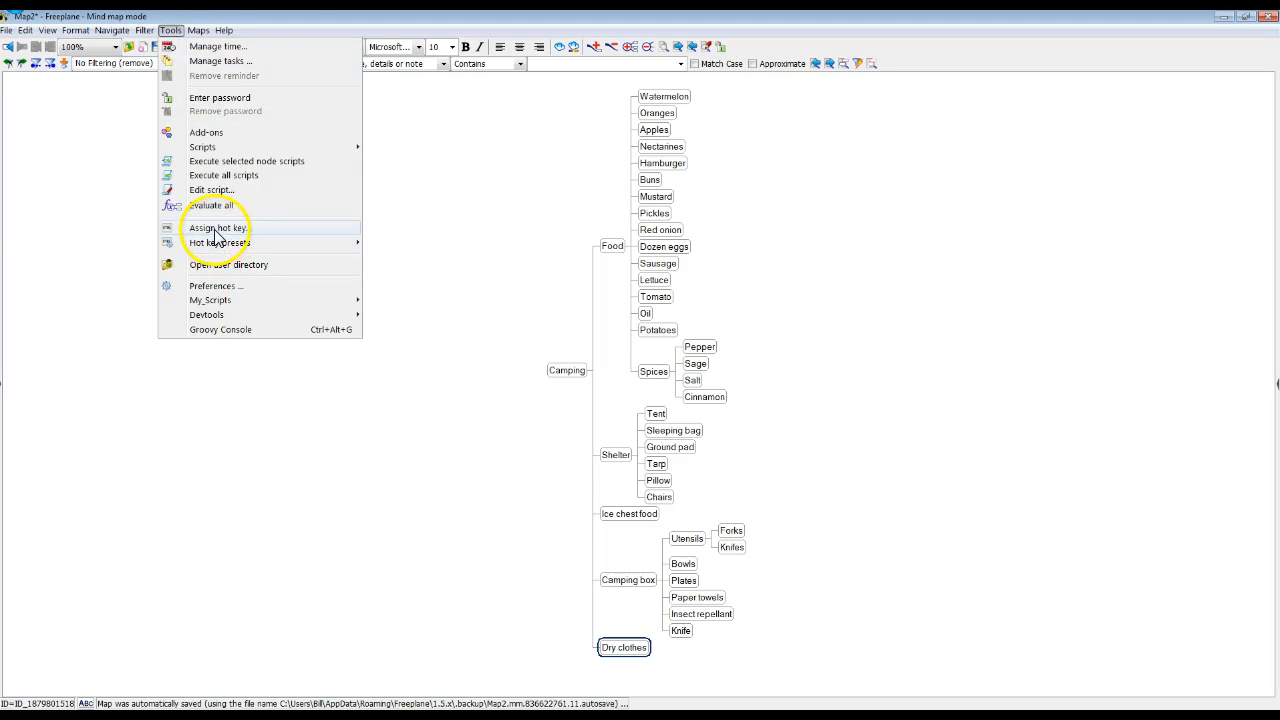
click(220, 228)
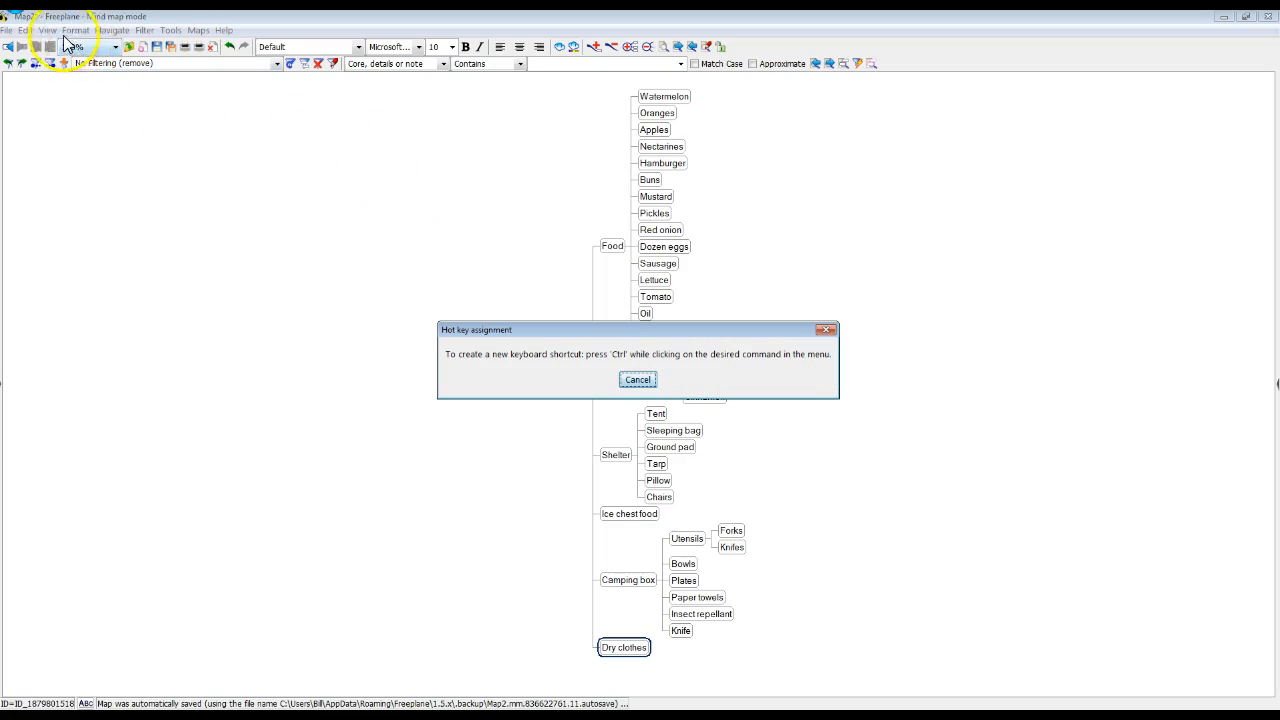
click(23, 31)
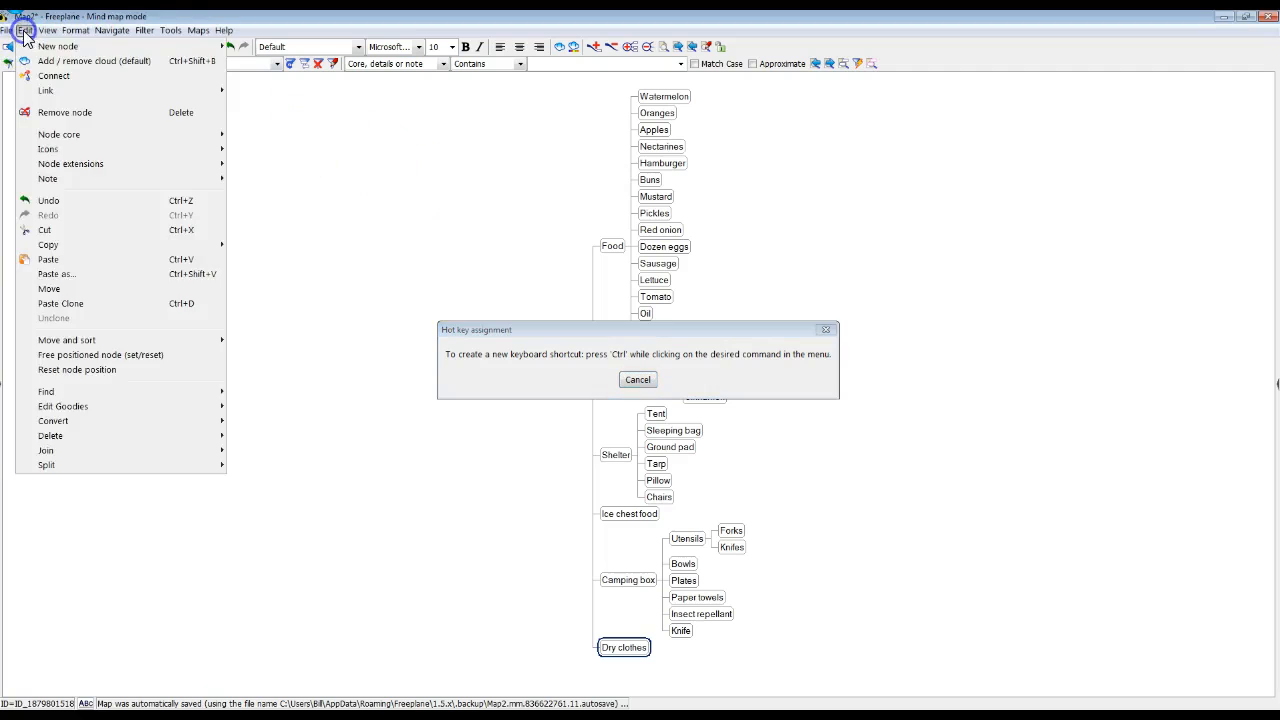
mouse_move(57, 50)
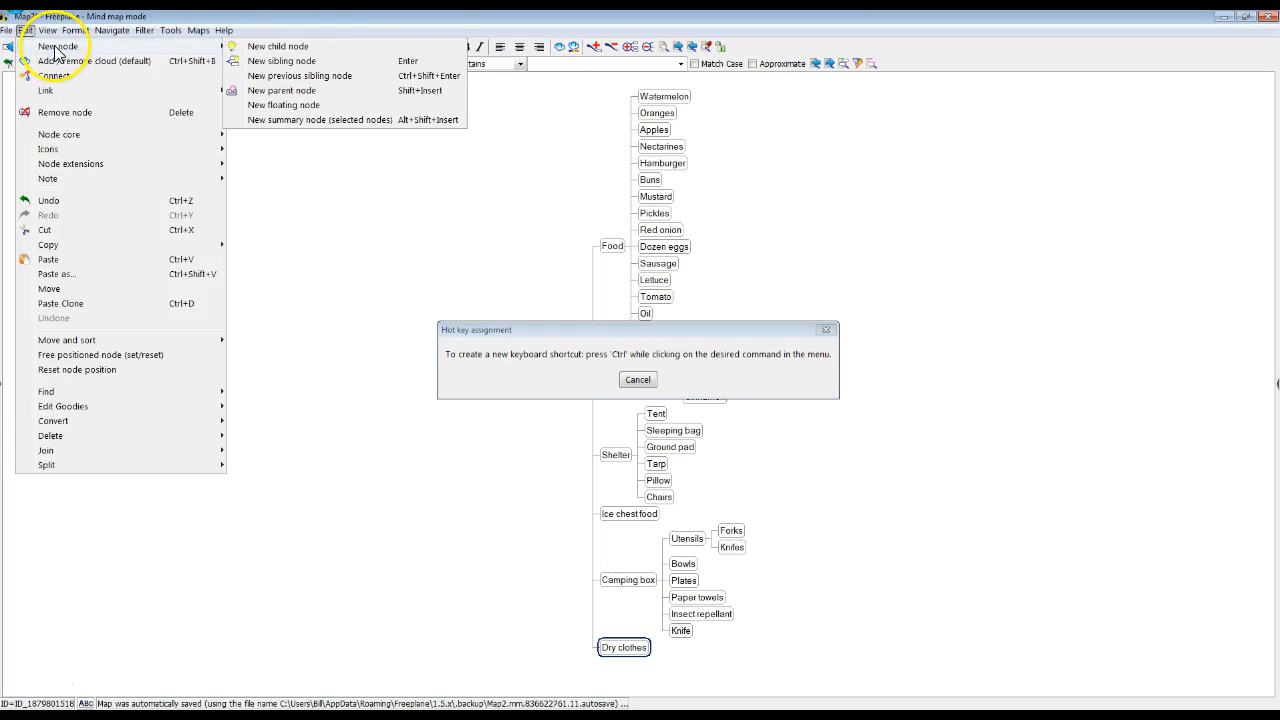
ctrl+click(270, 59)
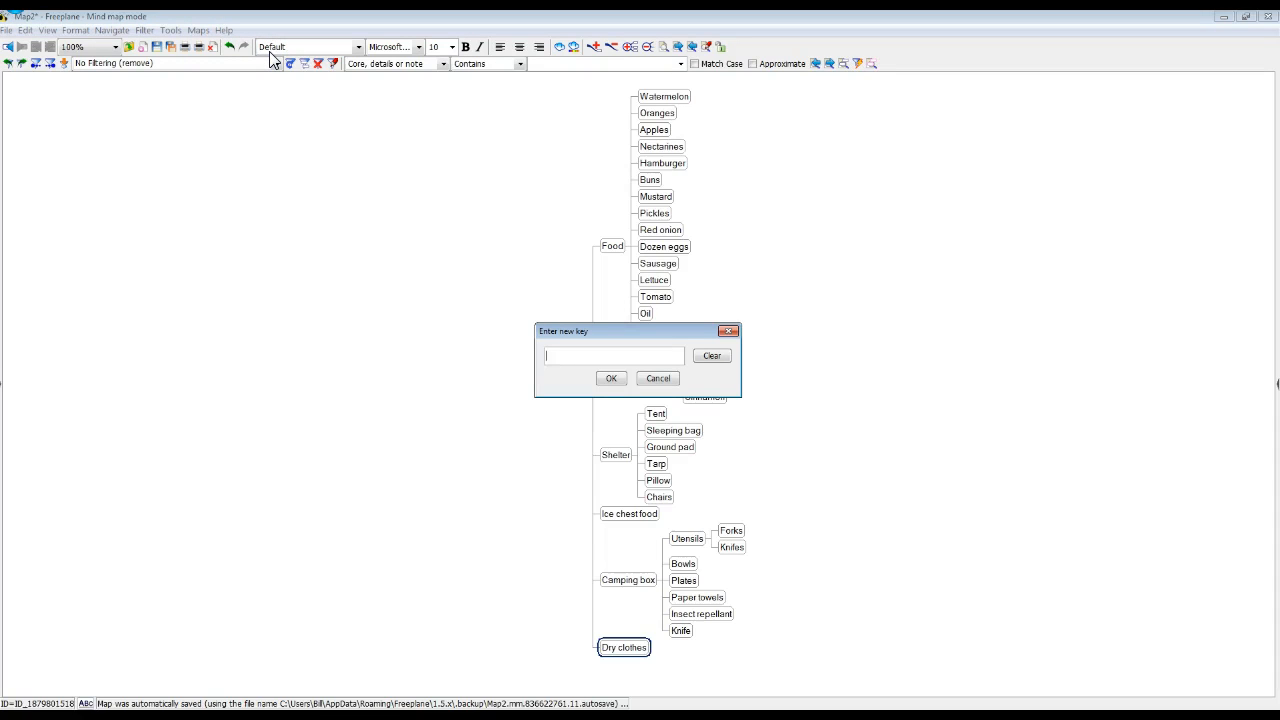
key(Tab)
click(611, 378)
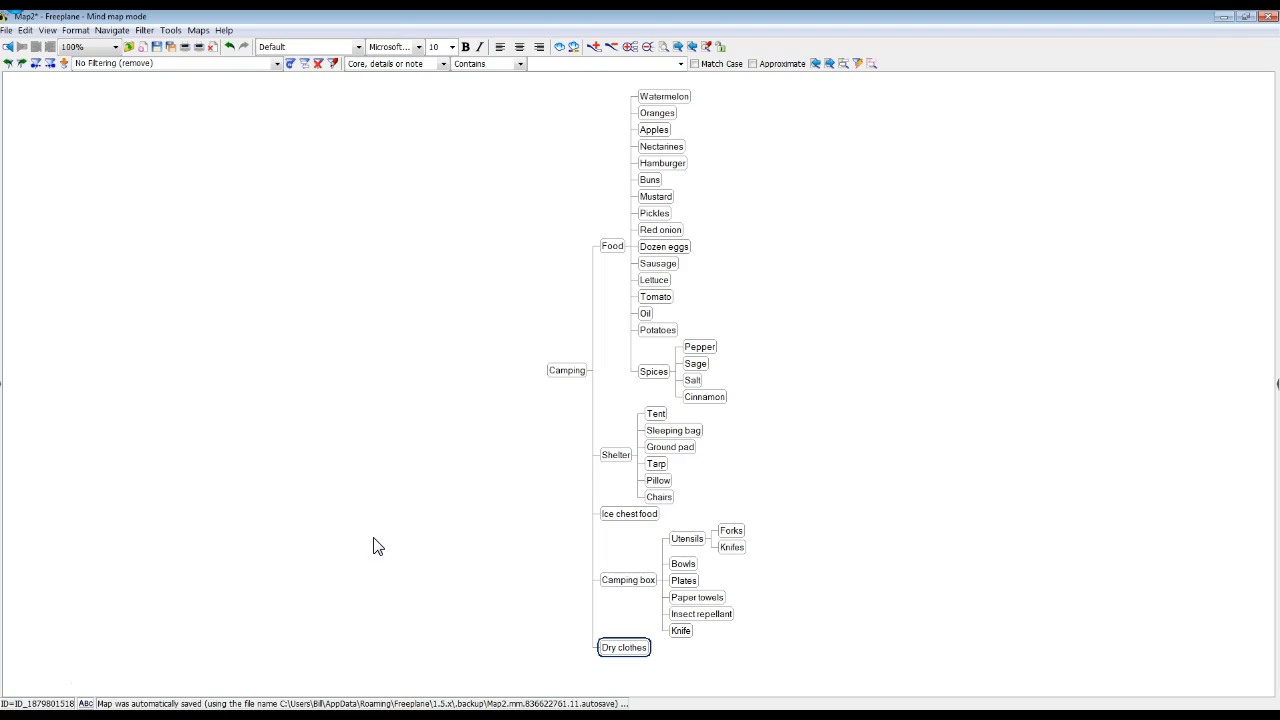
Add a child node named Shirt to Dry clothes and a sibling node named Pants below it.
click(443, 621)
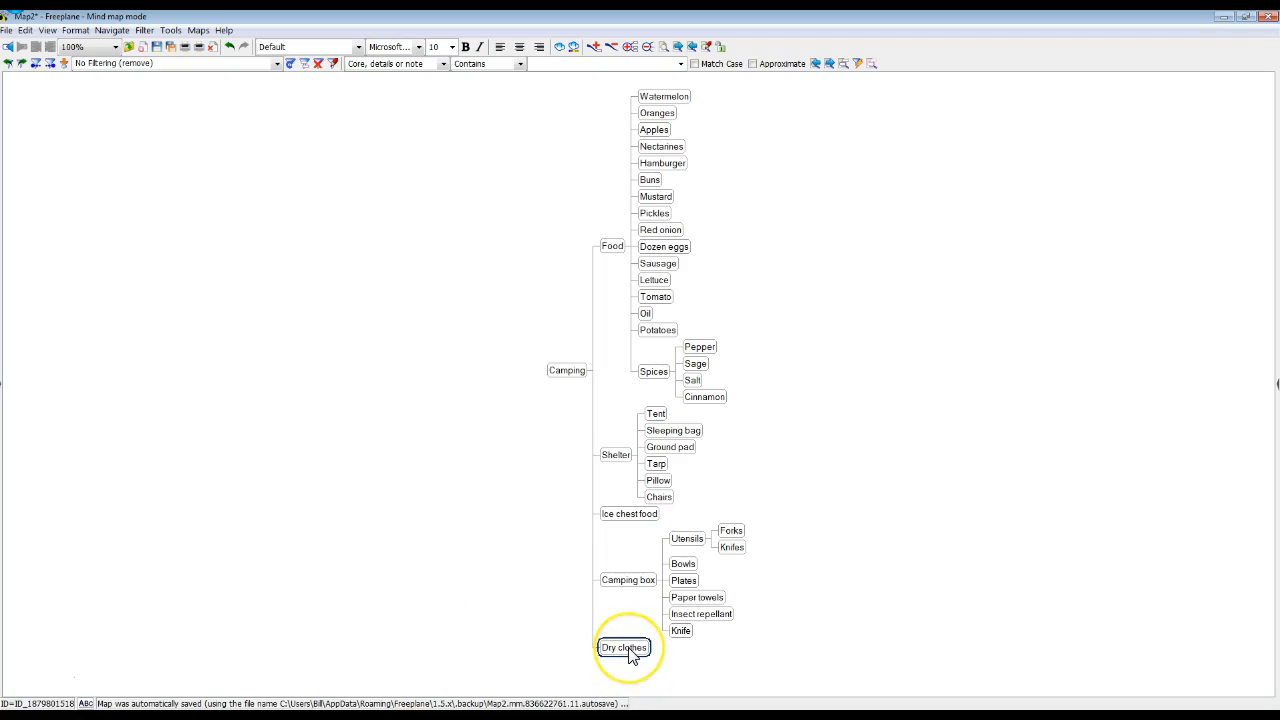
key(Insert)
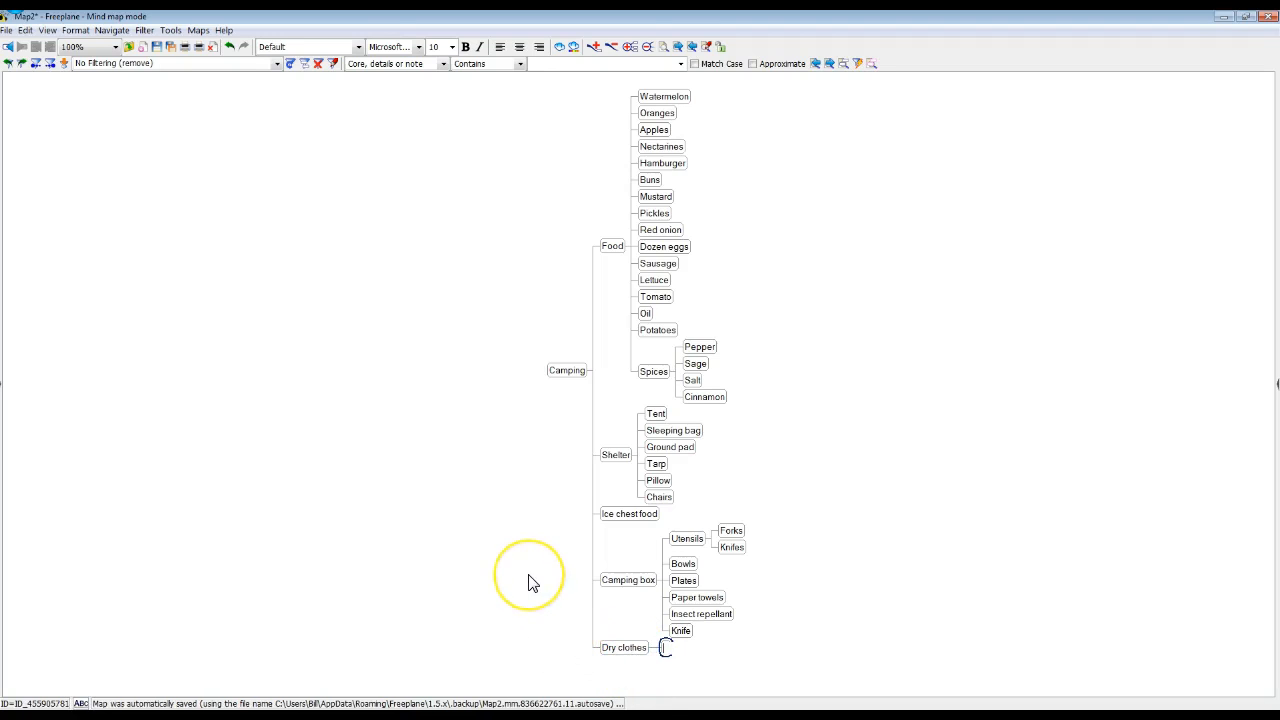
text(Shirts)
key(BackSpace)
key(Return)
key(Return)
text(Pants)
key(Return)
Add the sibling nodes Socks and Underwear below Pants in the Dry clothes branch.
key(Return)
text(Socks)
key(Return)
key(Return)
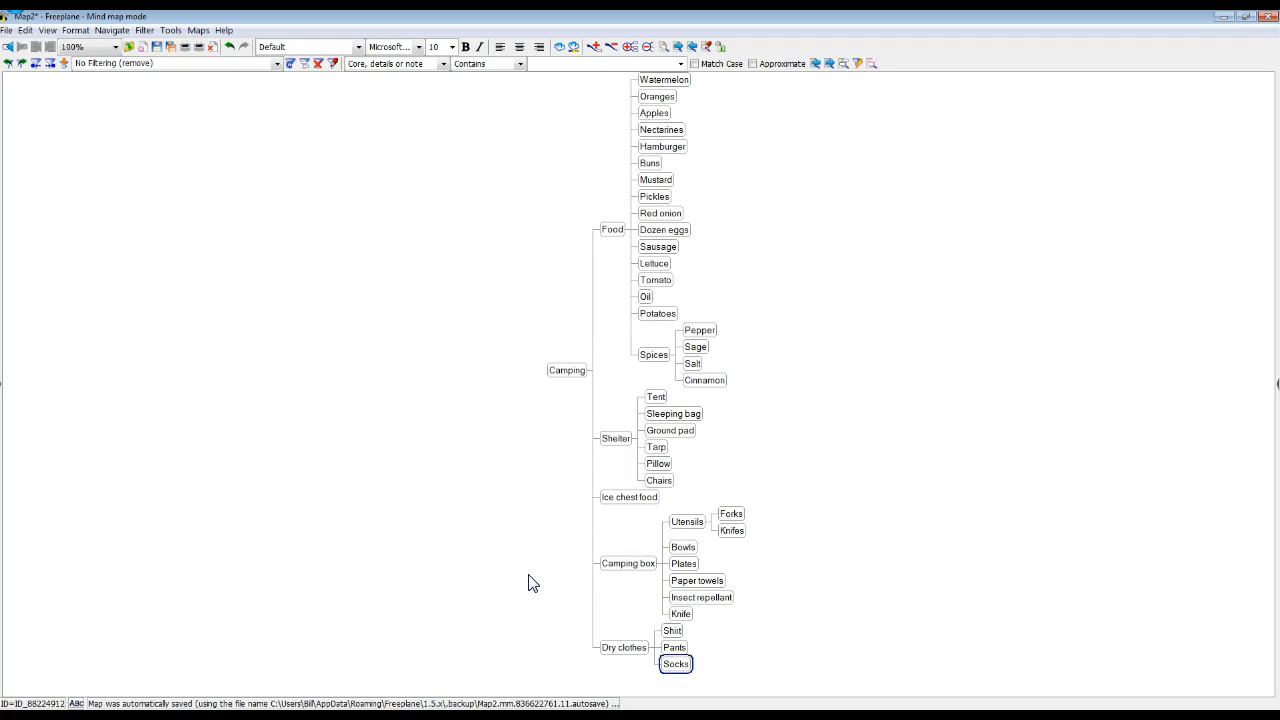
text(Underwear)
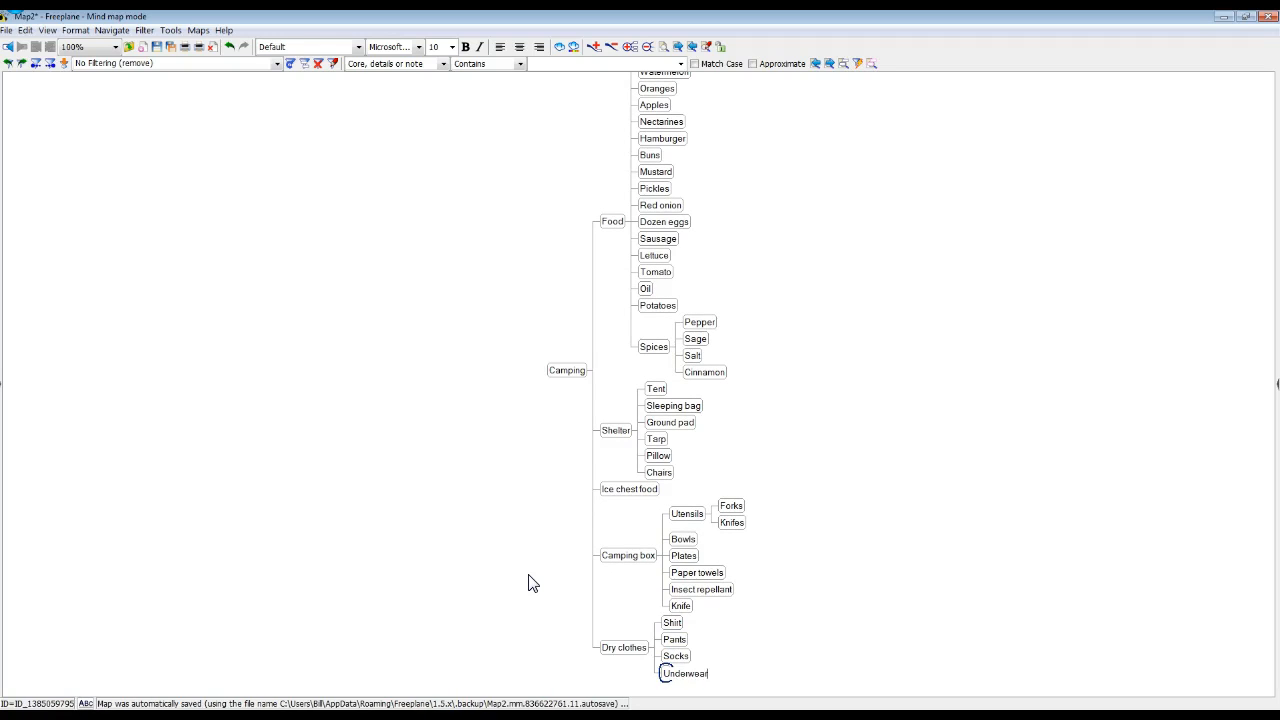
key(Return)
click(612, 585)
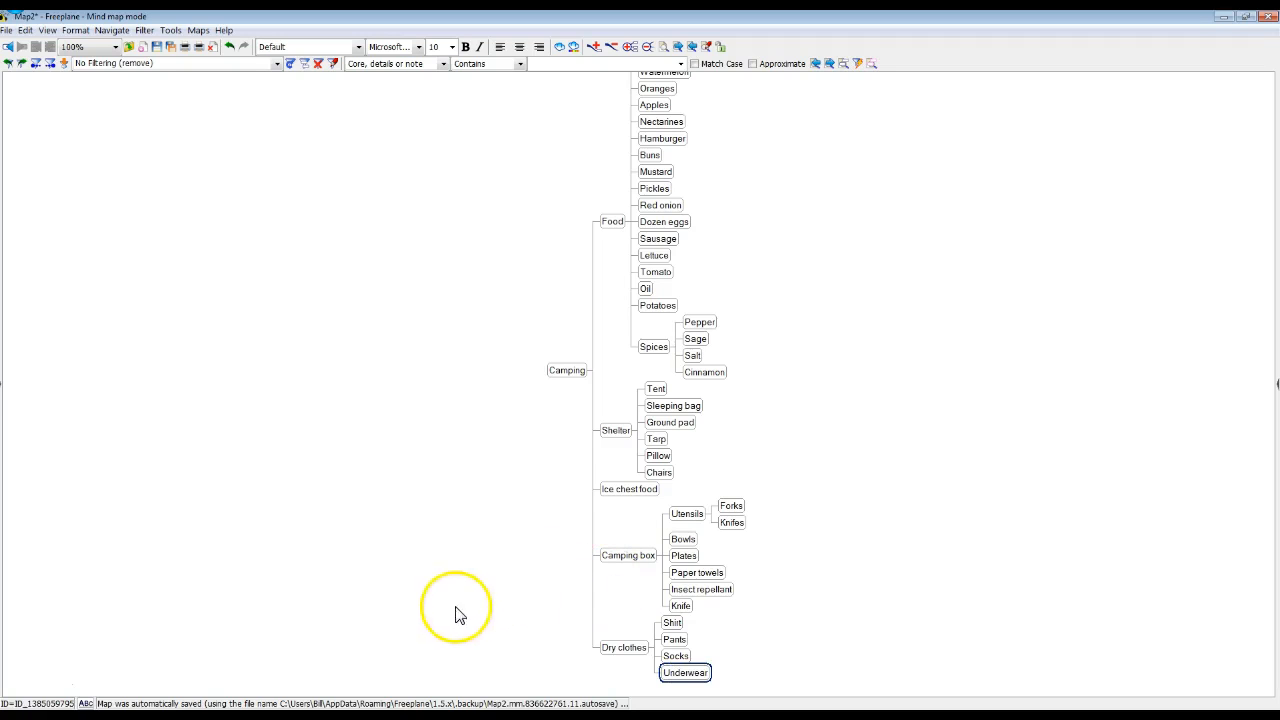
click(620, 648)
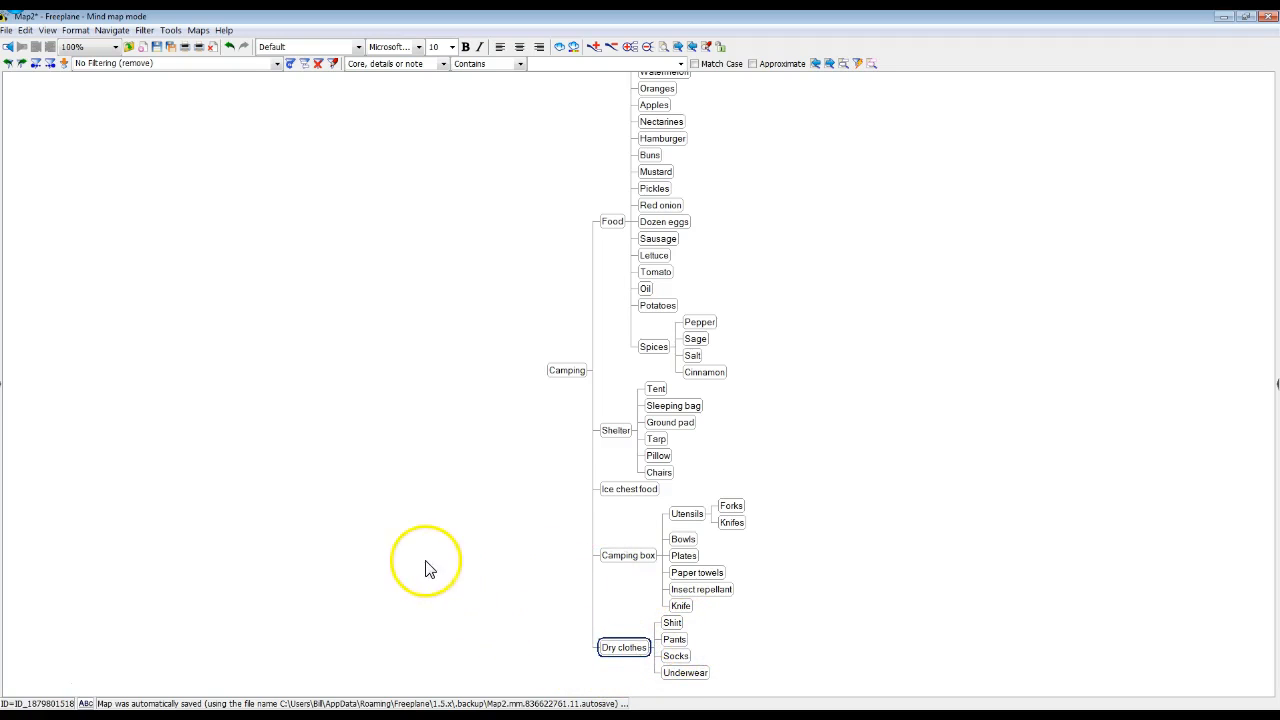
Rename the Ice chest food node to Ice chest.
drag(384, 470, 234, 433)
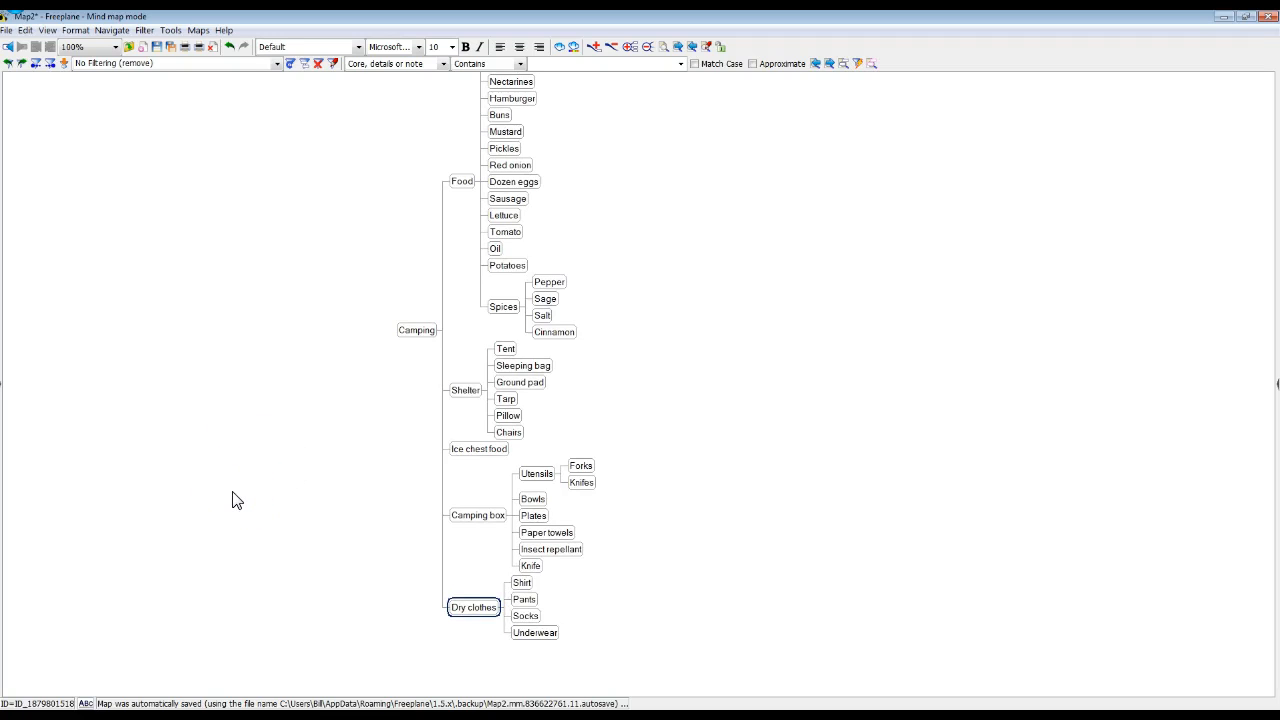
double_click(491, 449)
drag(514, 456, 487, 456)
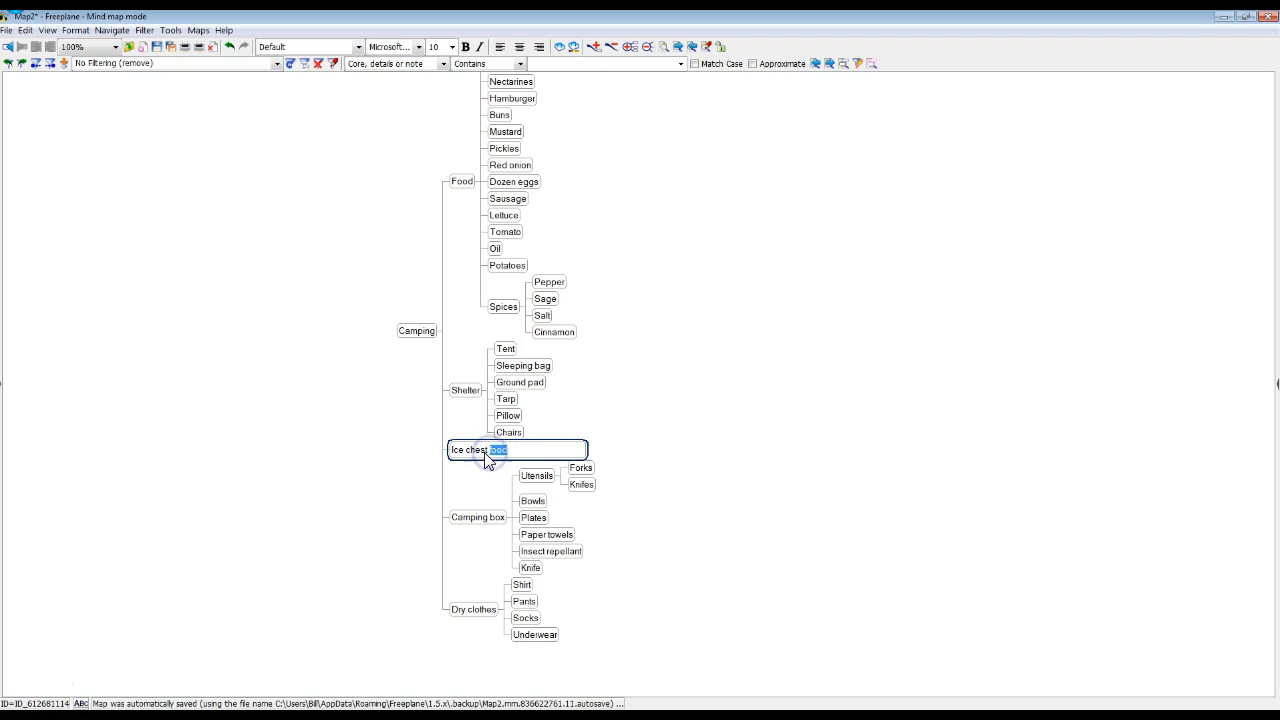
key(BackSpace)
key(BackSpace)
click(445, 450)
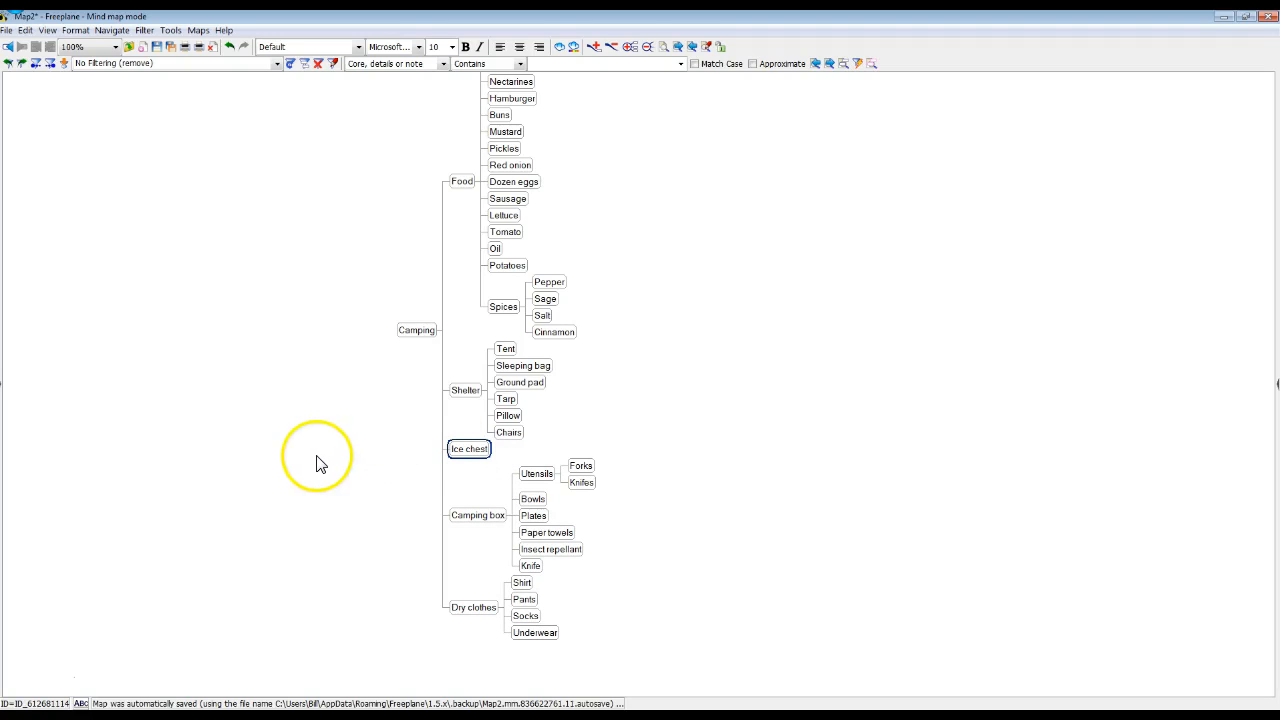
Reorder the category nodes so that Ice chest sits above Food and Camping box sits above Shelter.
click(470, 452)
drag(470, 452, 455, 262)
drag(458, 175, 457, 176)
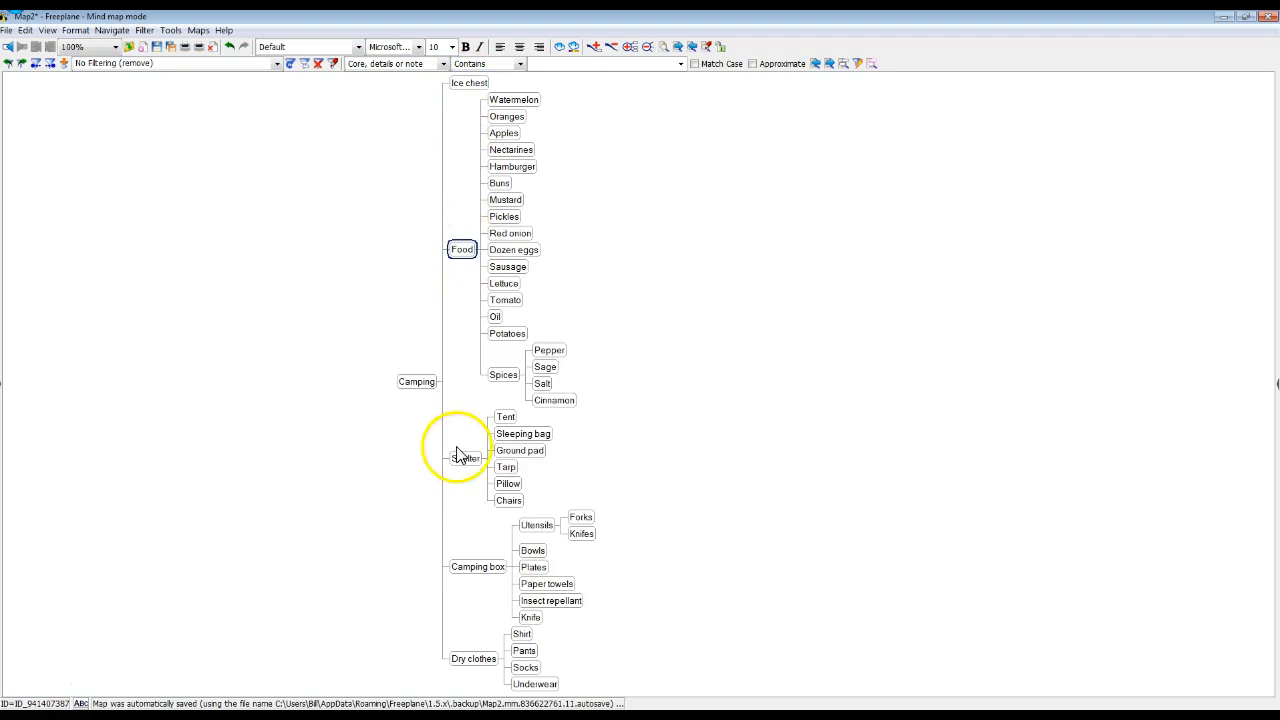
click(475, 578)
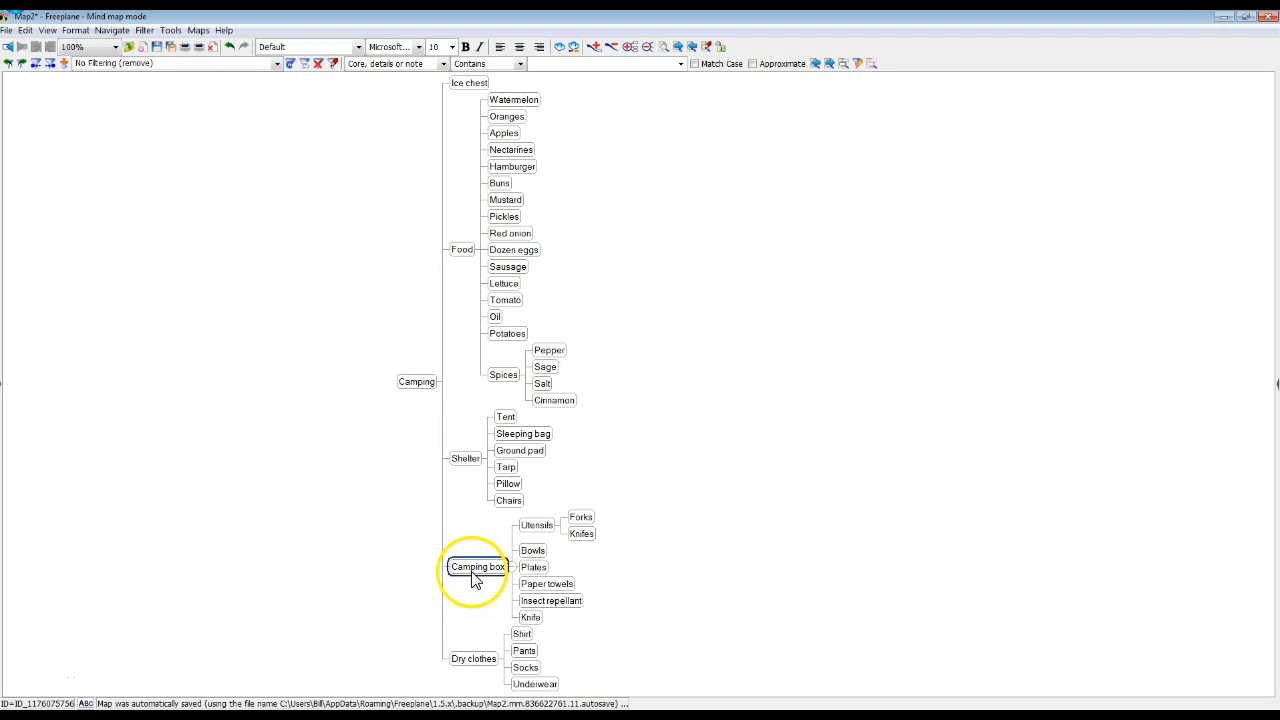
drag(475, 580, 457, 453)
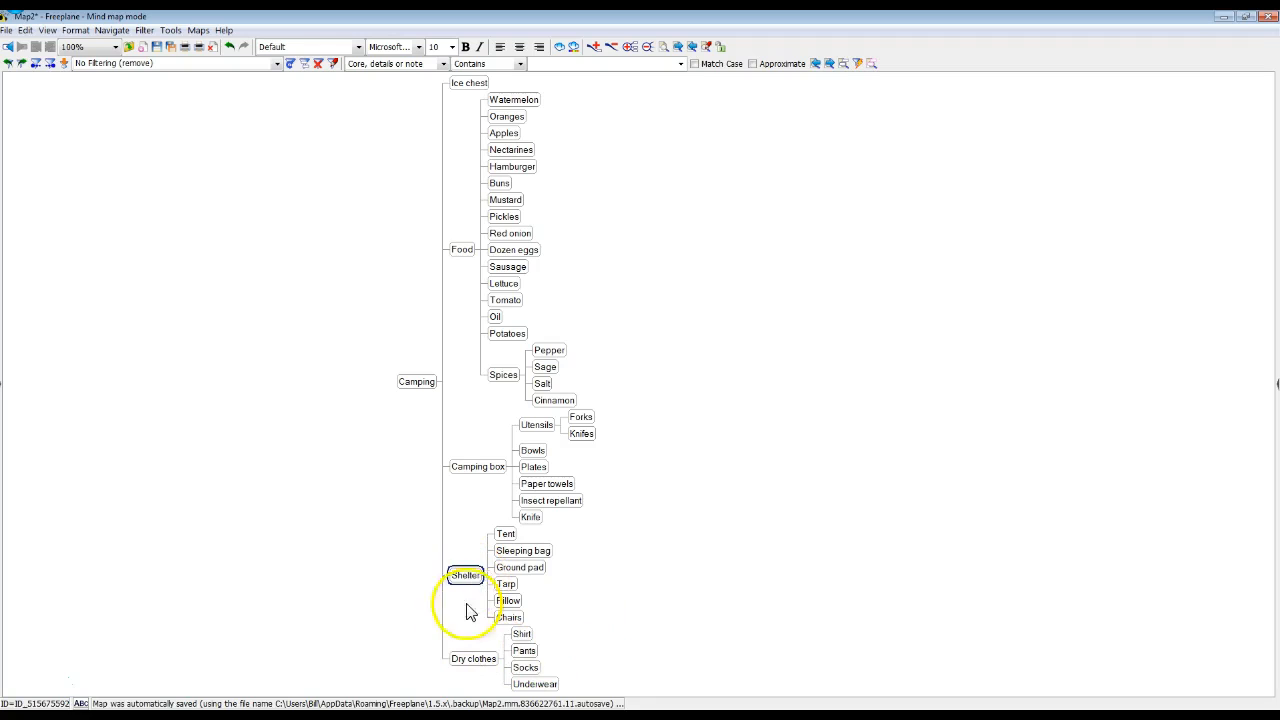
Add a sibling node named Backpack below Dry clothes.
click(471, 661)
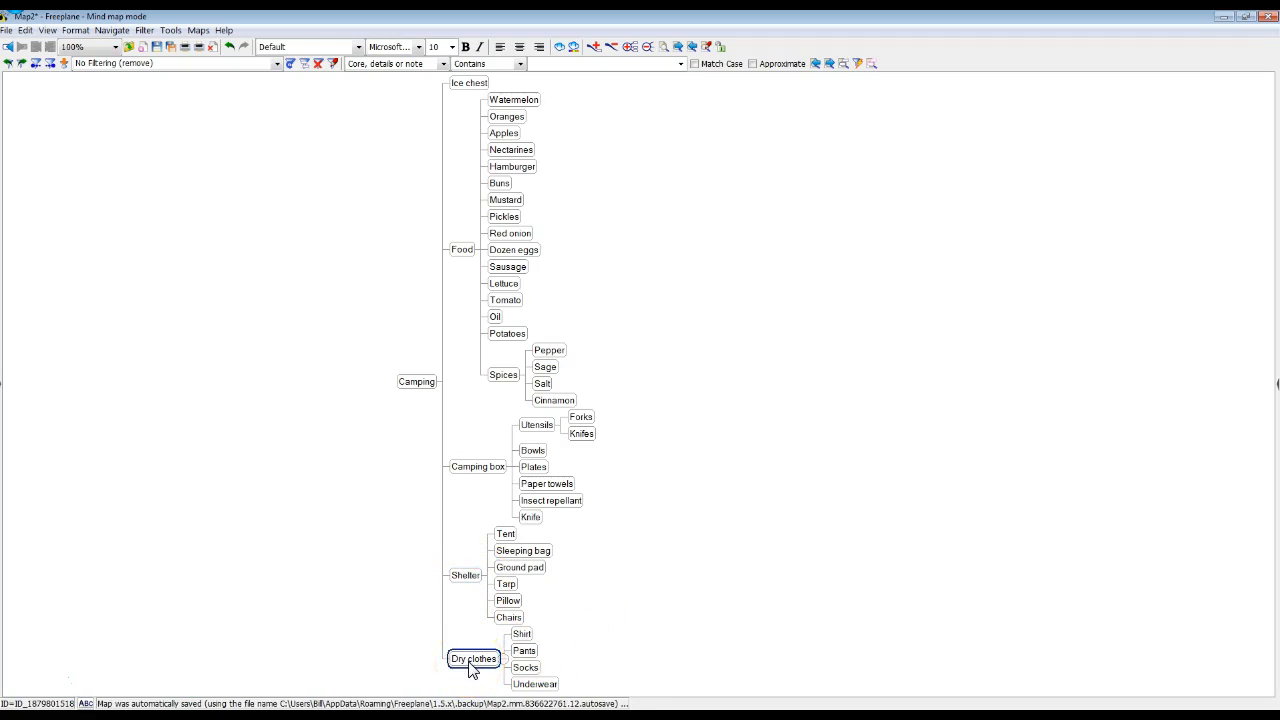
key(Return)
text(Backpack)
key(Return)
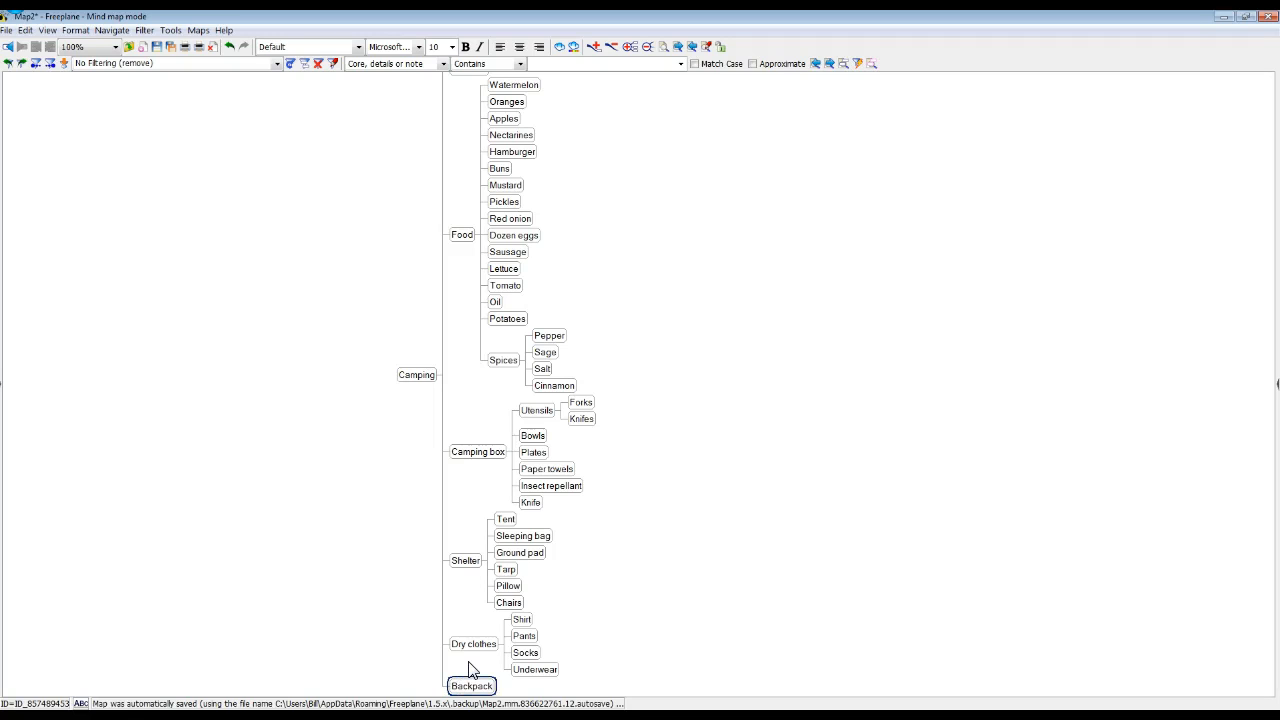
Move the Dry clothes node with its items into Backpack as its child.
click(468, 645)
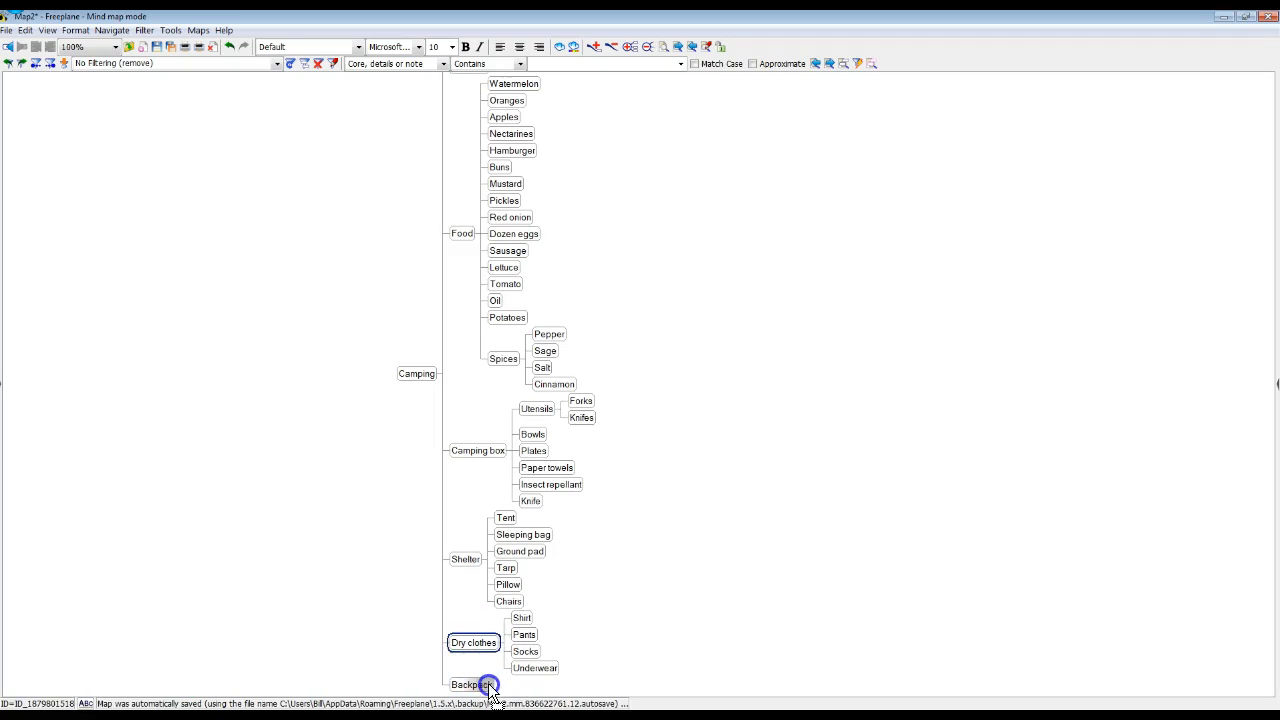
drag(487, 688, 487, 688)
drag(349, 606, 266, 477)
click(445, 519)
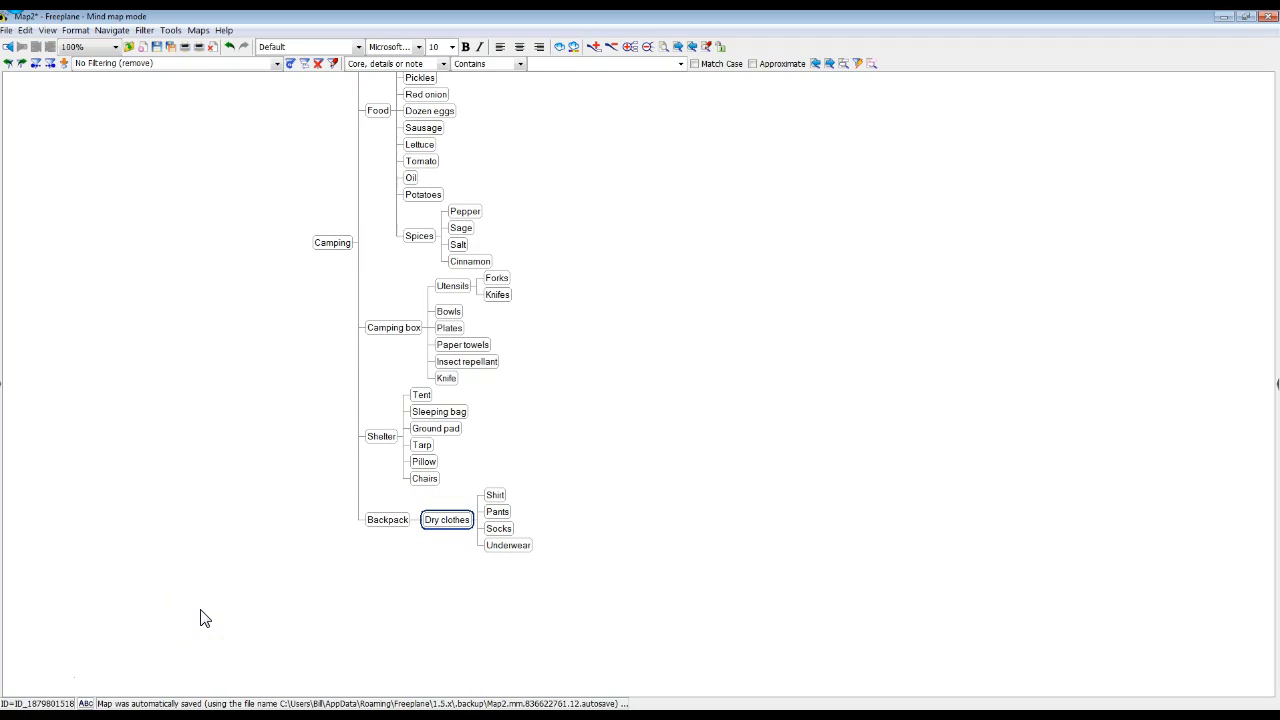
drag(206, 449, 191, 583)
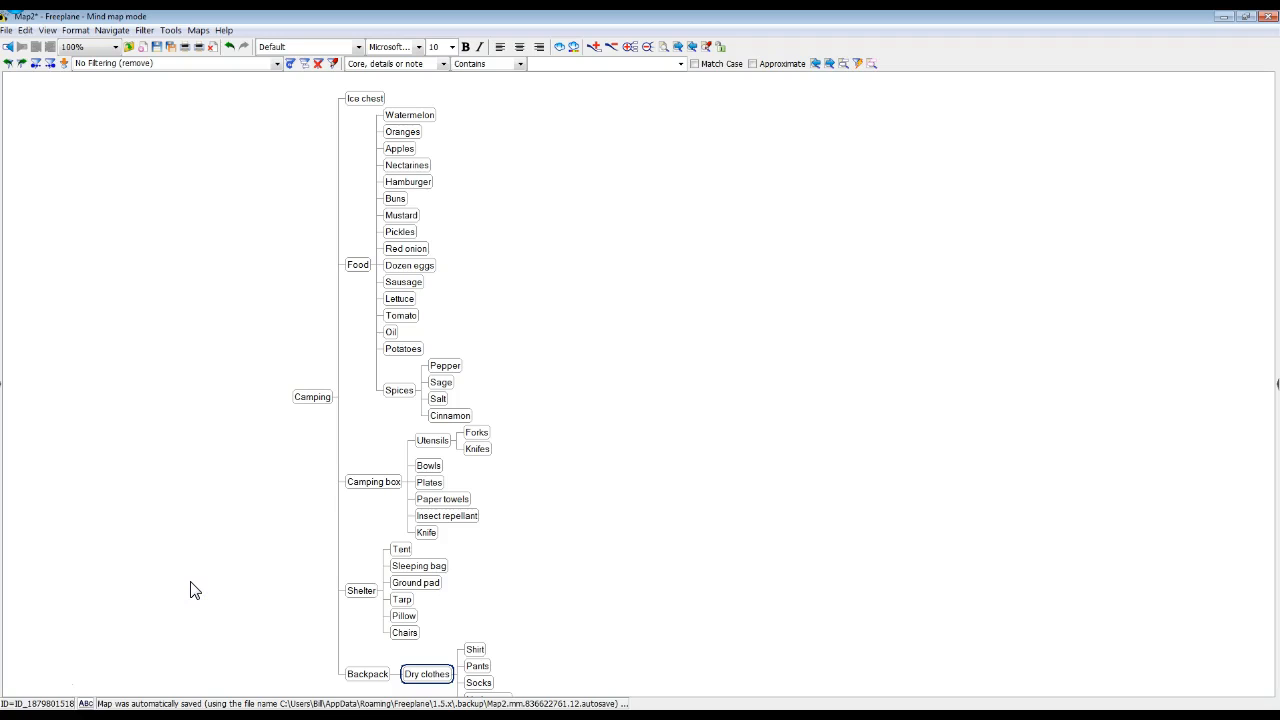
click(201, 562)
Add a floating node named Shopping List in the empty area beside the Food items.
click(25, 30)
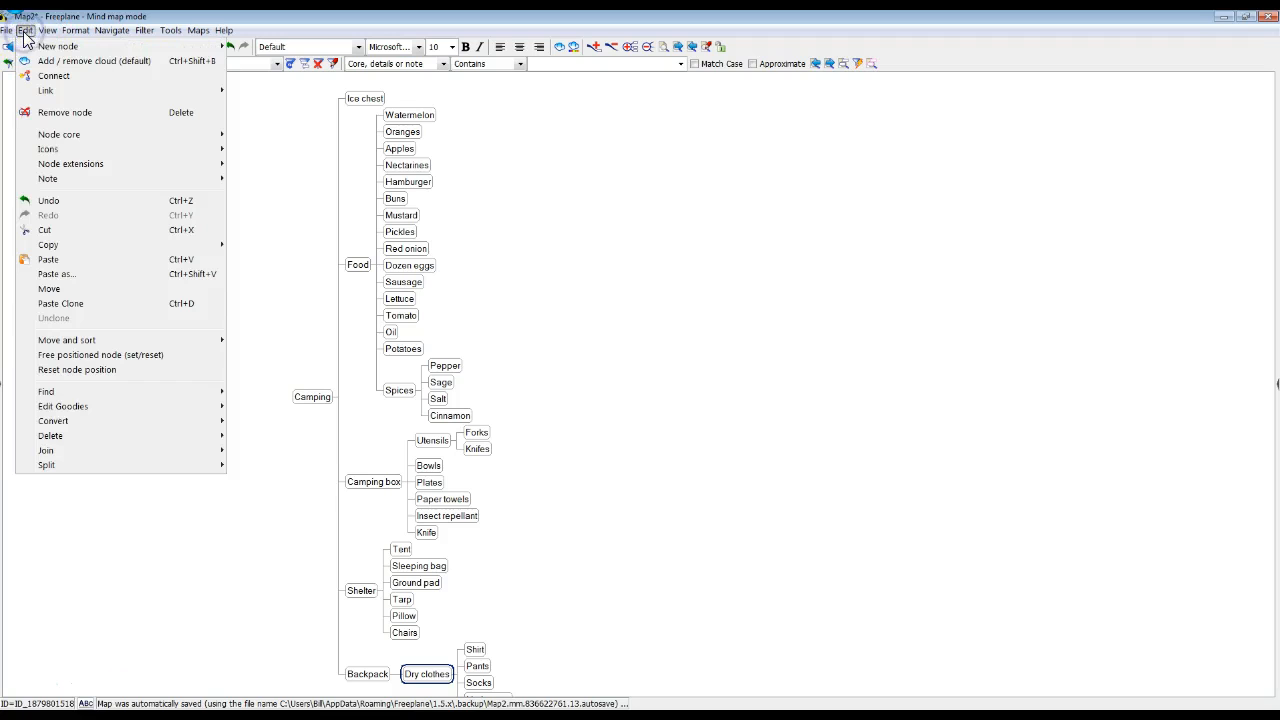
mouse_move(36, 48)
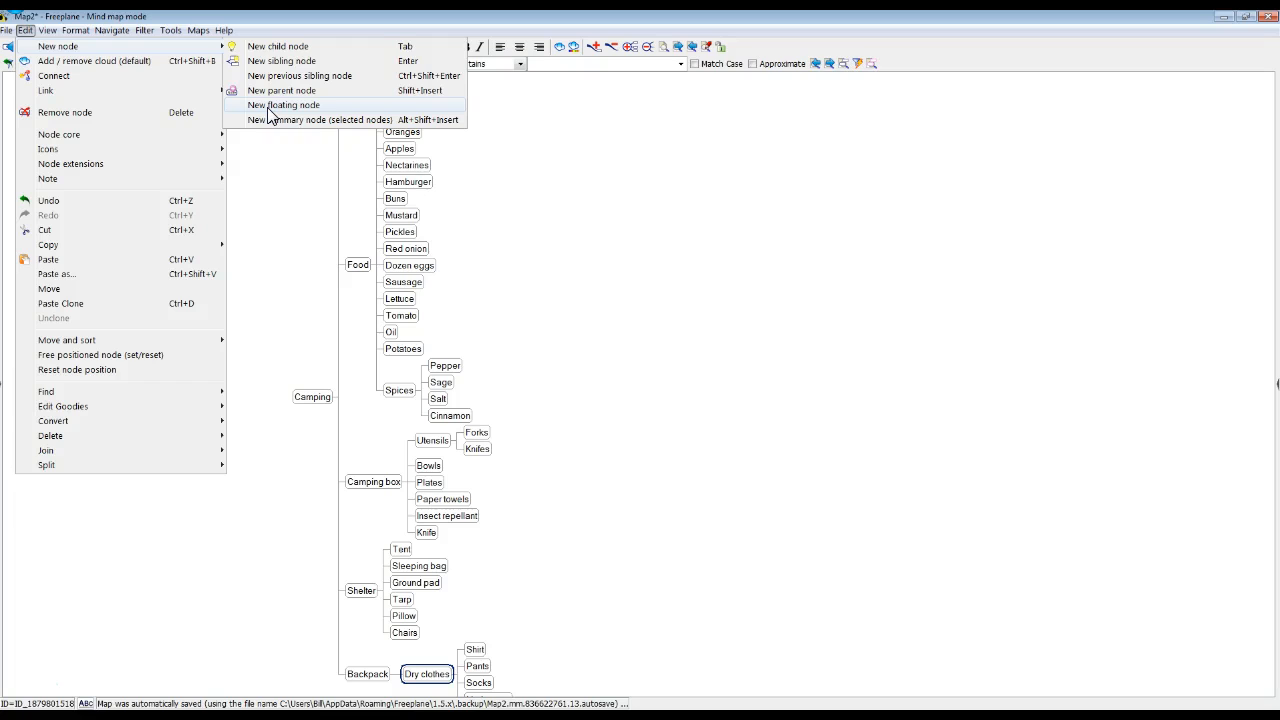
click(660, 308)
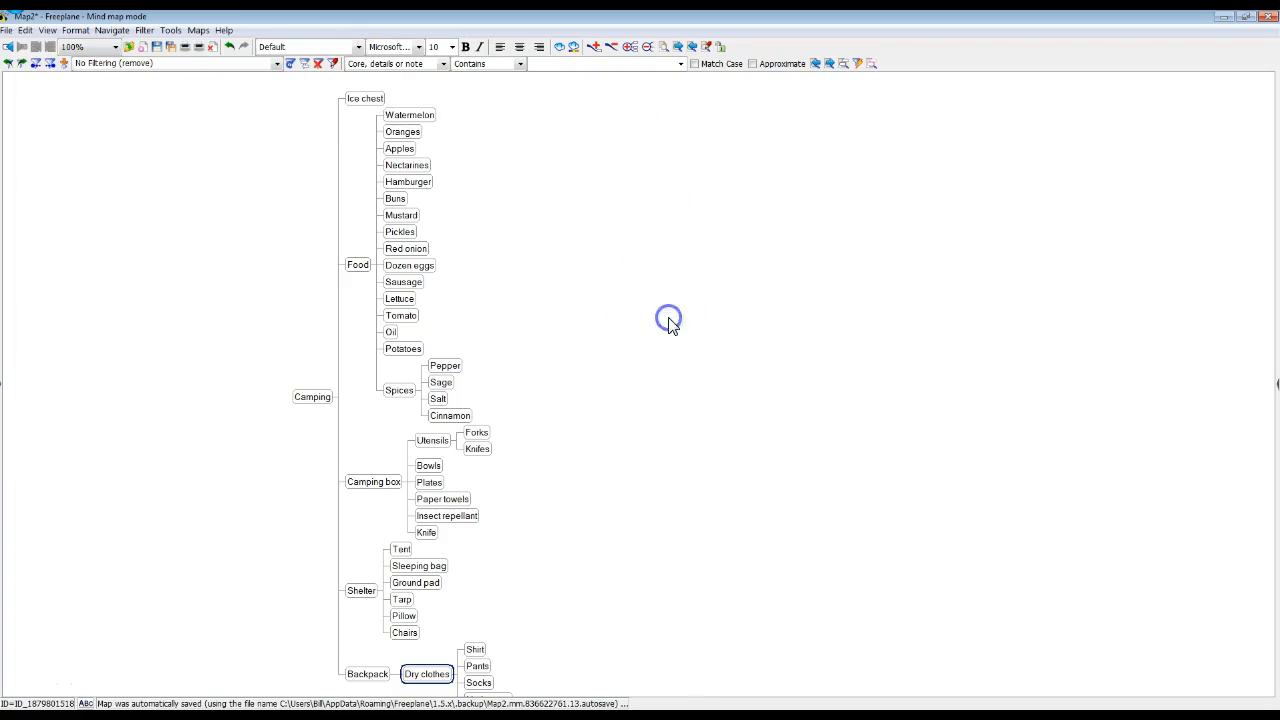
double_click(669, 322)
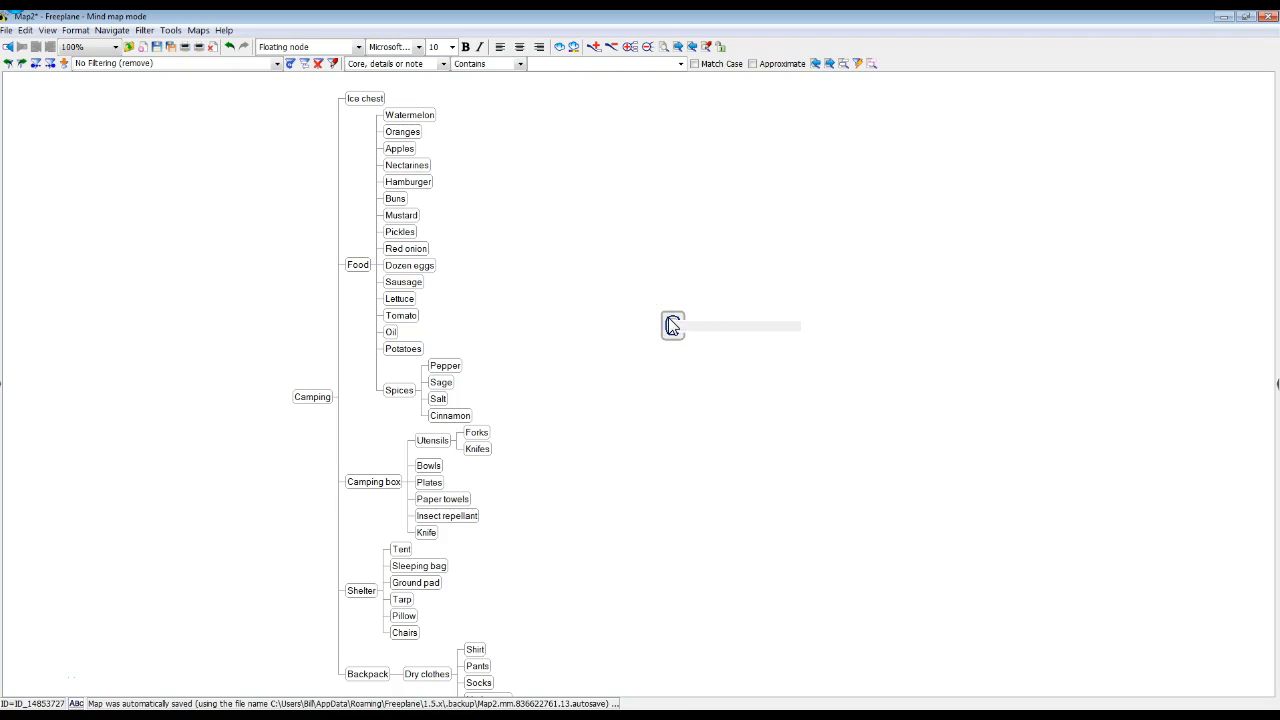
click(672, 242)
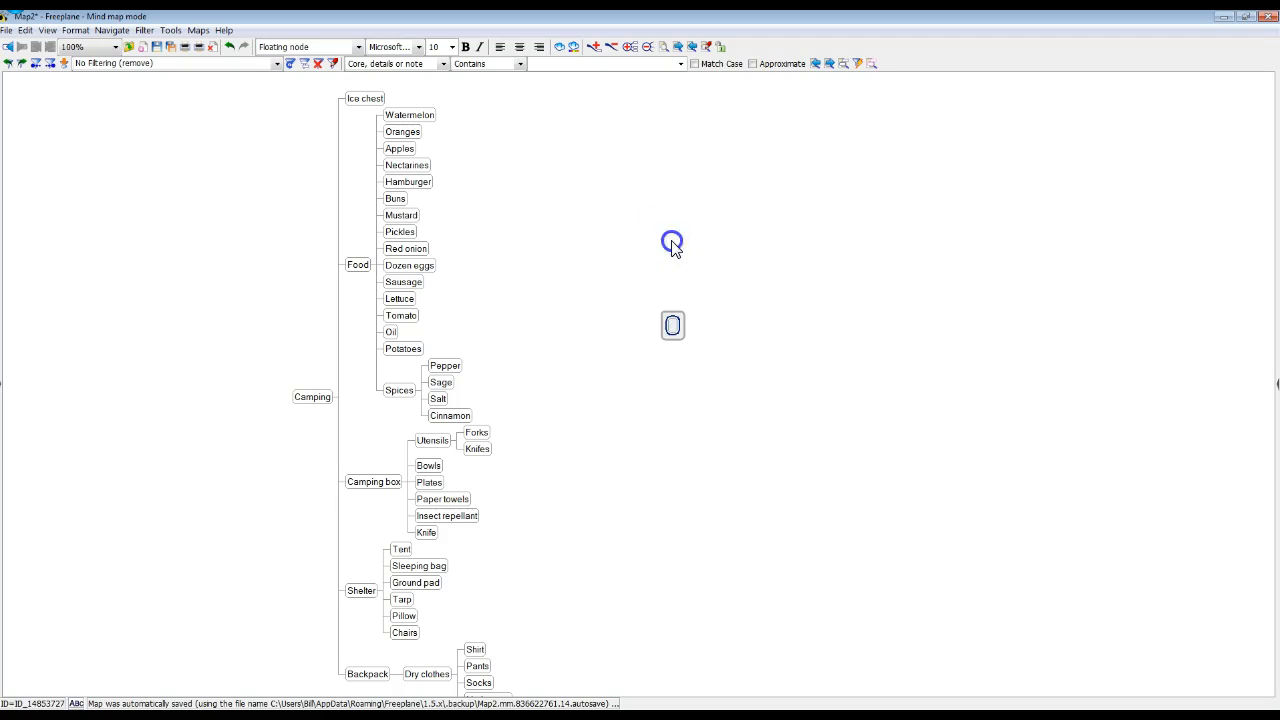
double_click(672, 328)
key(Return)
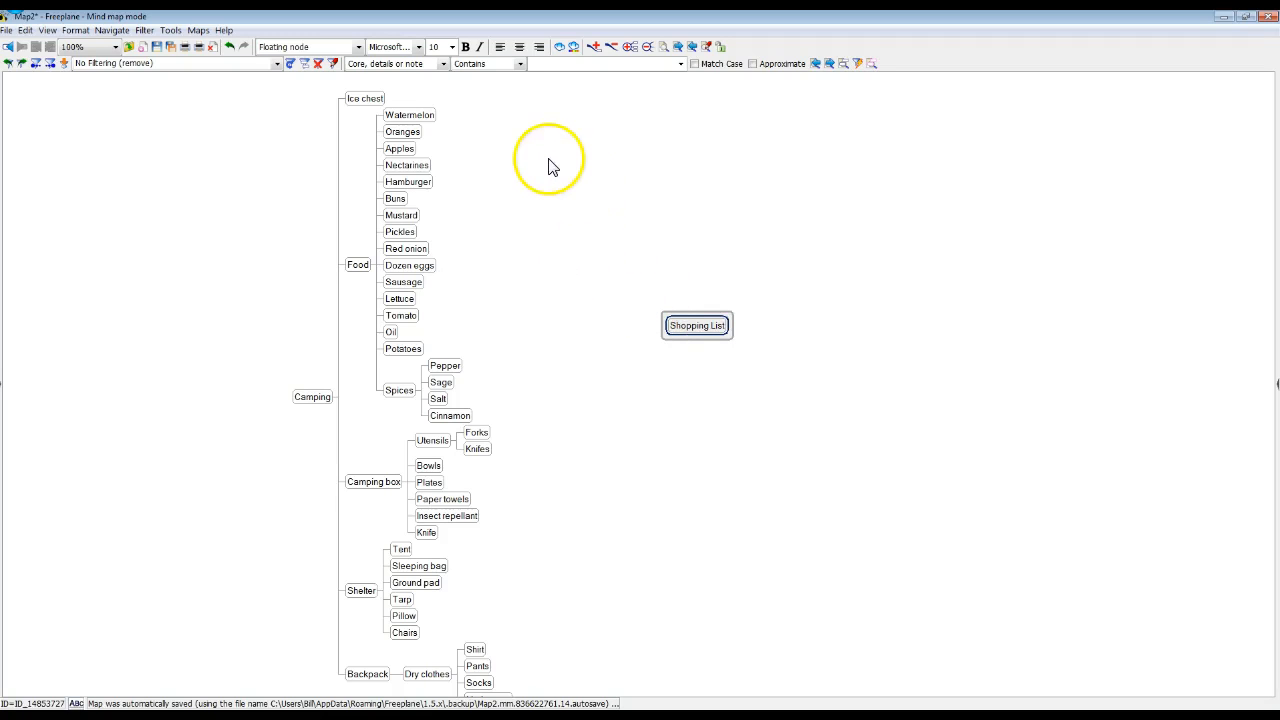
Copy the Oranges, Apples, Nectarines, Buns, Pickles, Dozen eggs and Tomato nodes under Food.
click(410, 116)
click(408, 134)
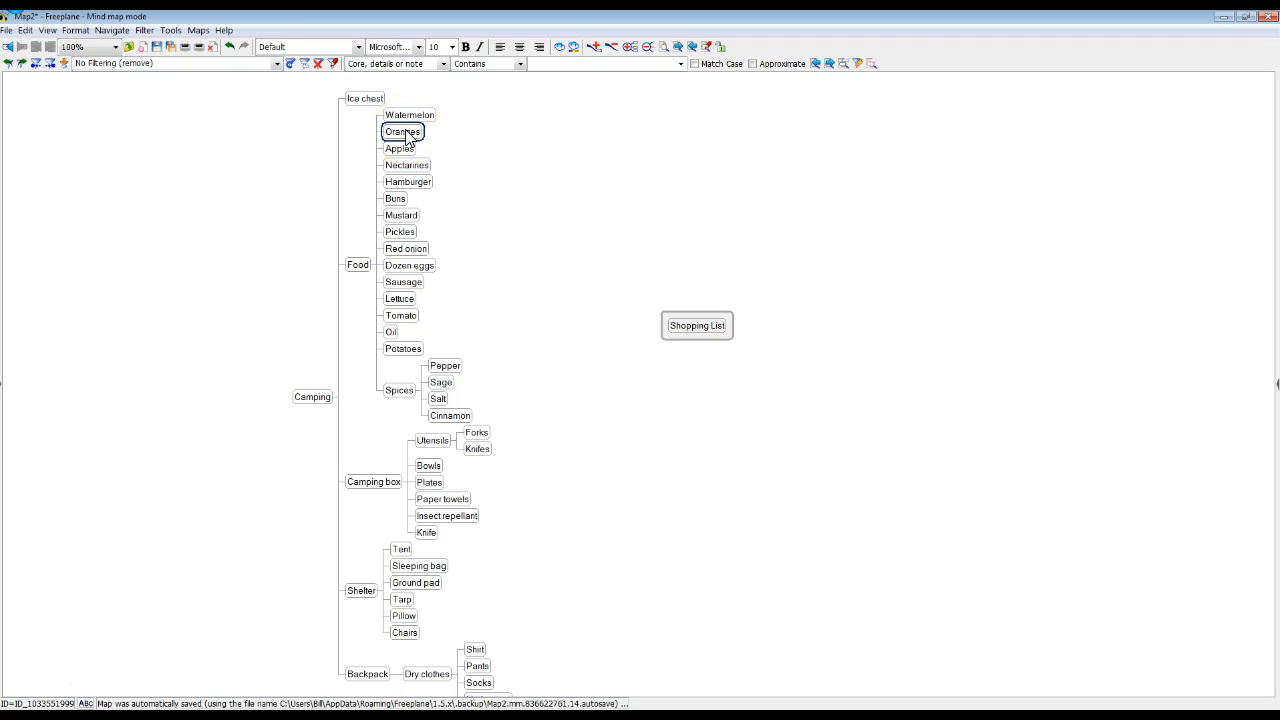
ctrl+click(406, 150)
ctrl+click(413, 167)
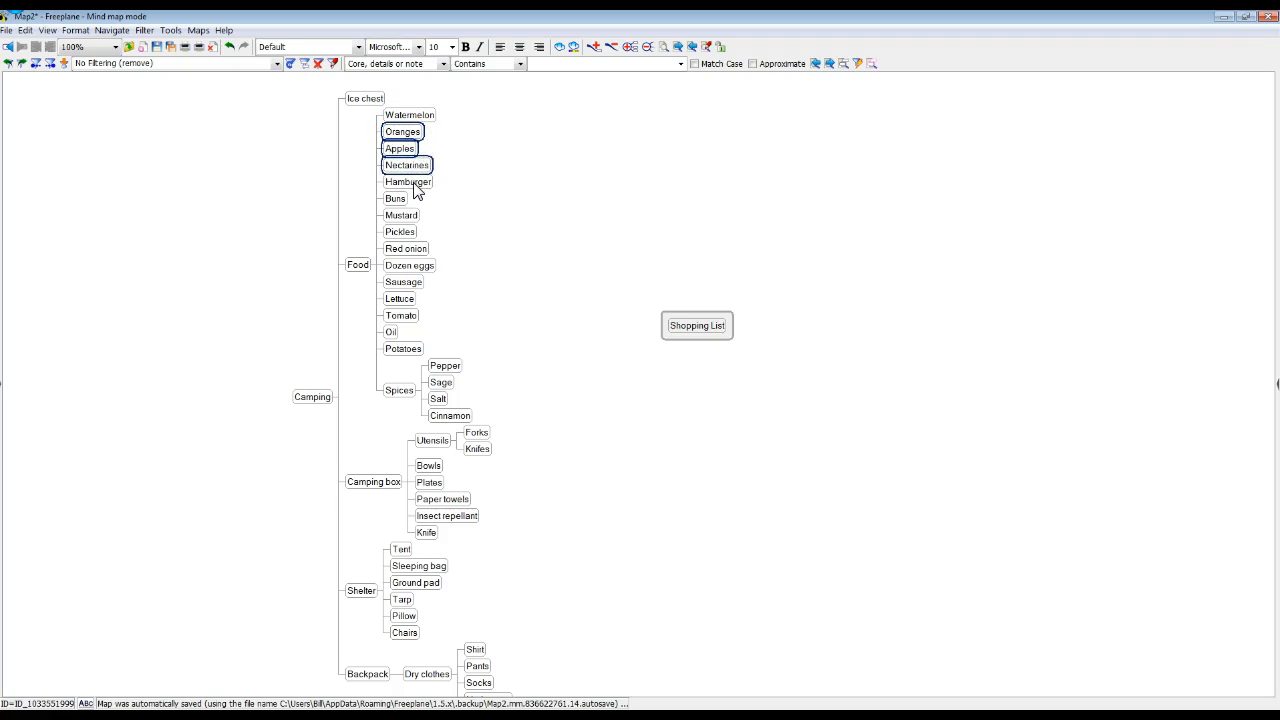
ctrl+click(398, 199)
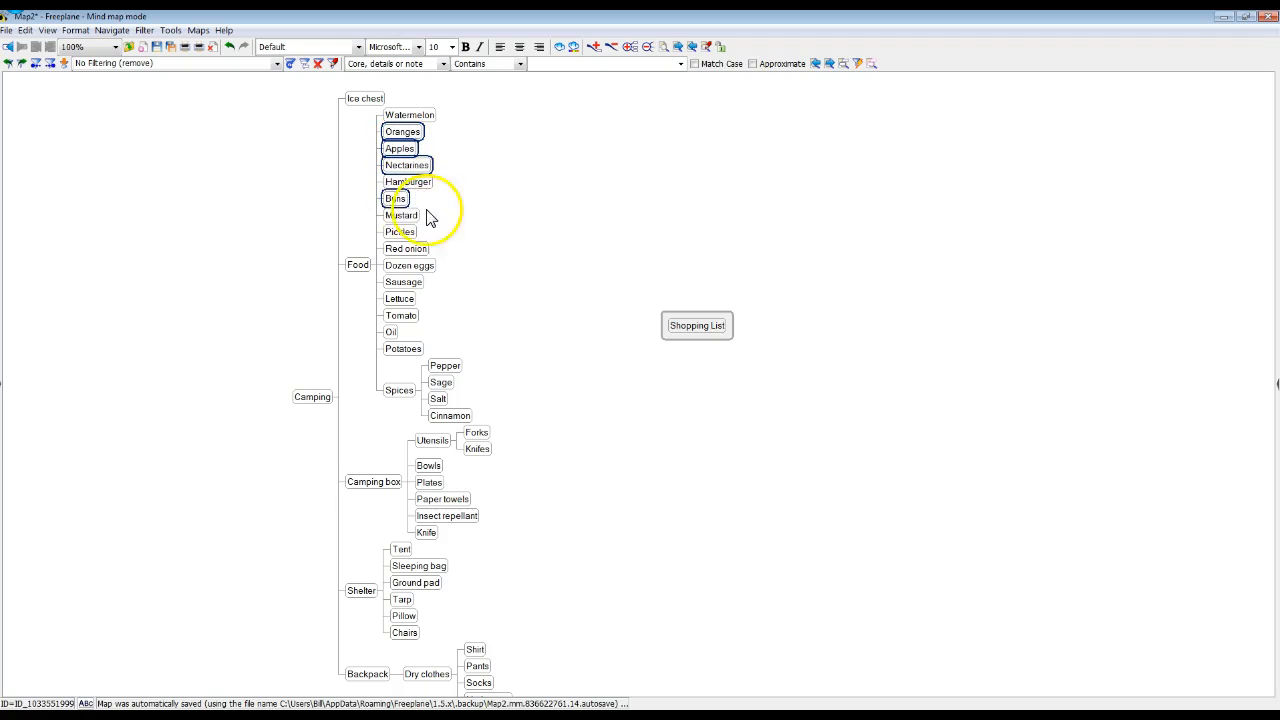
ctrl+click(401, 232)
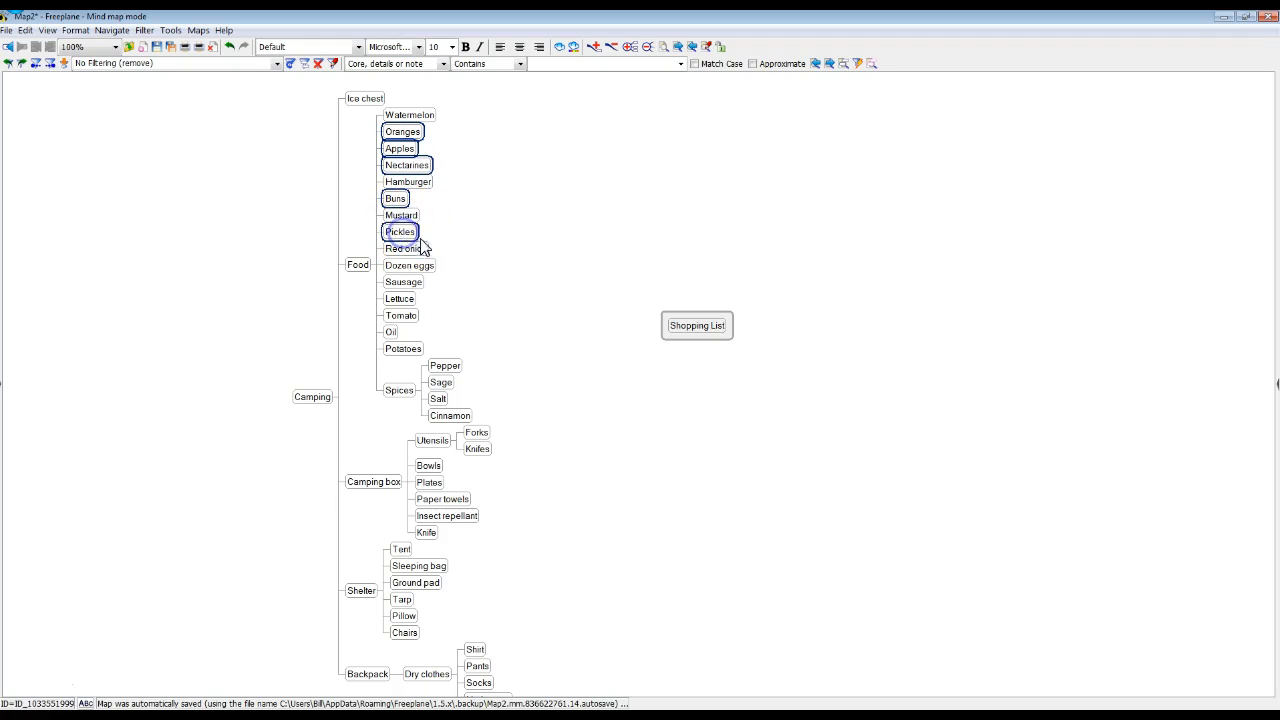
ctrl+click(408, 266)
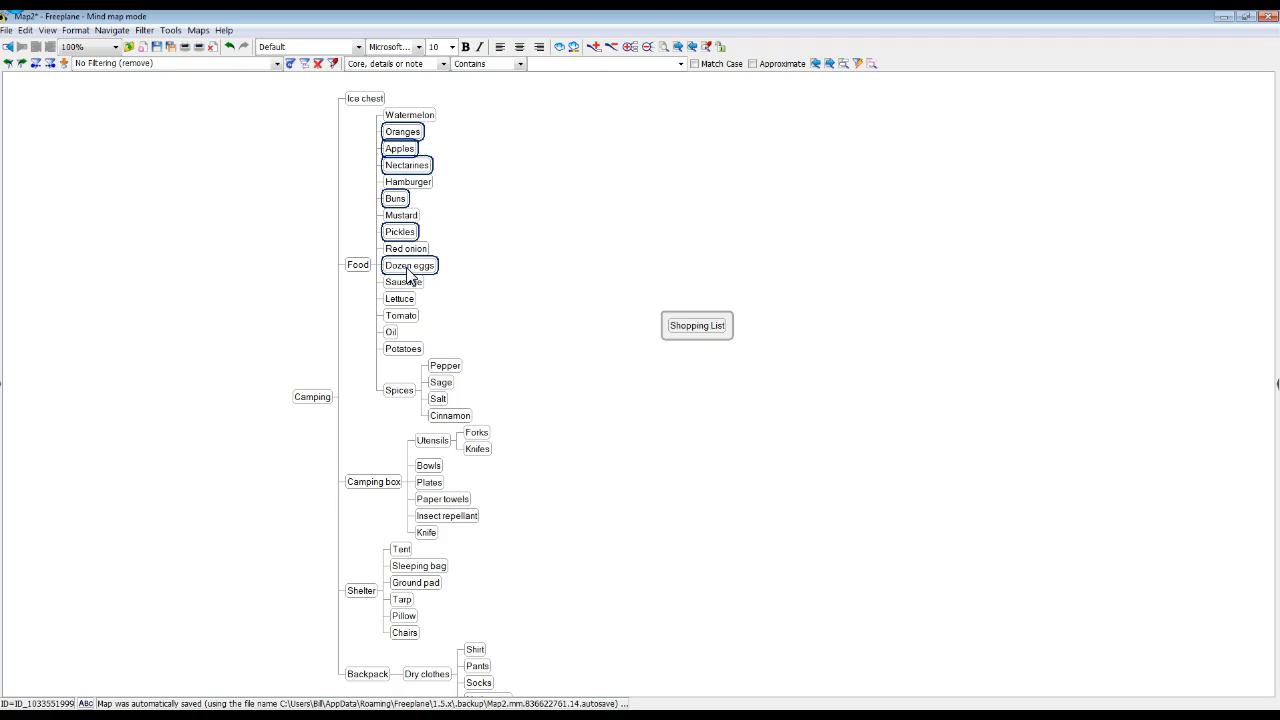
ctrl+click(402, 316)
ctrl+click(412, 330)
click(25, 30)
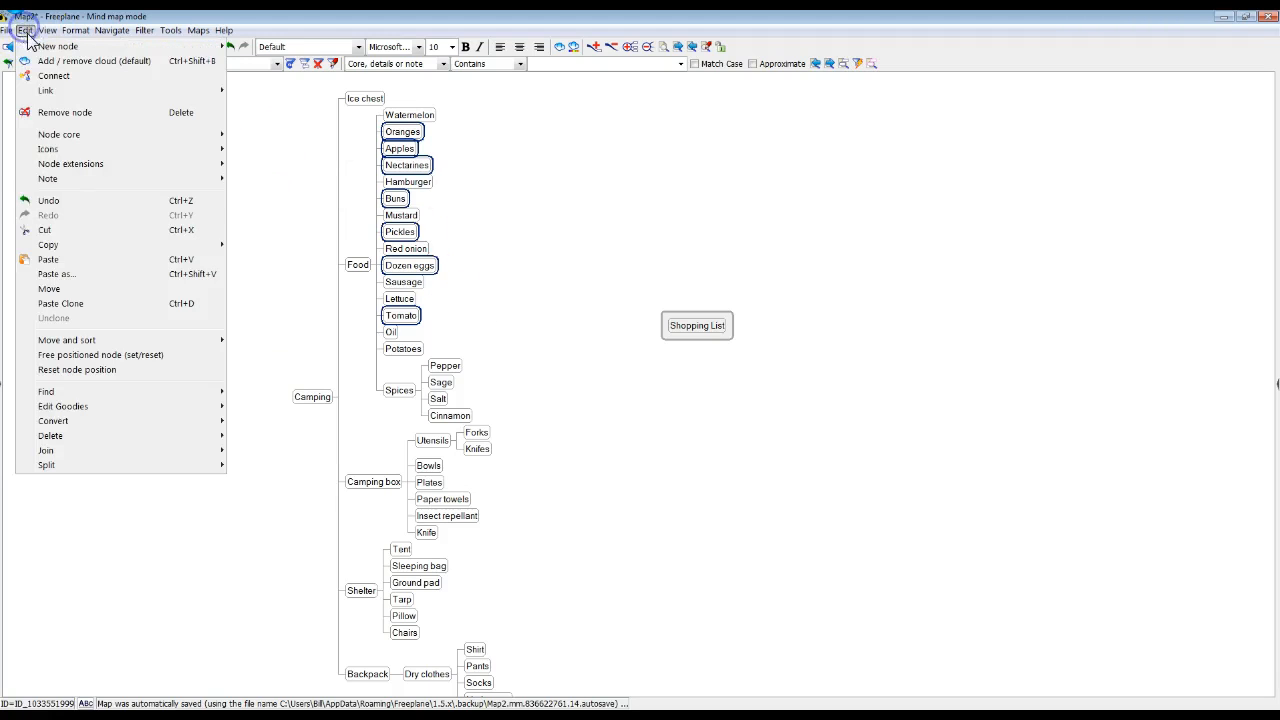
mouse_move(50, 245)
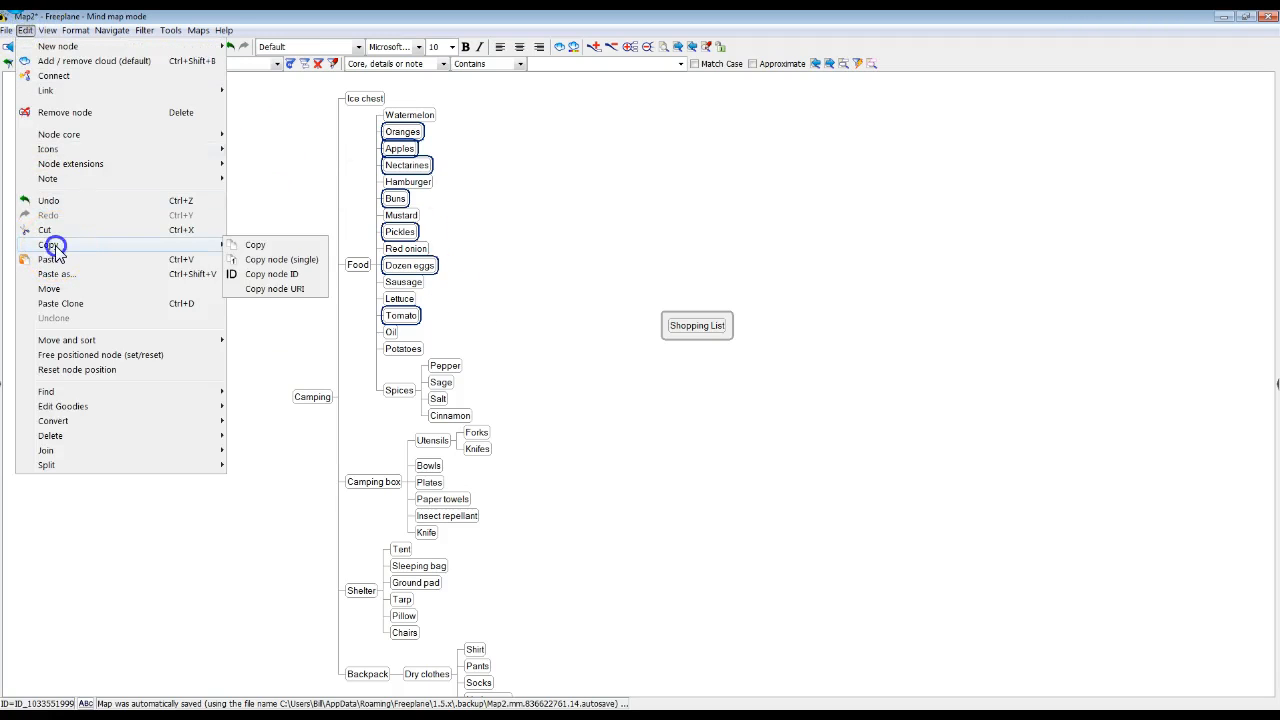
click(253, 247)
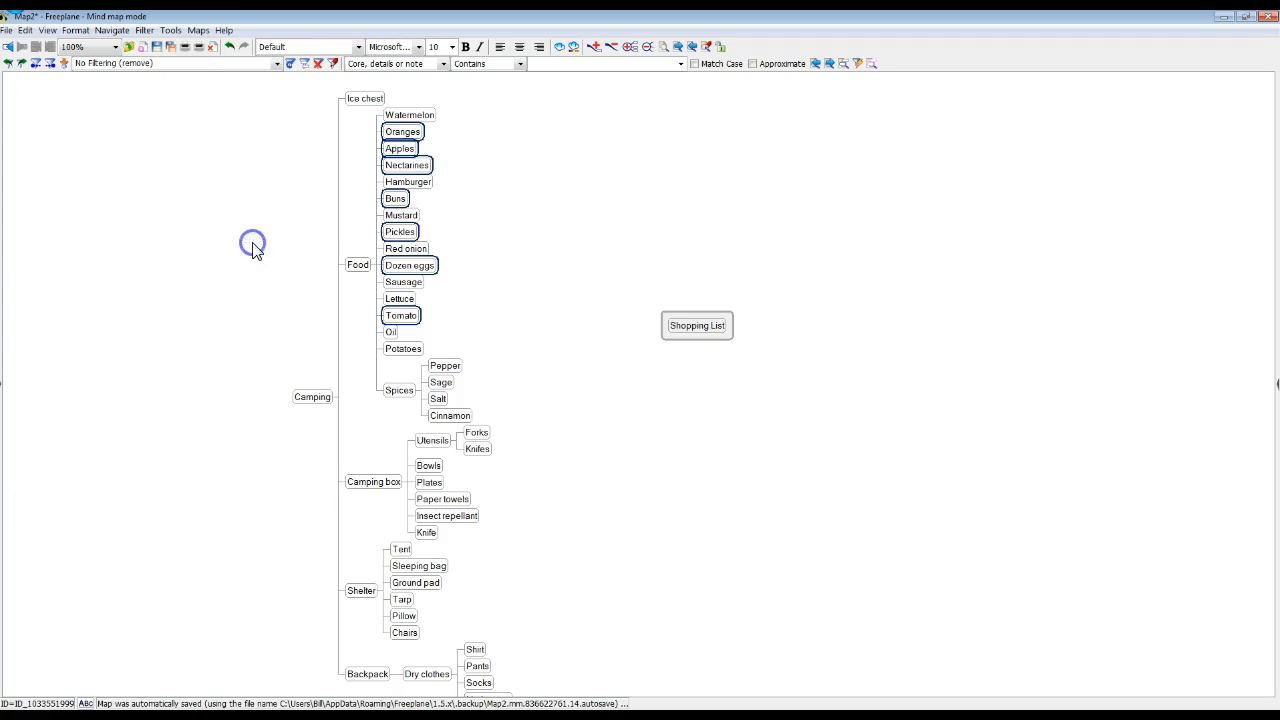
click(711, 332)
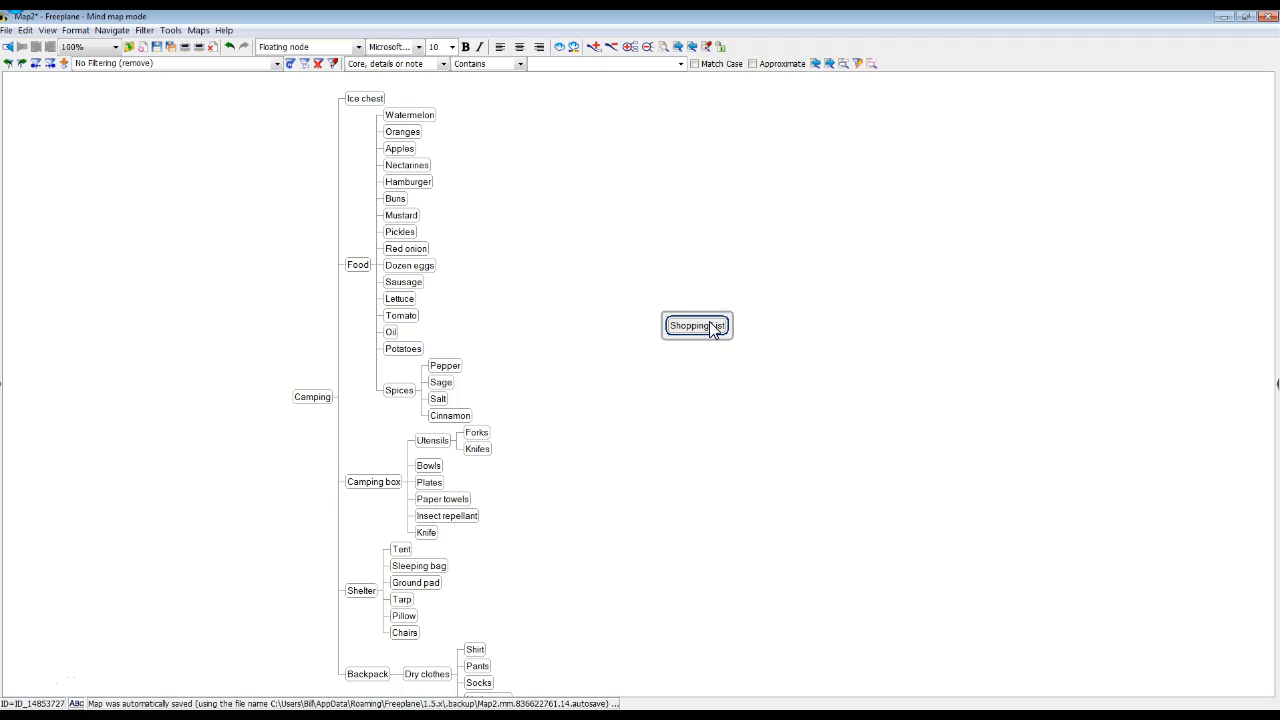
click(396, 299)
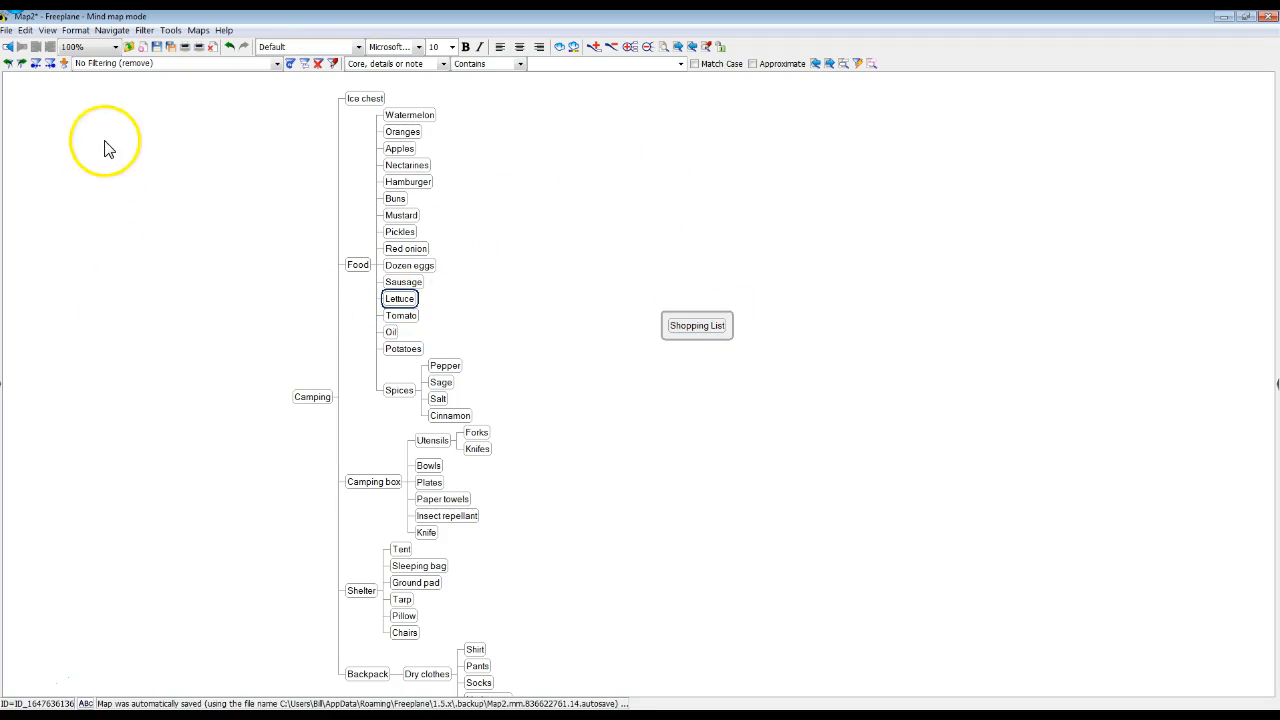
click(24, 30)
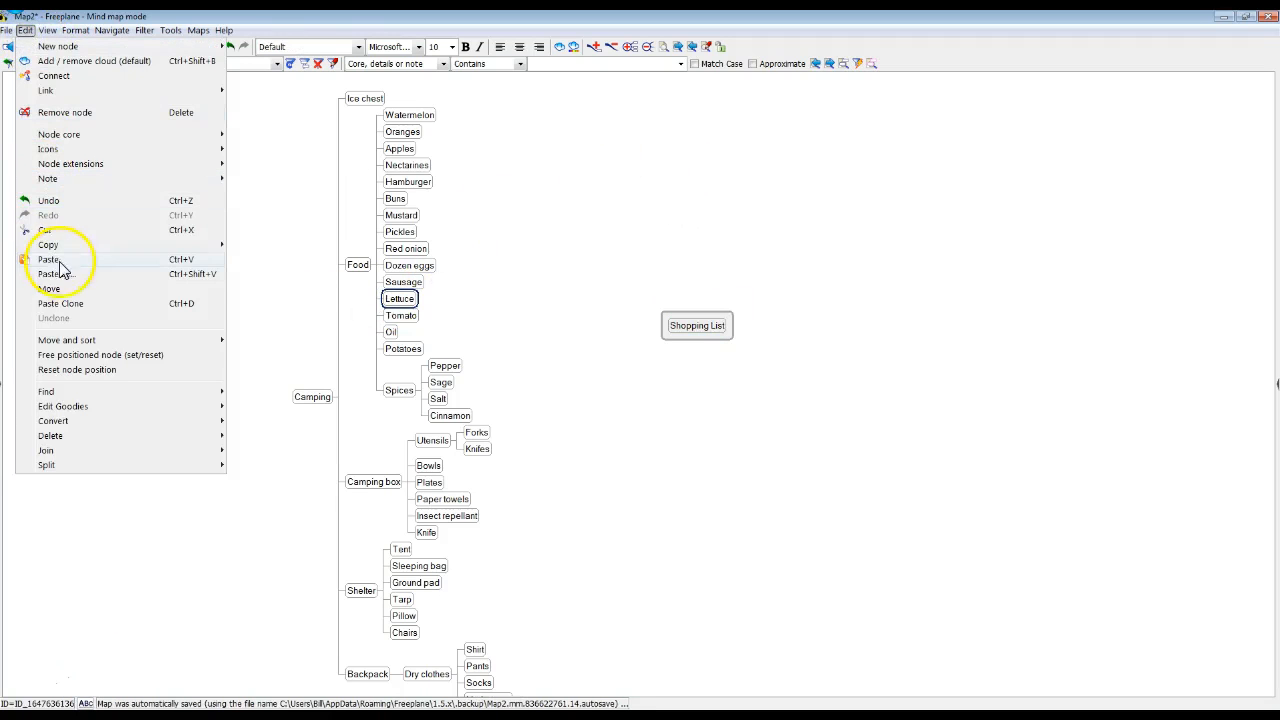
click(57, 304)
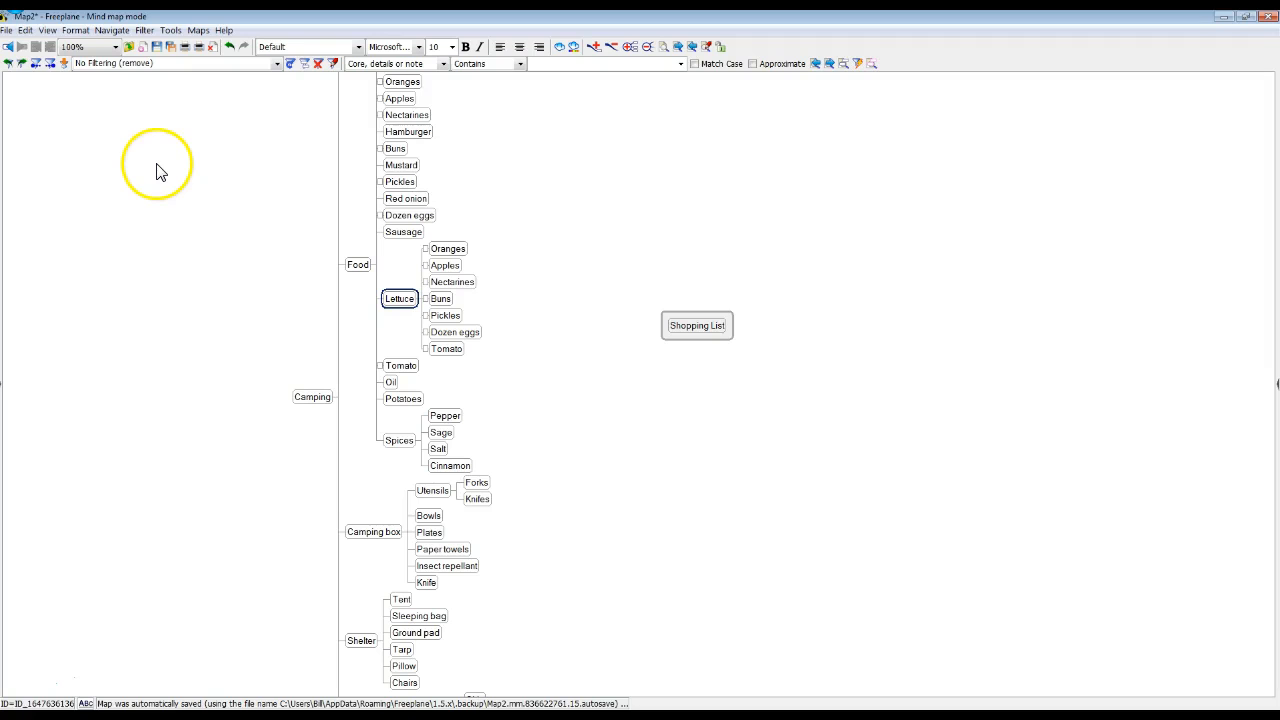
drag(214, 260, 194, 390)
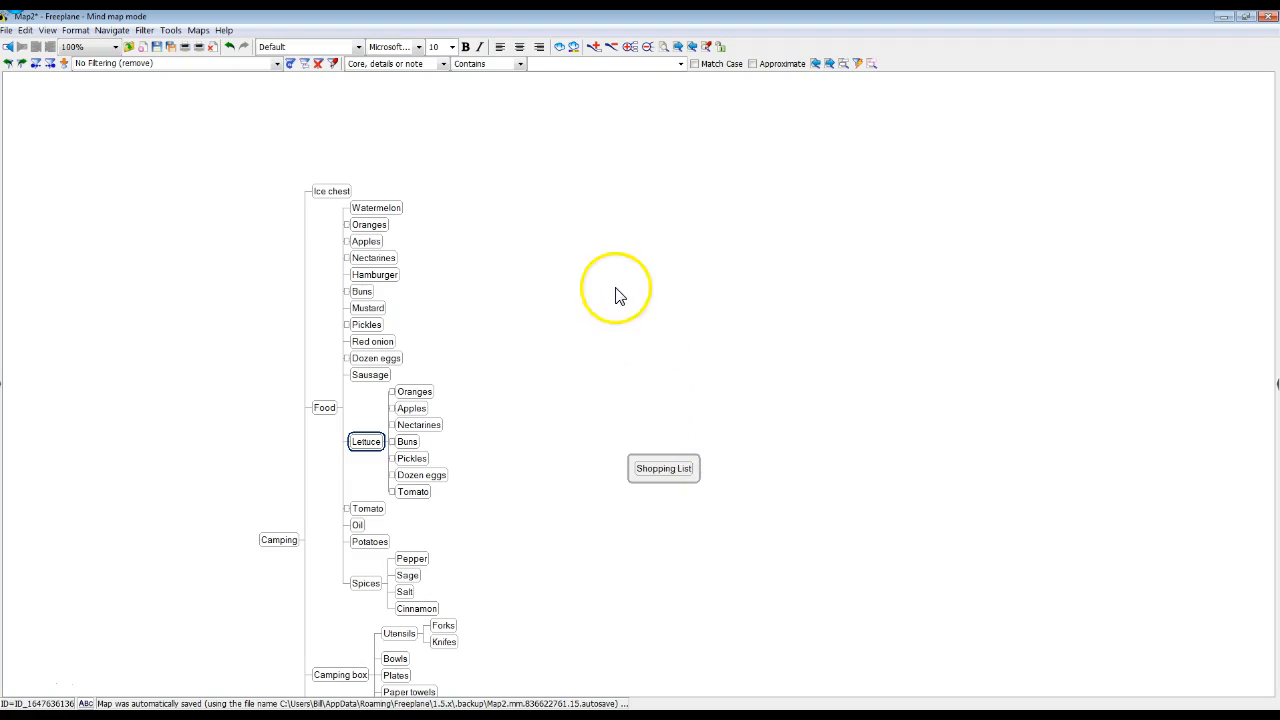
click(24, 30)
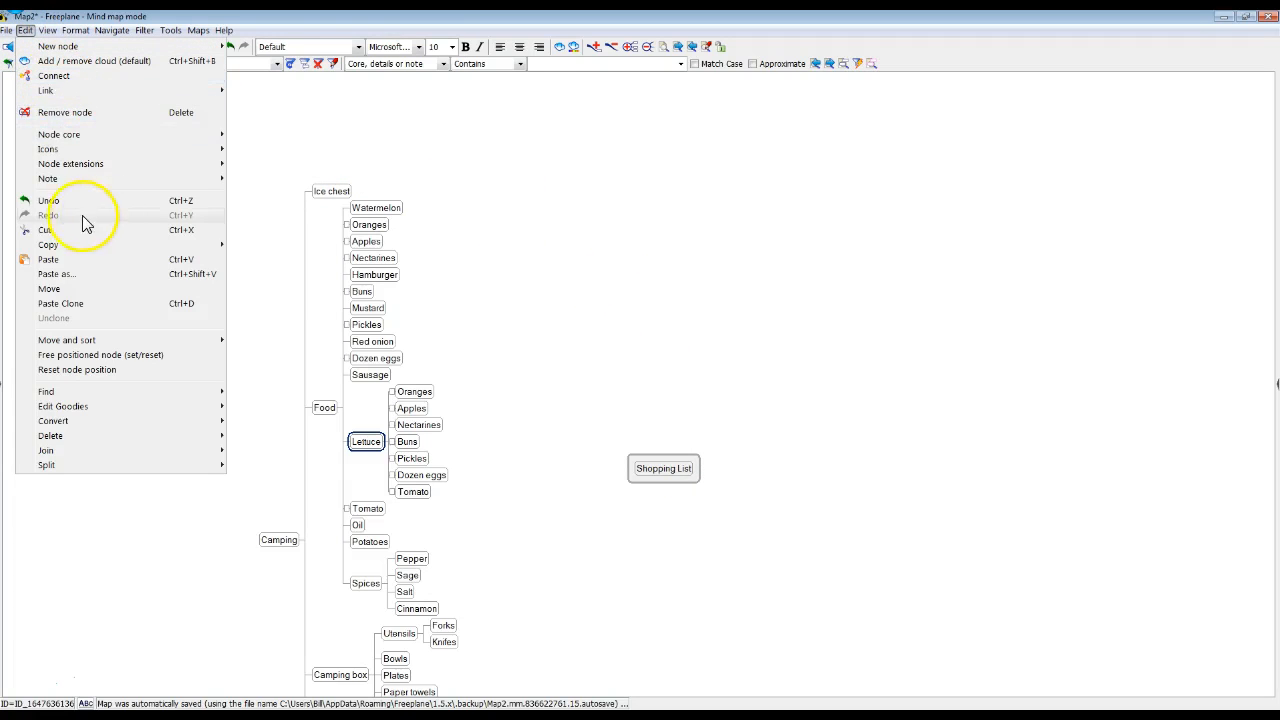
click(55, 202)
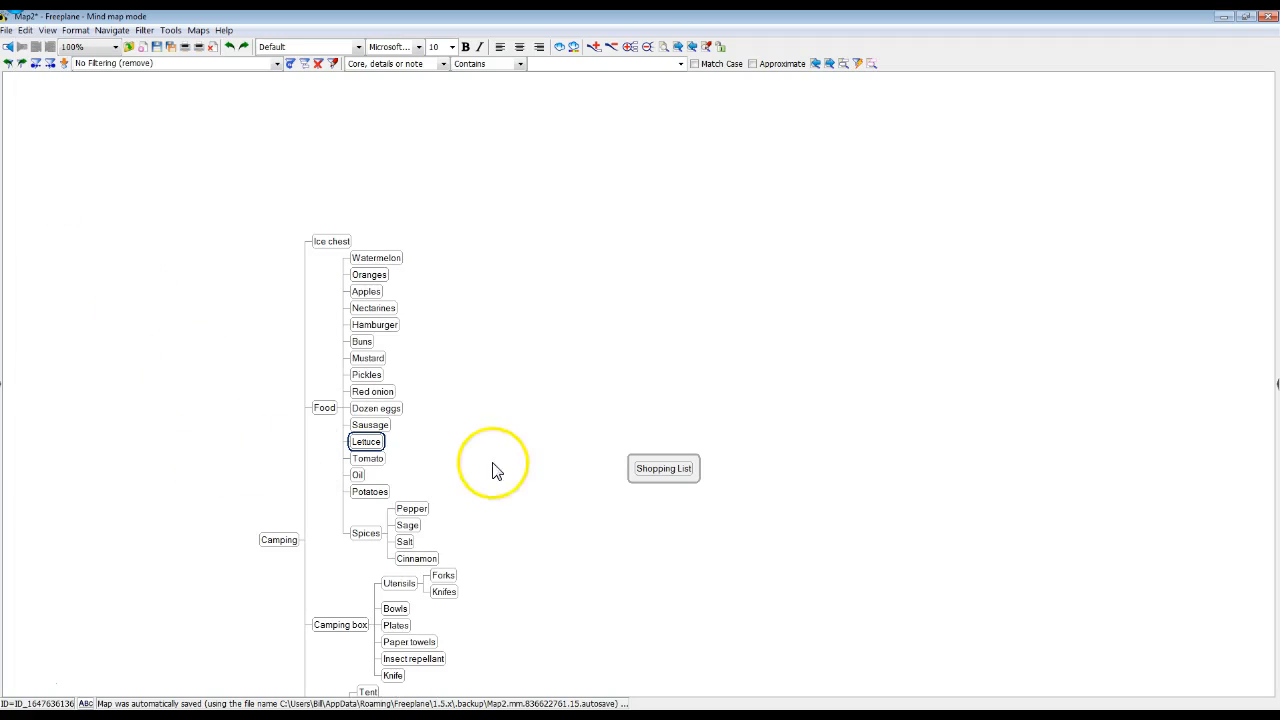
Paste the copied food items as clones under the Shopping List node.
click(667, 472)
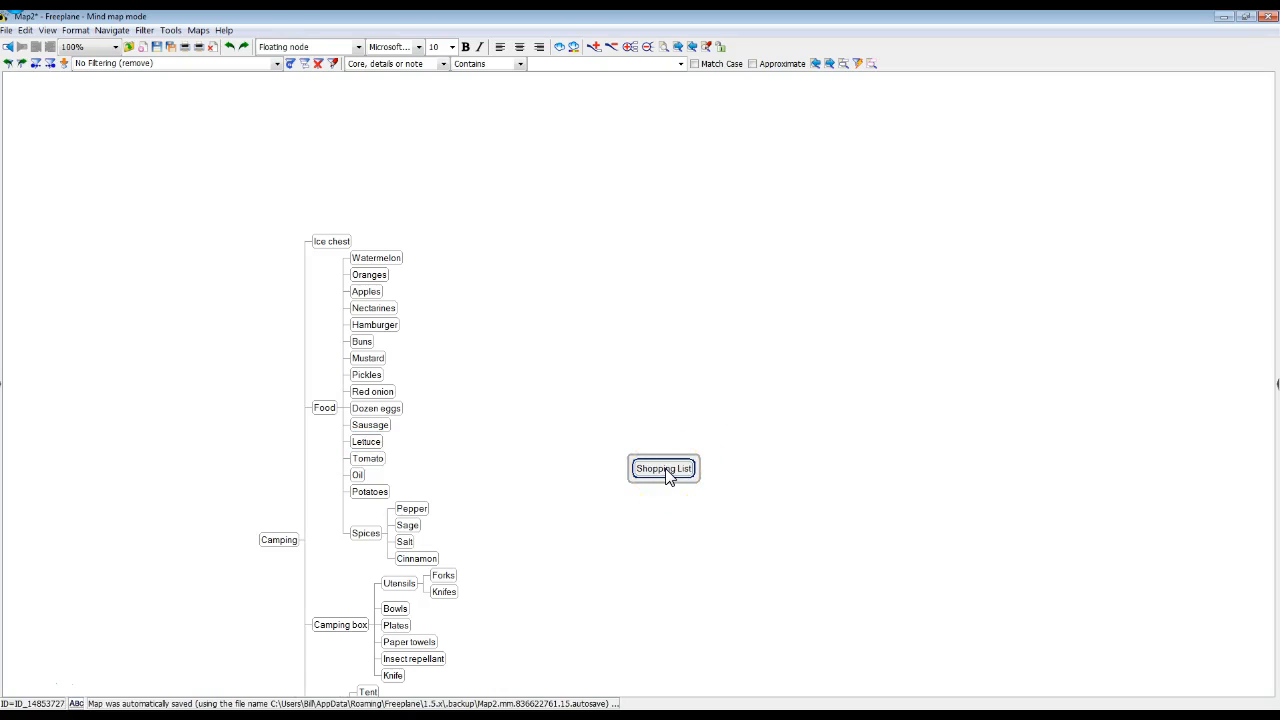
key(ctrl+d)
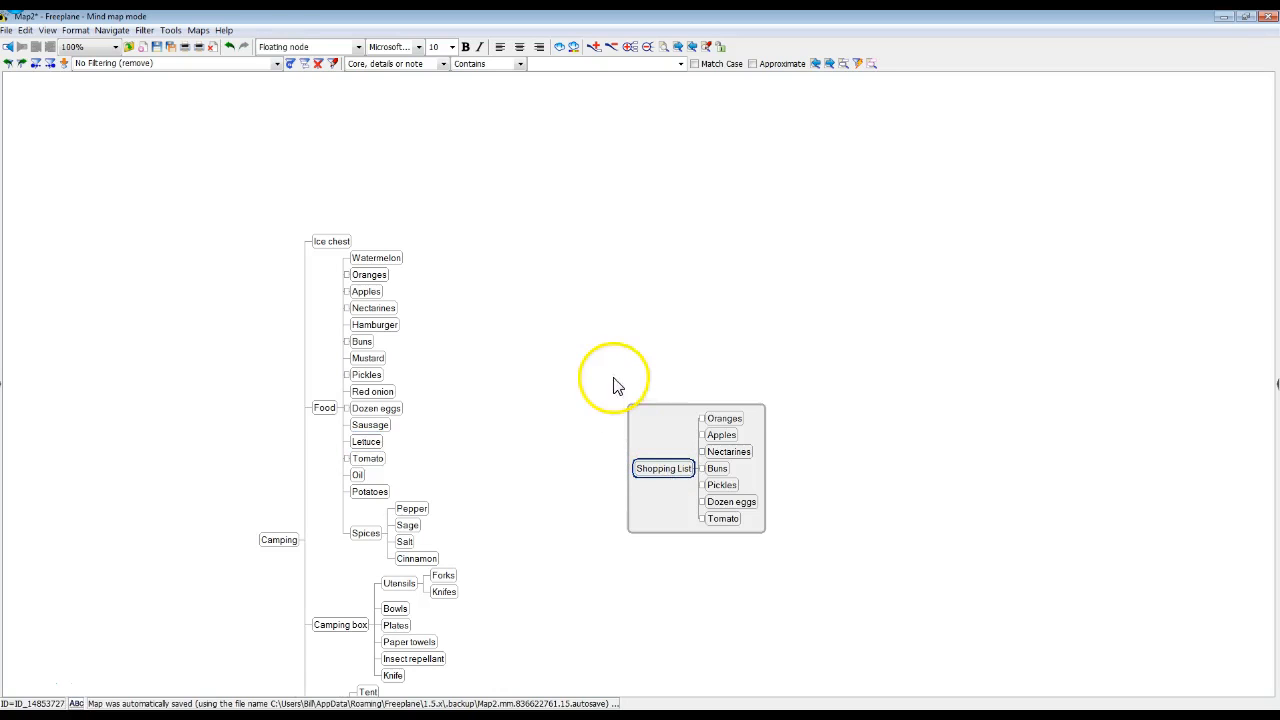
click(24, 30)
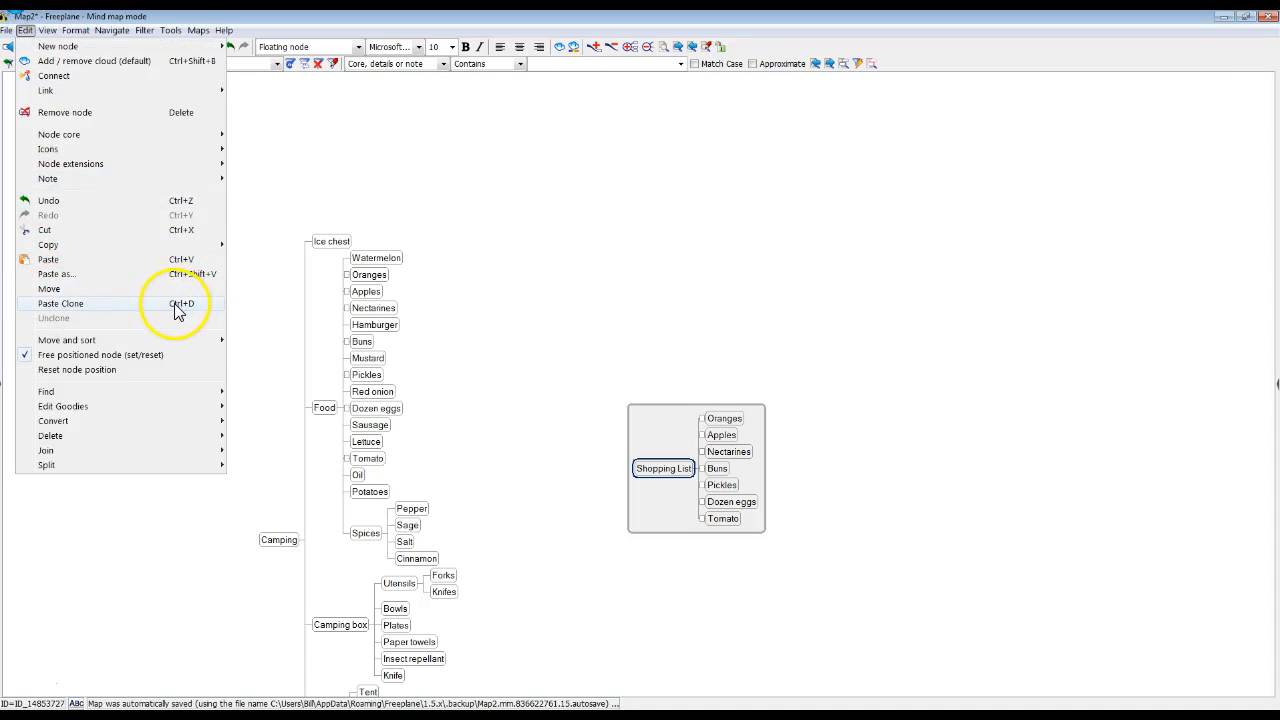
Copy the Lettuce node under Food and paste it as a clone into Shopping List.
click(378, 459)
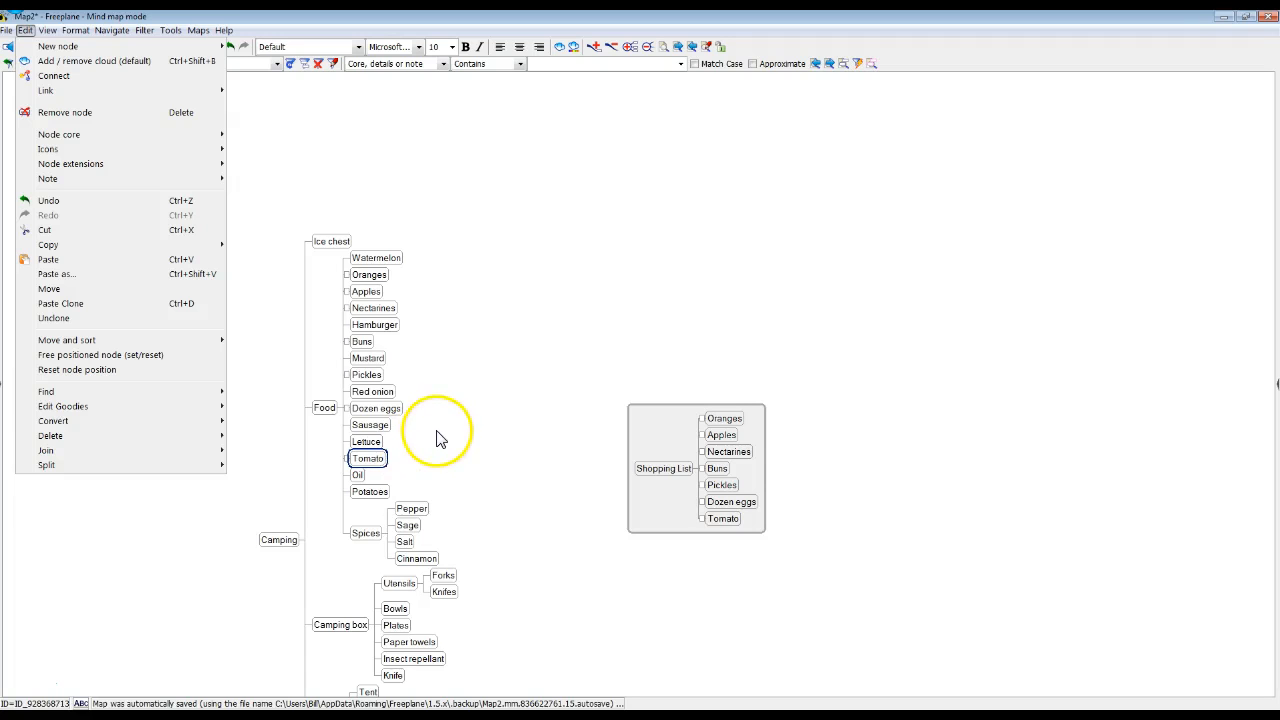
click(366, 443)
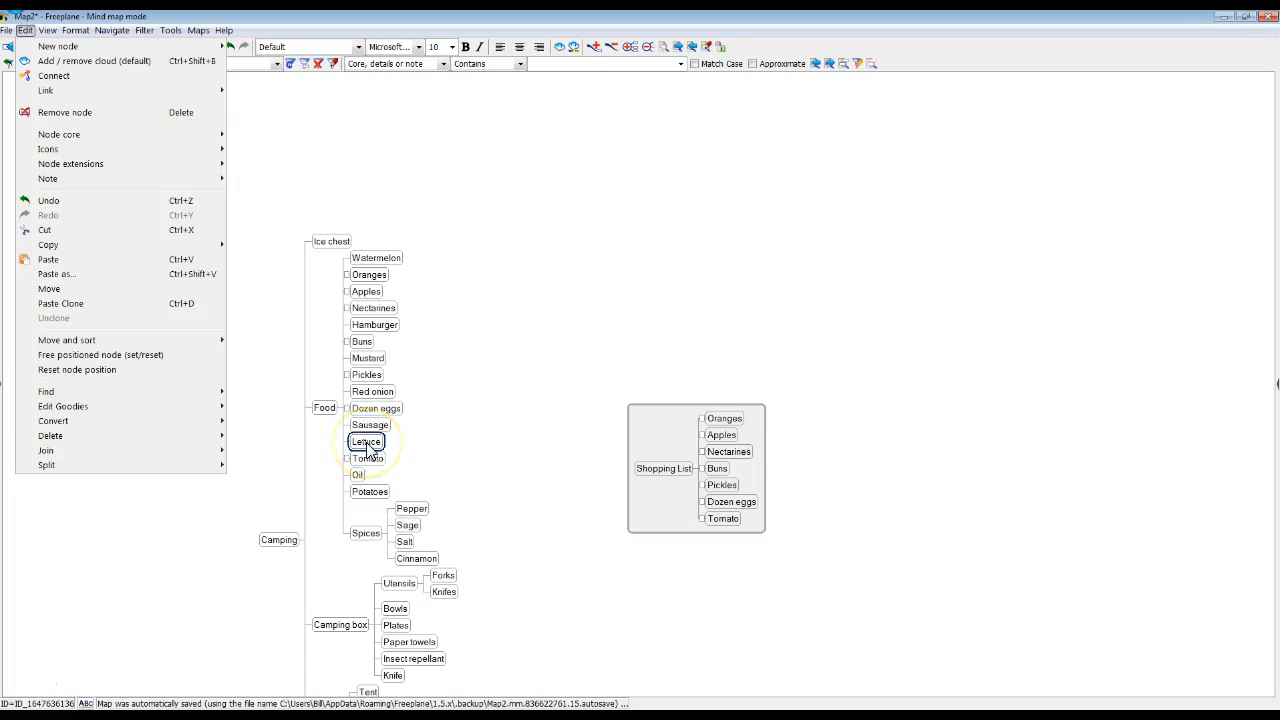
click(367, 446)
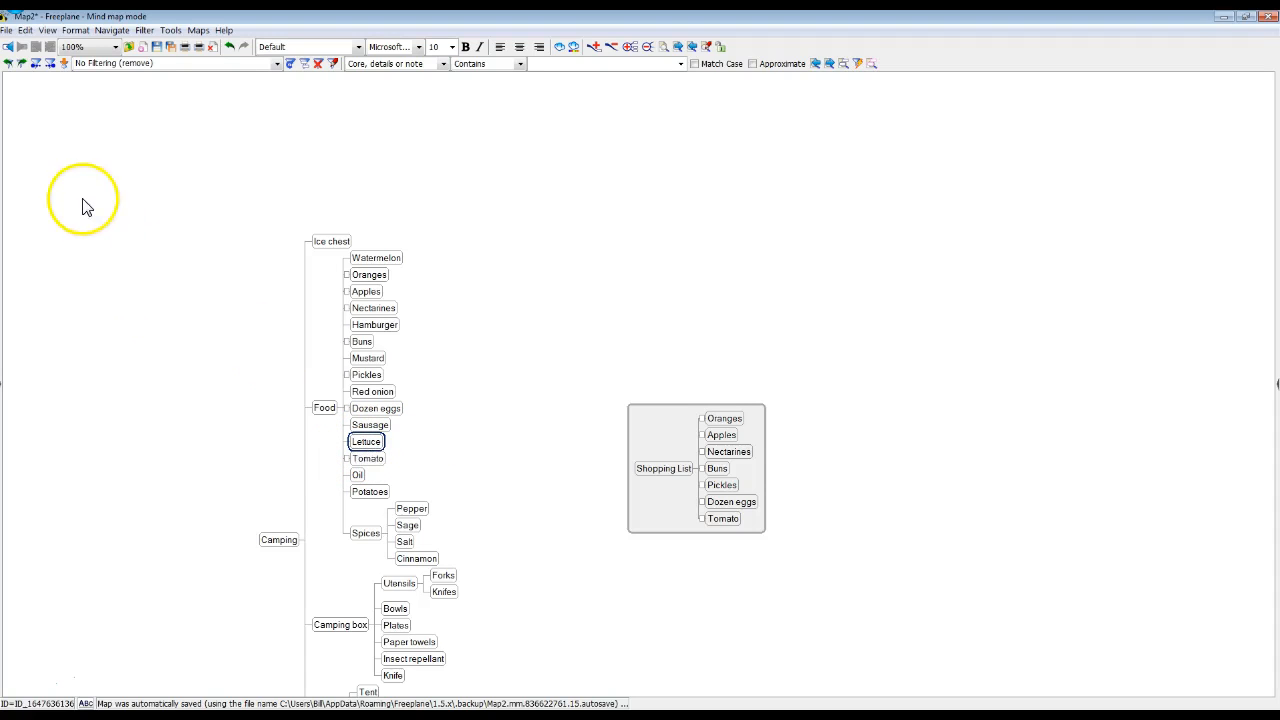
click(24, 31)
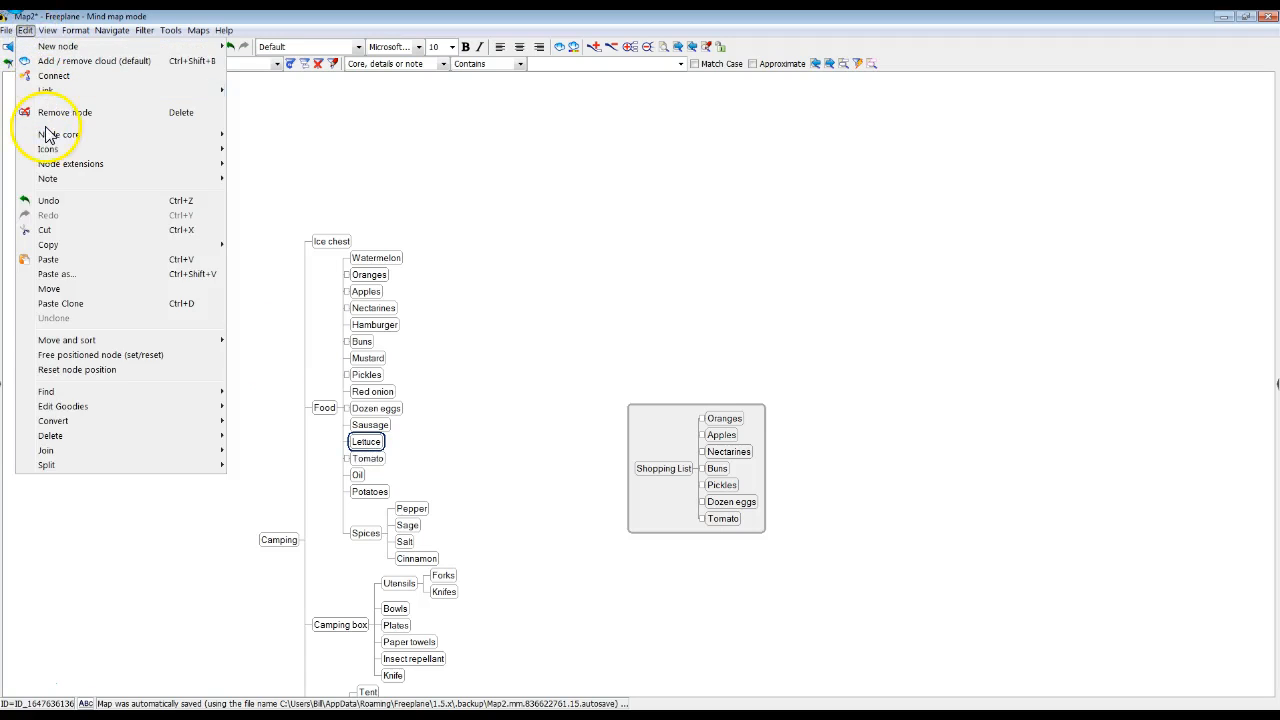
mouse_move(45, 245)
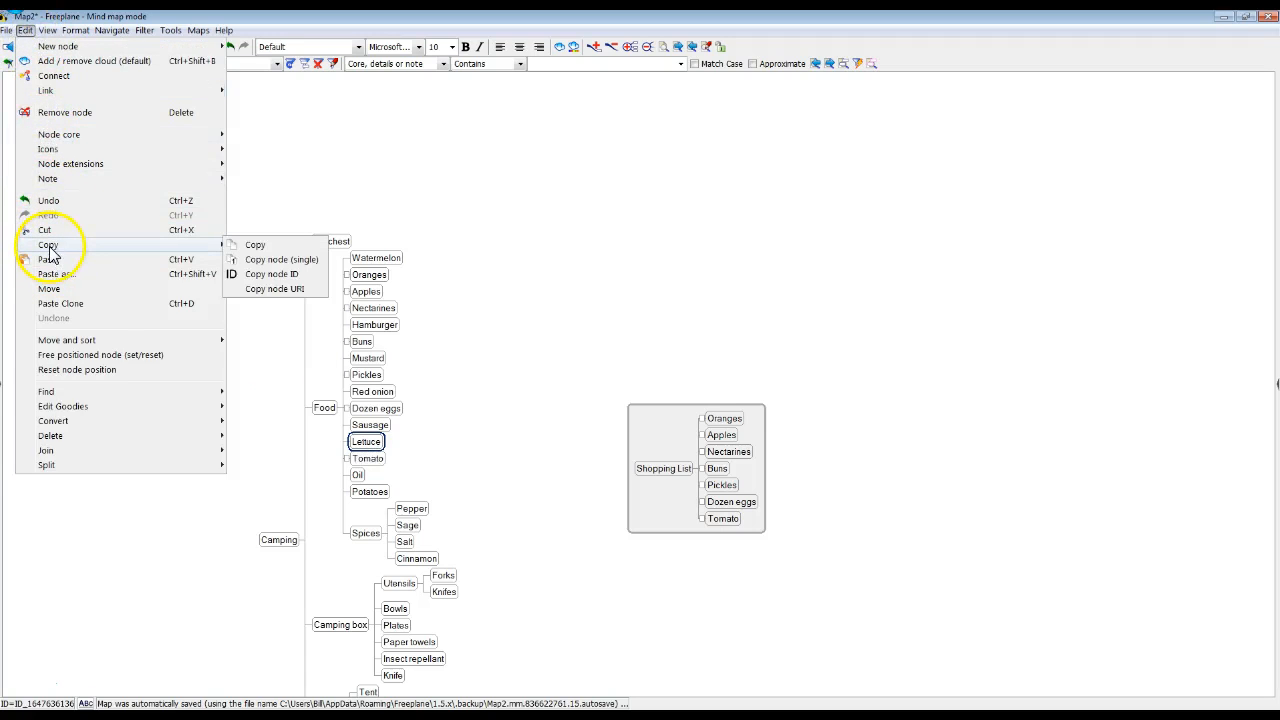
click(252, 247)
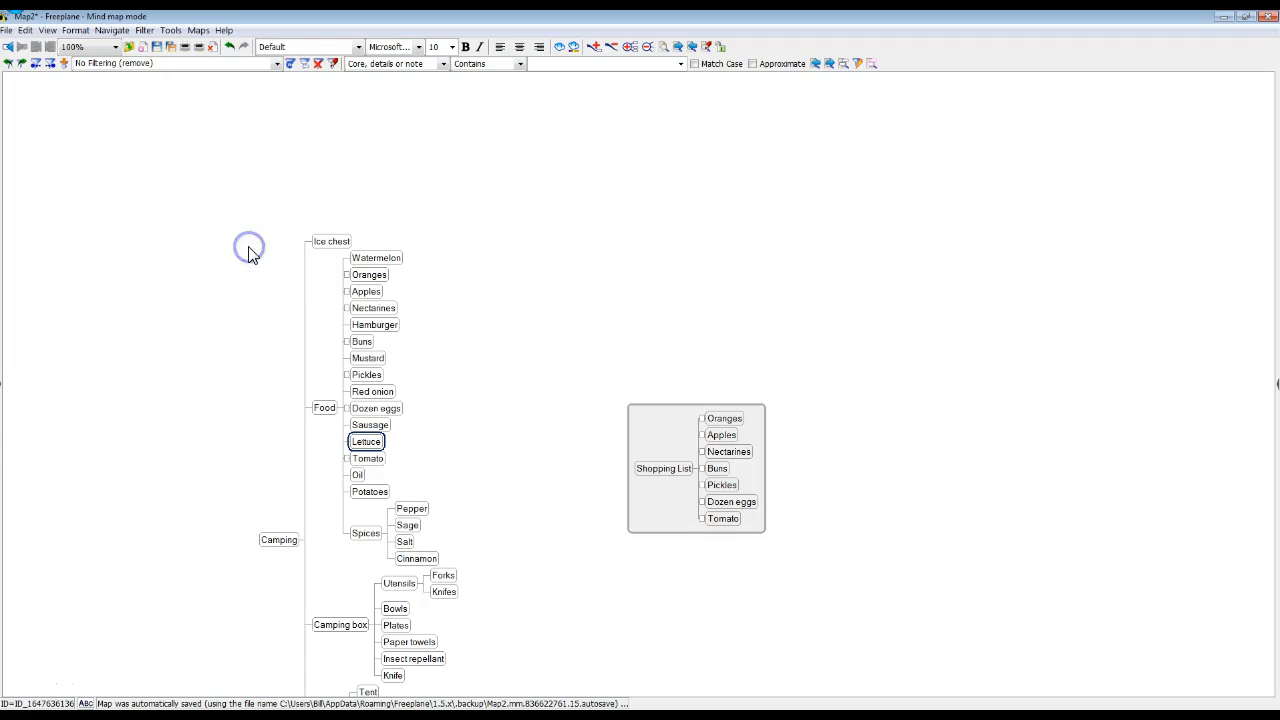
click(722, 518)
click(667, 477)
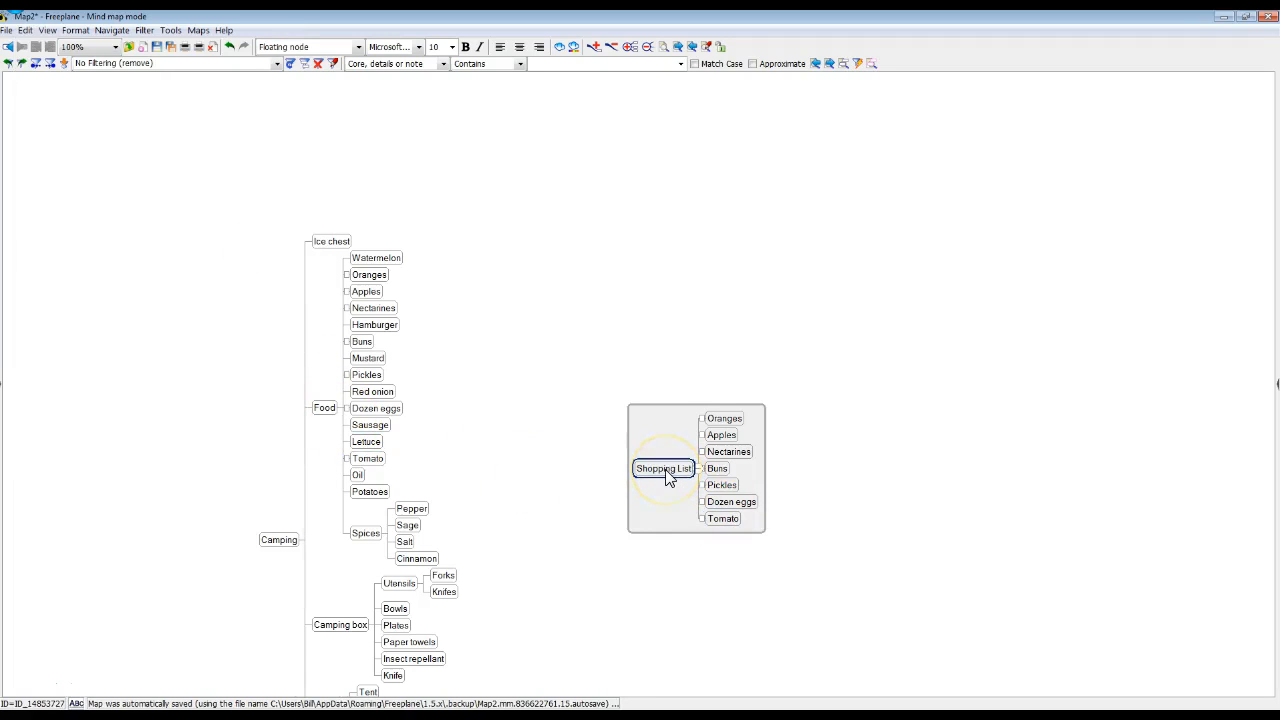
key(ctrl+v)
click(858, 494)
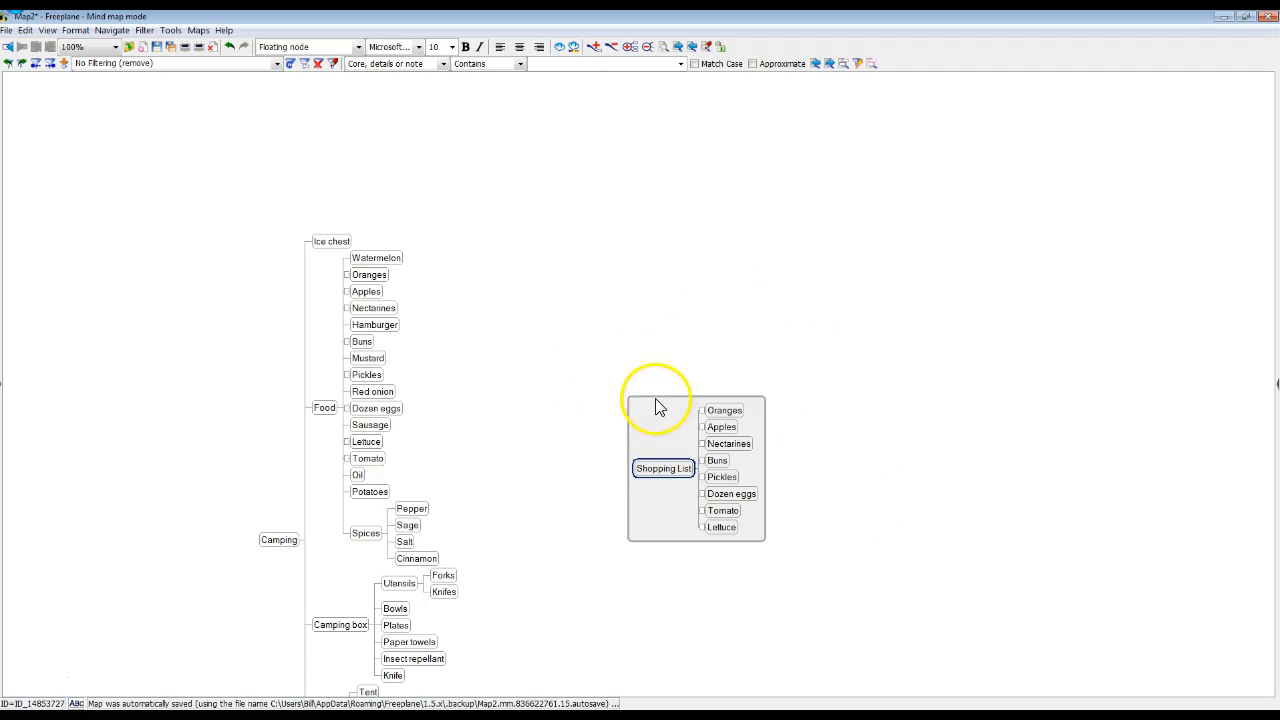
Rename the Oranges clone in Shopping List to Oranges (Navel).
drag(657, 426, 640, 245)
click(705, 229)
click(357, 128)
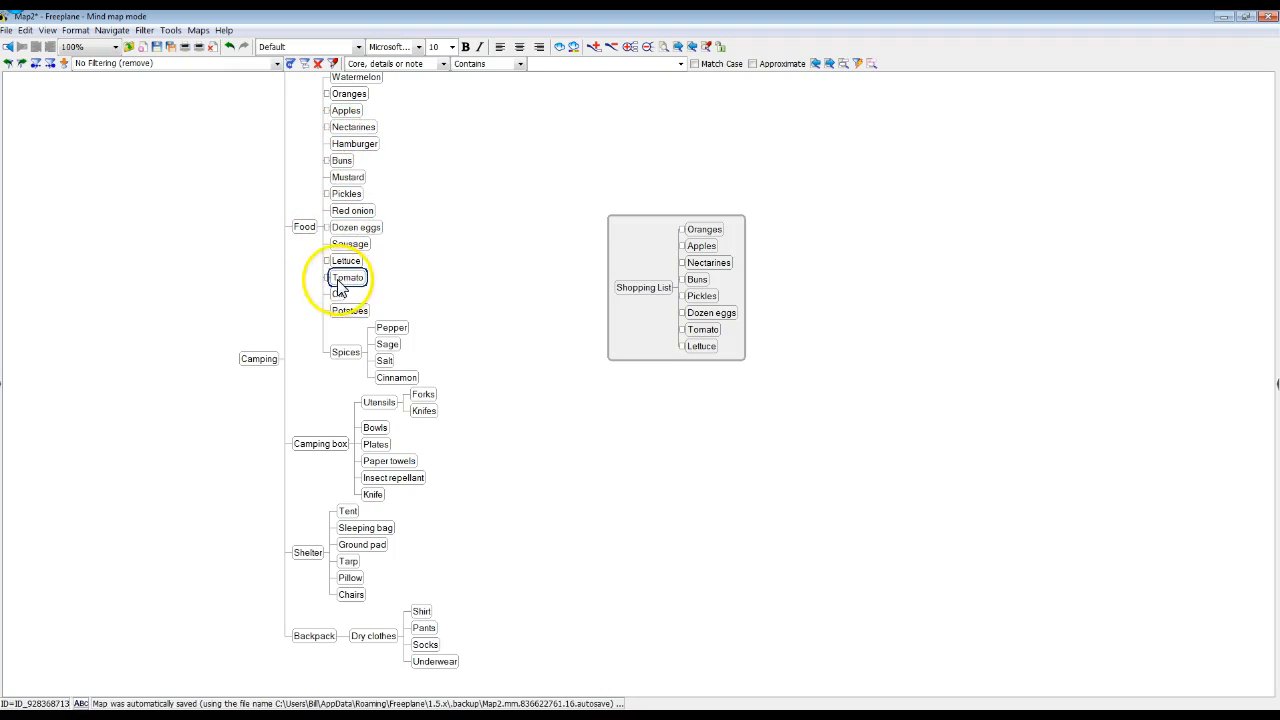
double_click(704, 236)
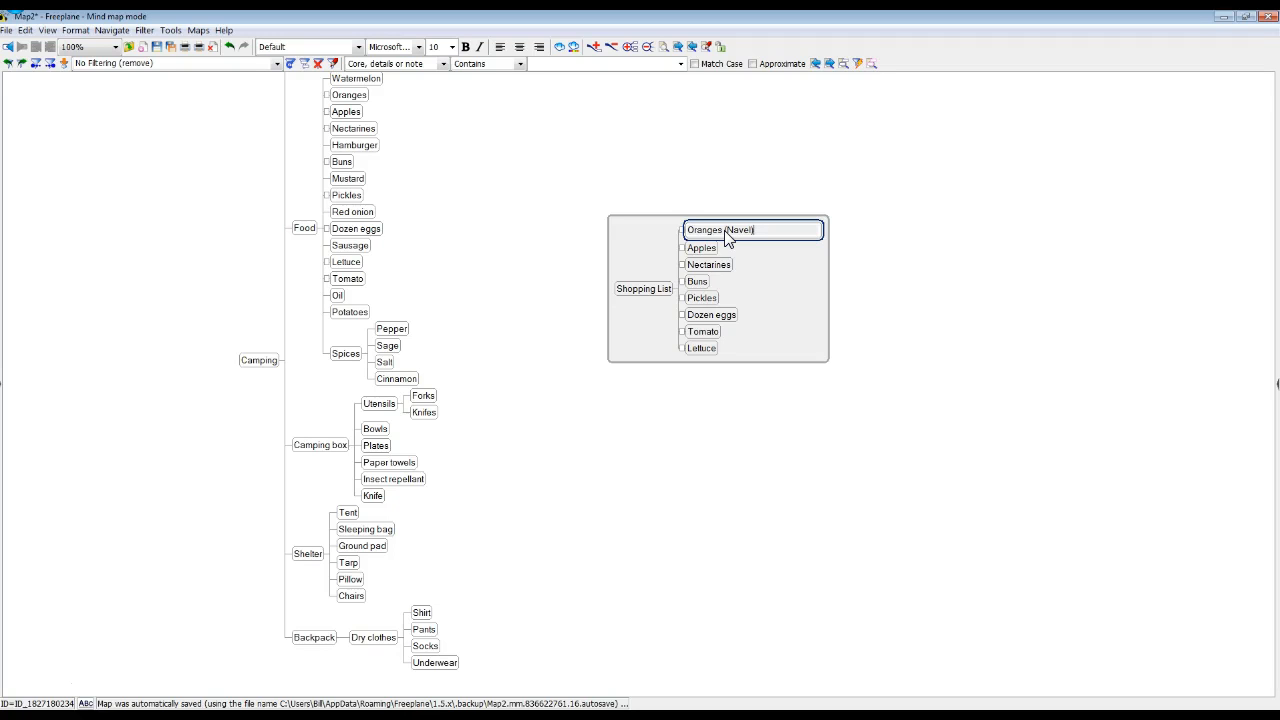
key(Return)
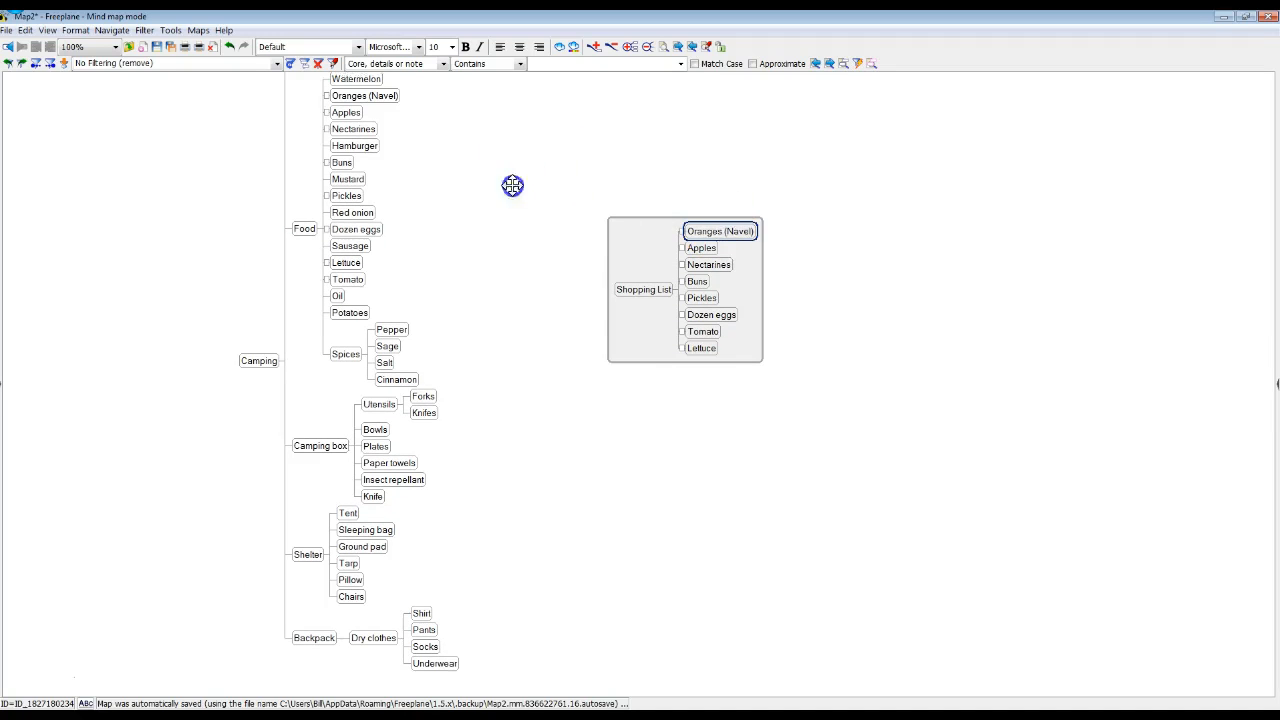
Compare the Oranges (Navel) node under Food with its clone in the Shopping List.
drag(515, 180, 515, 278)
click(334, 211)
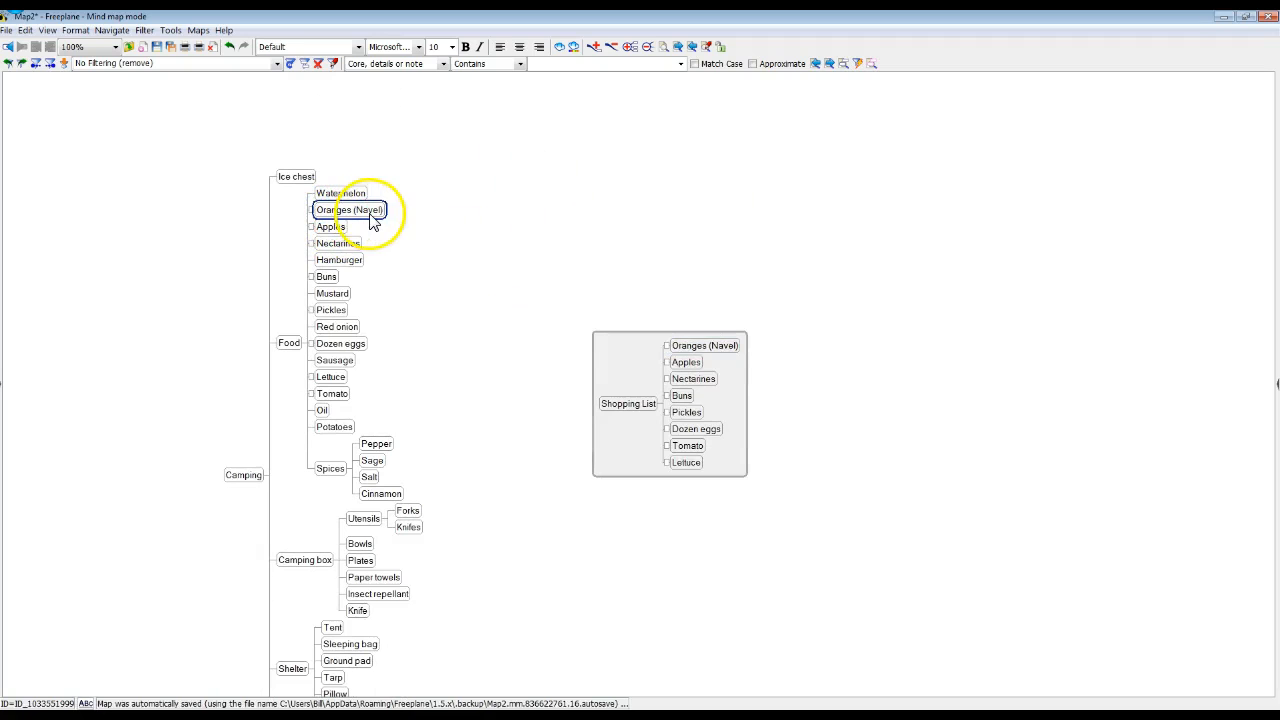
click(700, 347)
click(682, 395)
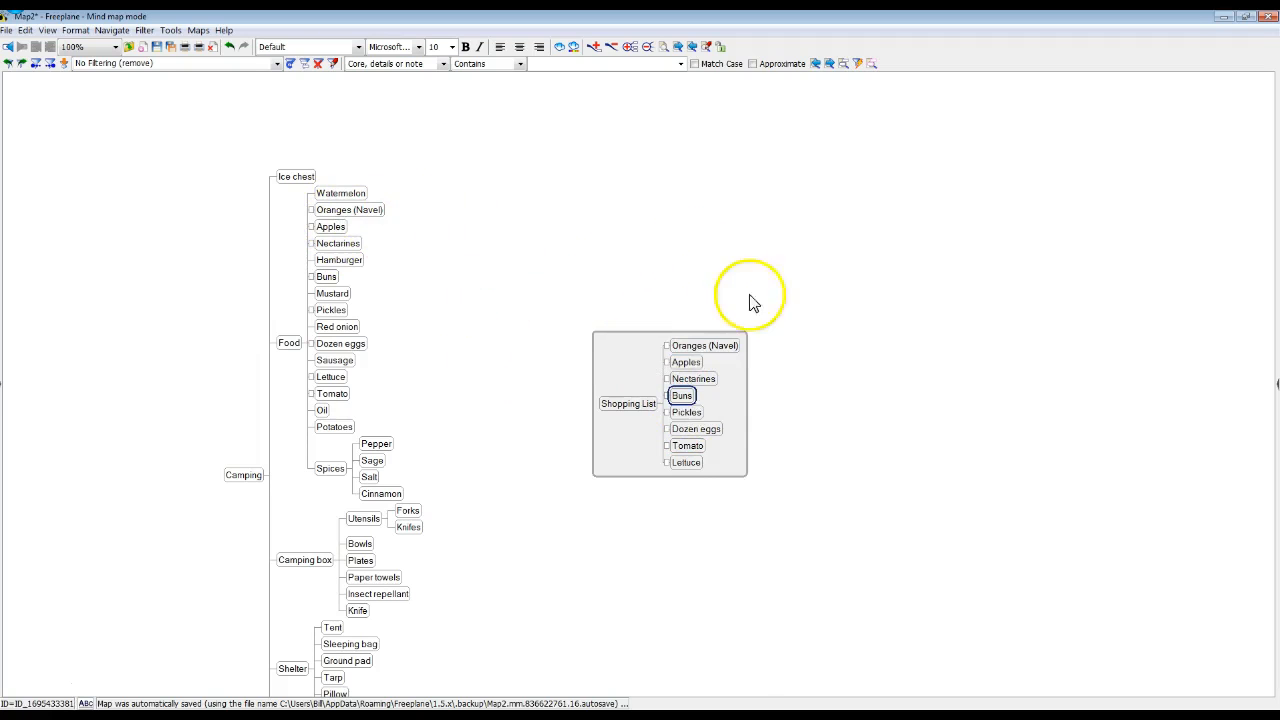
click(666, 346)
drag(645, 232, 662, 134)
drag(551, 229, 547, 281)
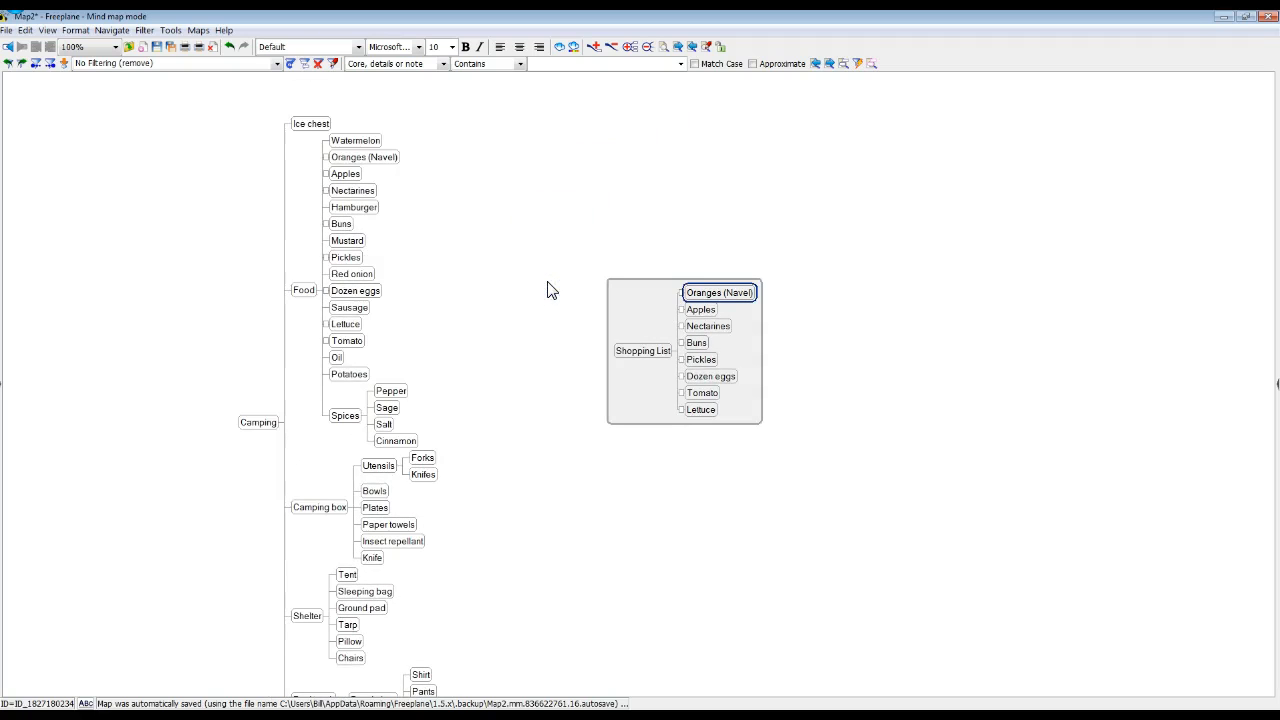
mouse_move(540, 288)
mouse_down()
mouse_move(534, 300)
mouse_move(534, 254)
mouse_move(537, 286)
mouse_move(538, 274)
mouse_up()
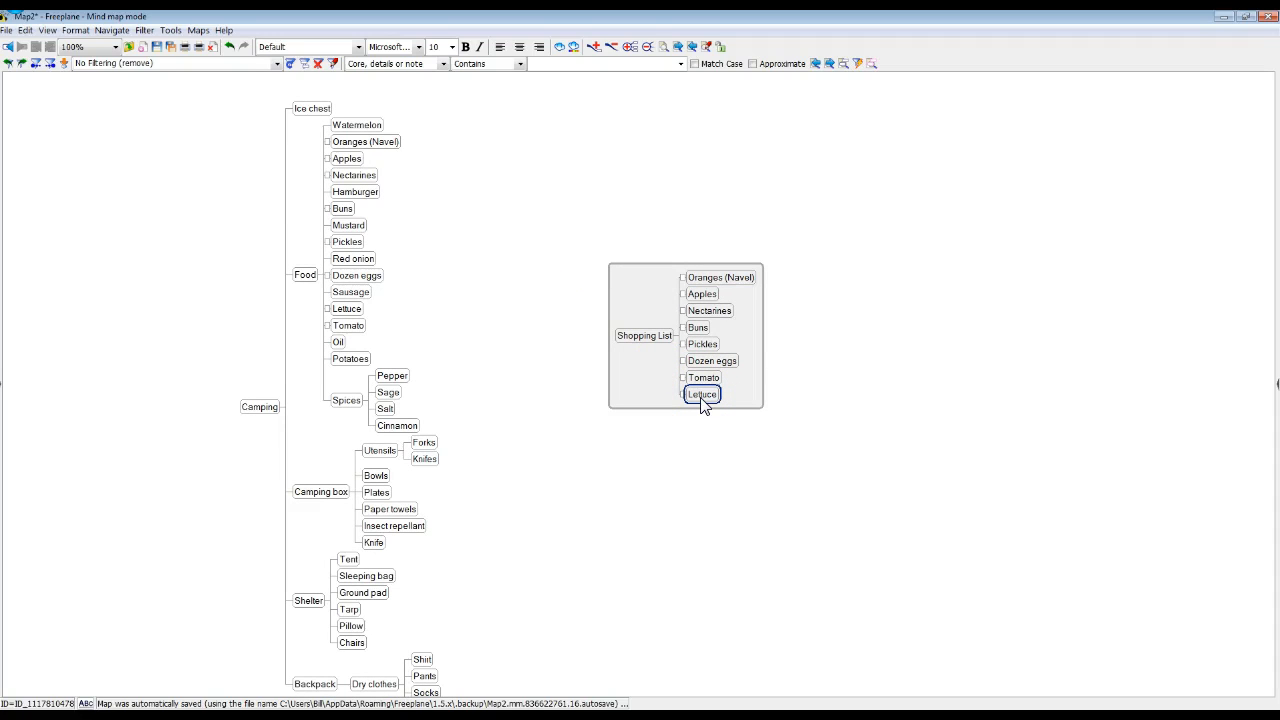
Add a new sibling node named Ice after Lettuce in the Shopping List.
key(Return)
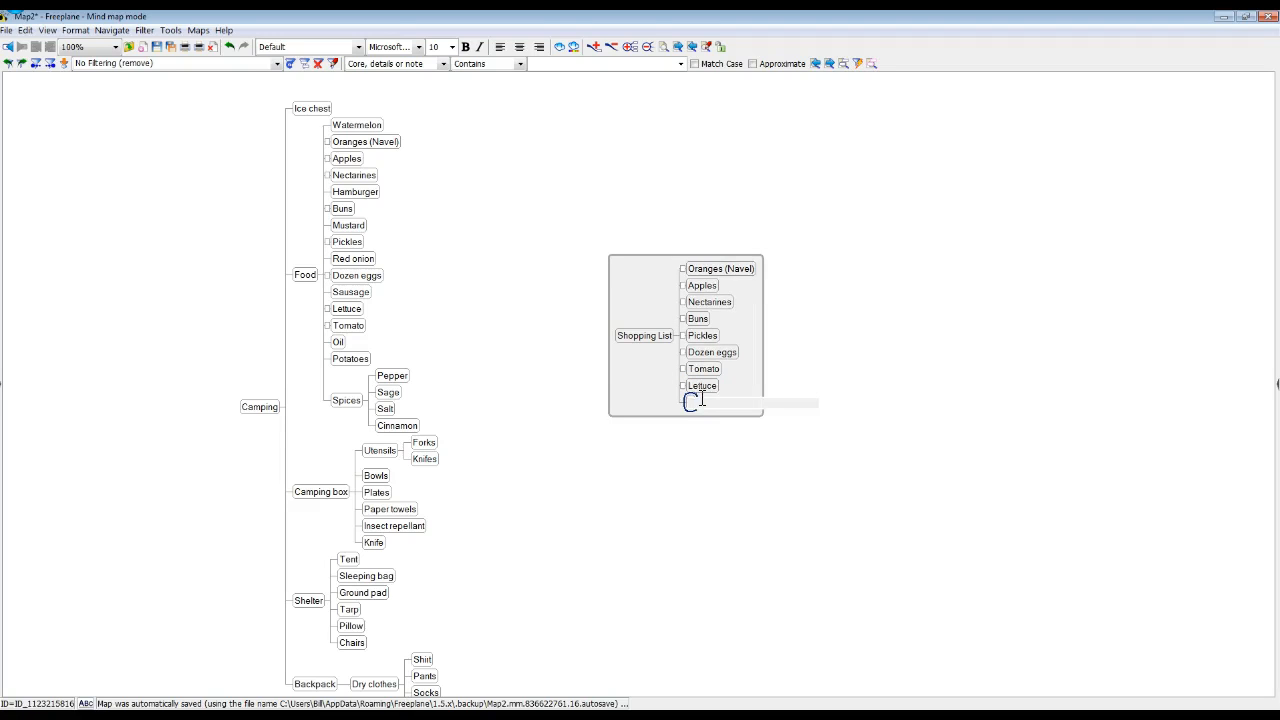
key(Return)
click(697, 403)
click(648, 340)
click(695, 405)
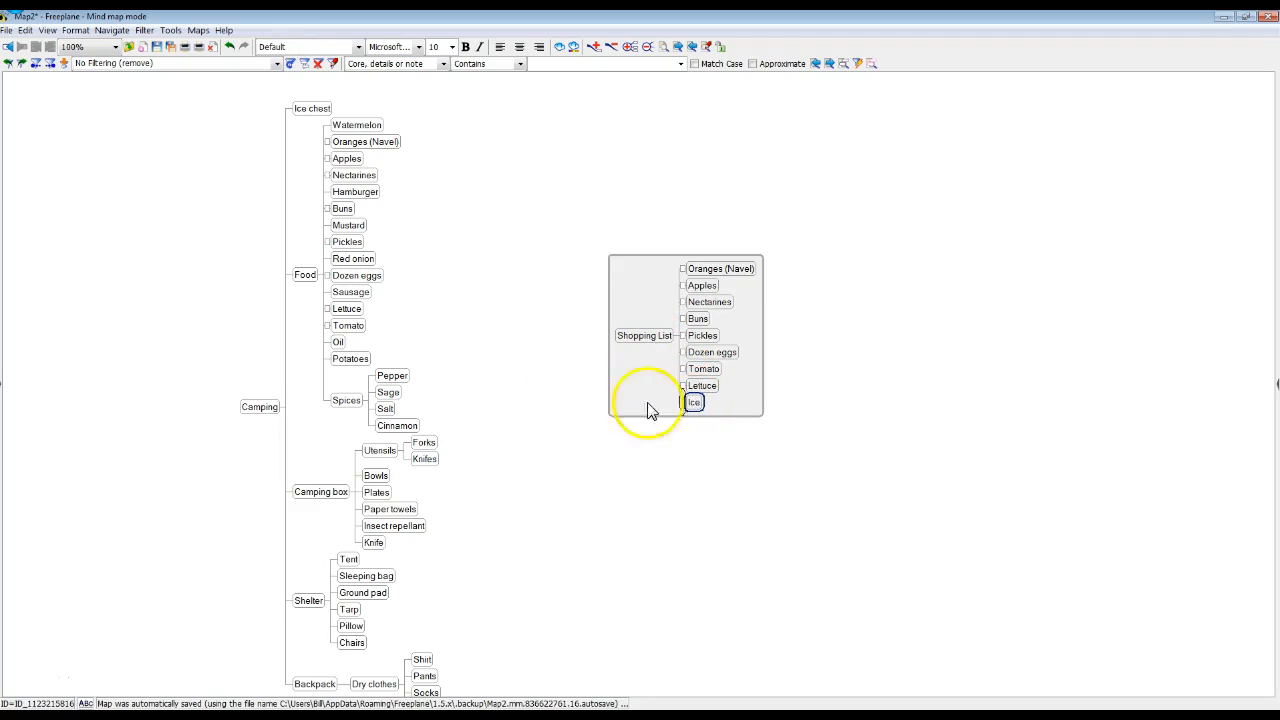
click(305, 112)
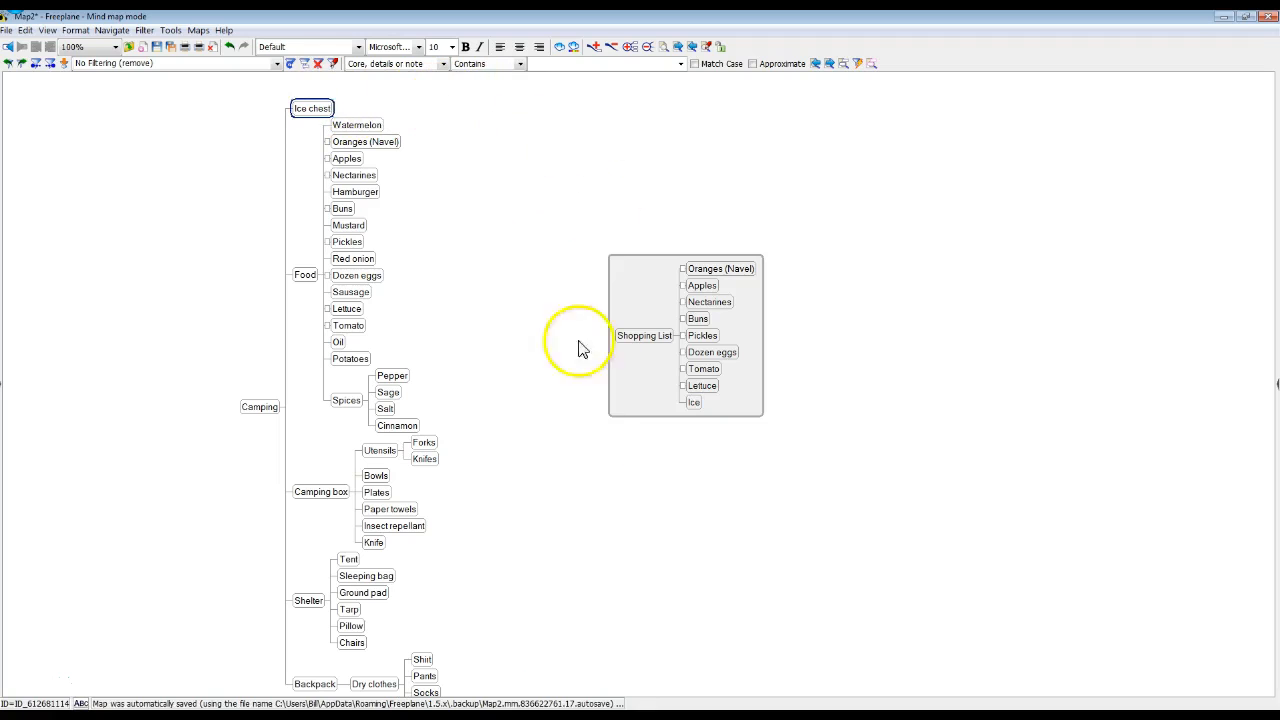
click(693, 406)
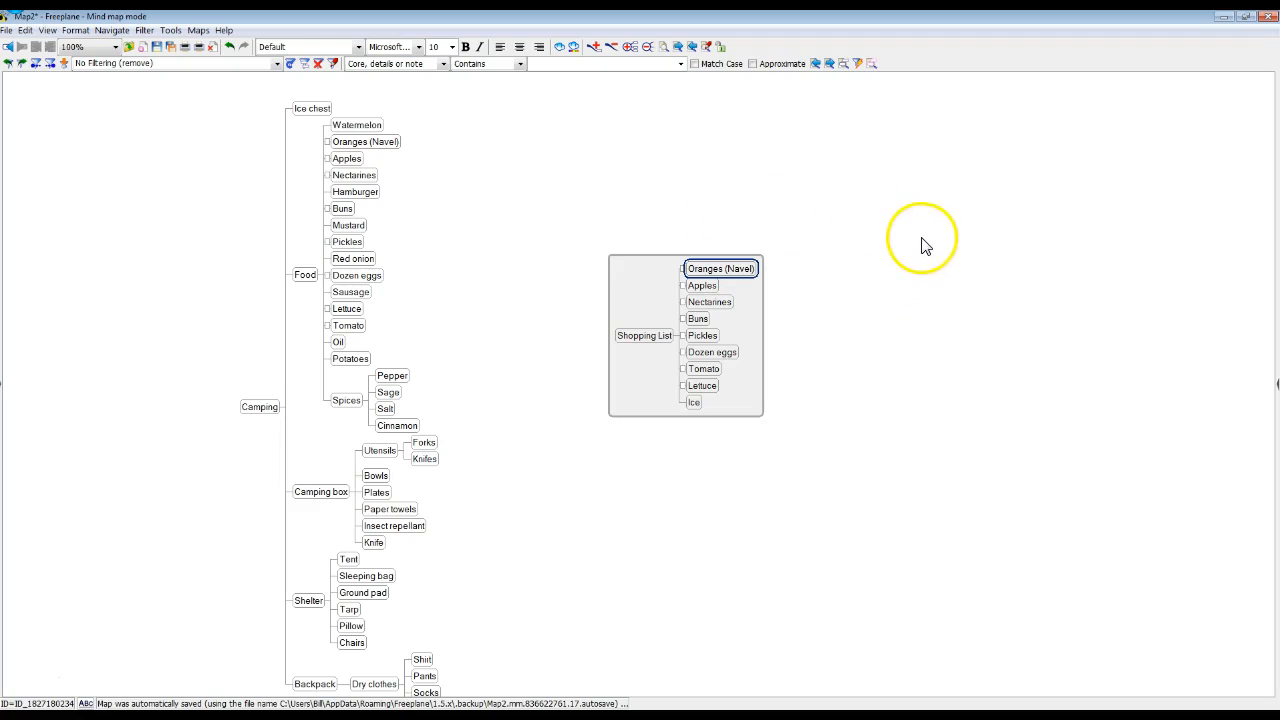
Fold the Food, Utensils, Camping box, Shelter and Backpack branches of the Camping map.
click(322, 275)
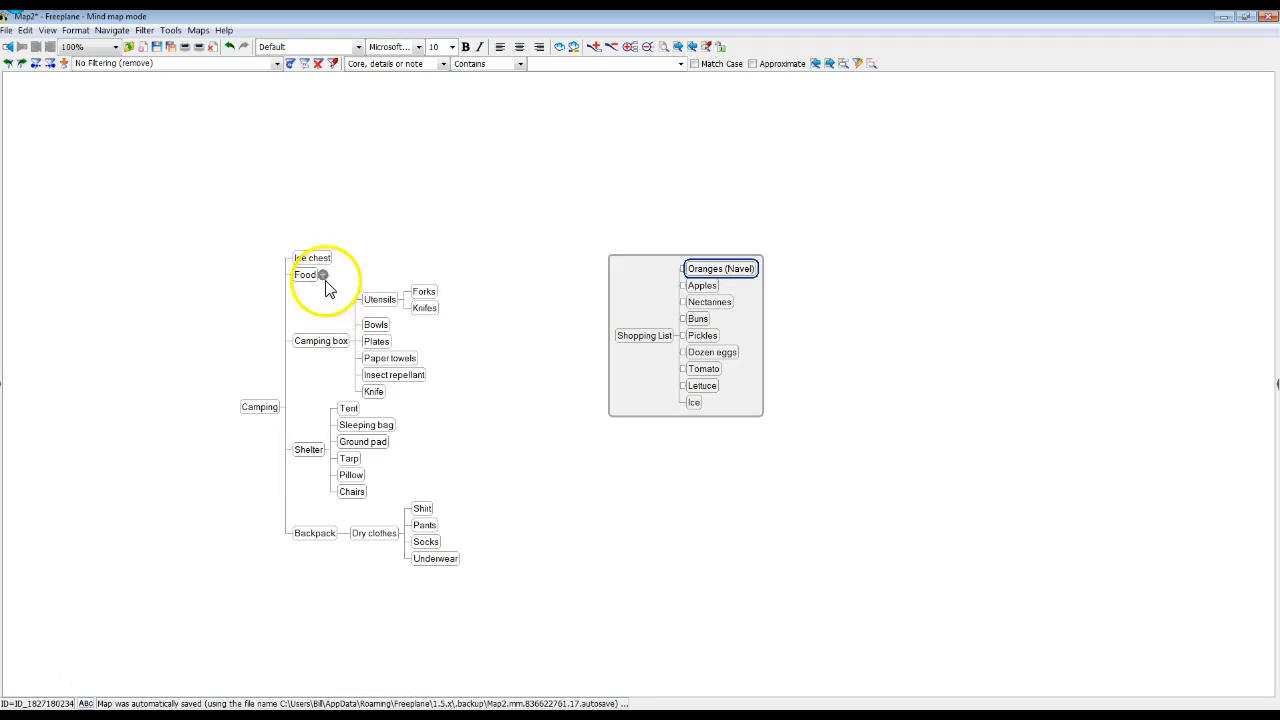
click(324, 279)
click(321, 276)
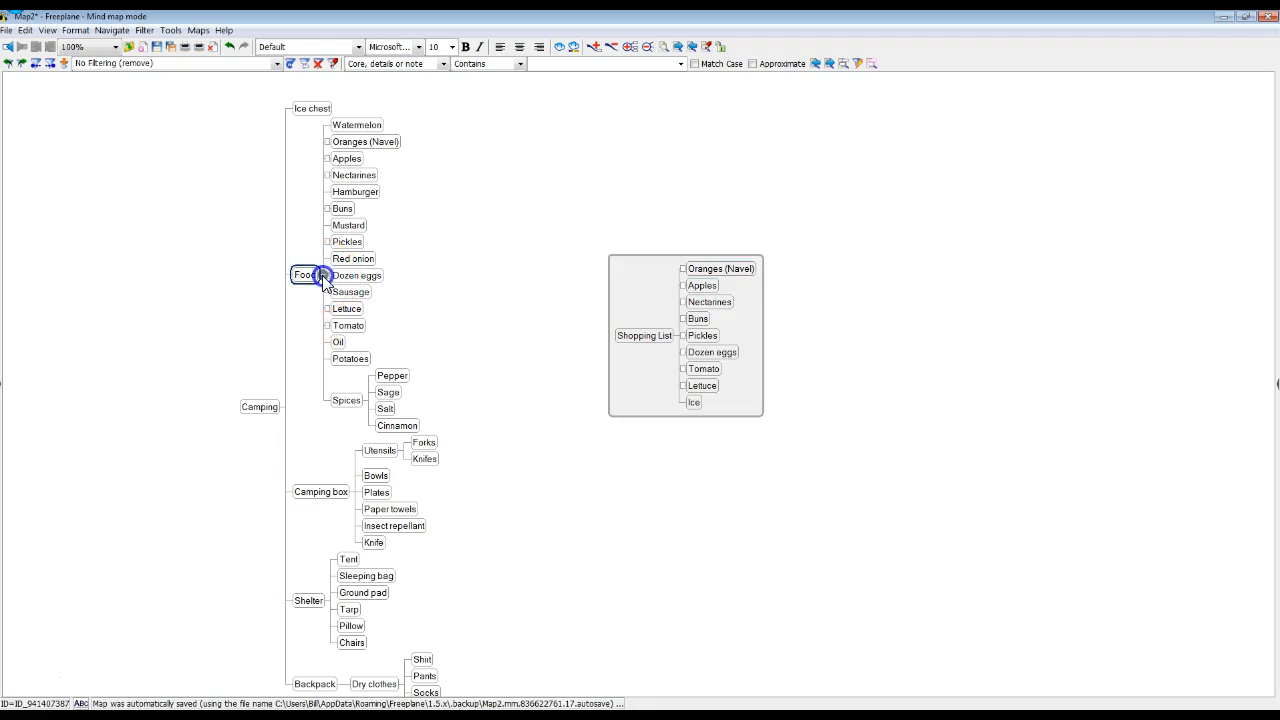
click(322, 275)
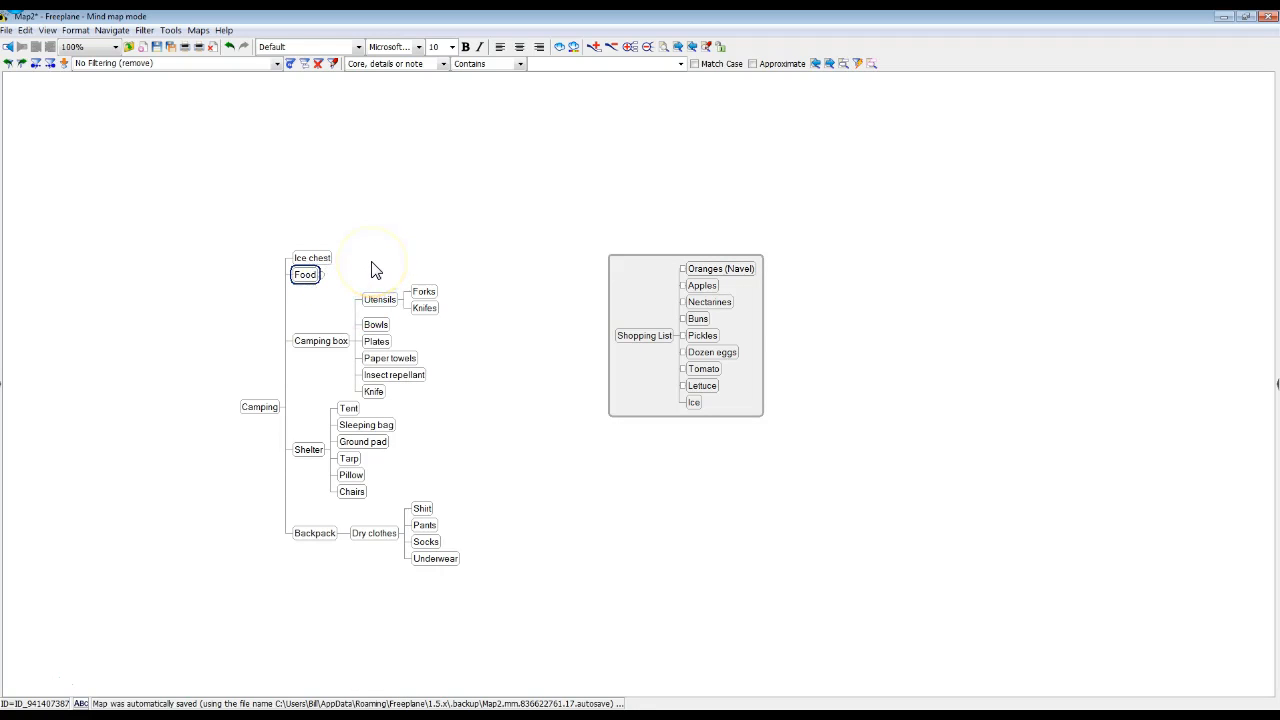
click(398, 294)
click(404, 299)
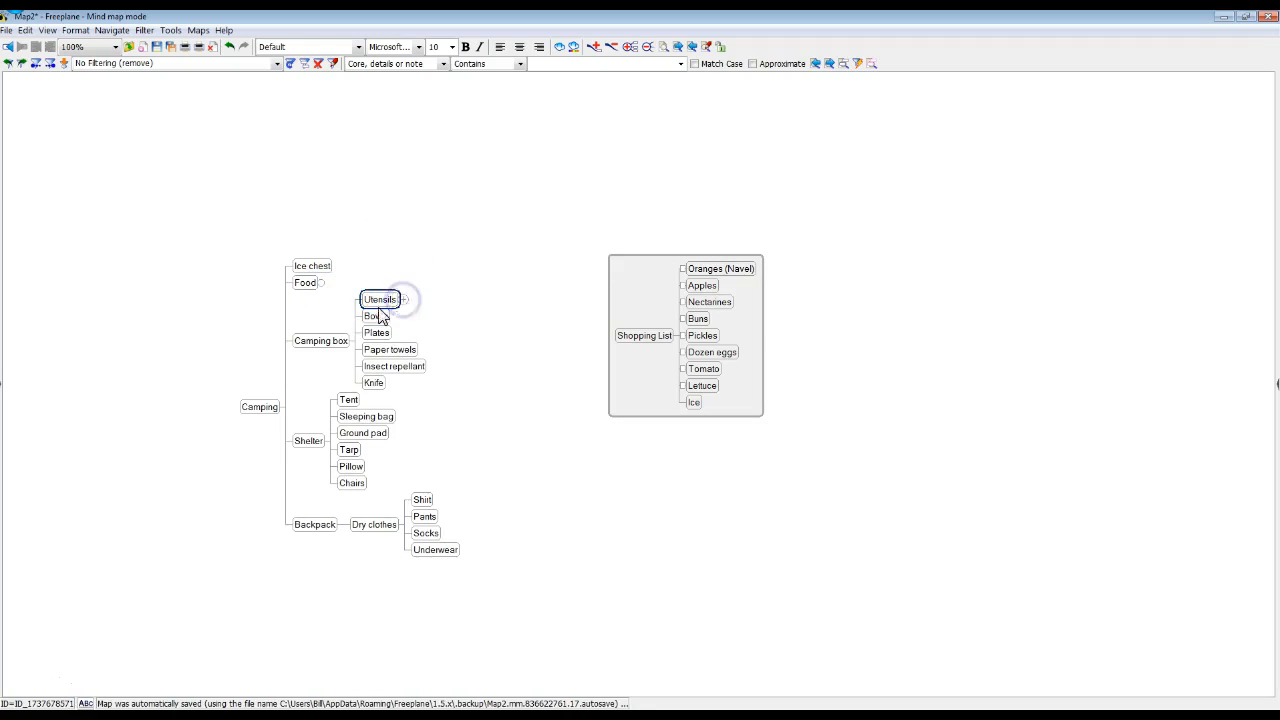
click(354, 341)
click(328, 400)
click(342, 442)
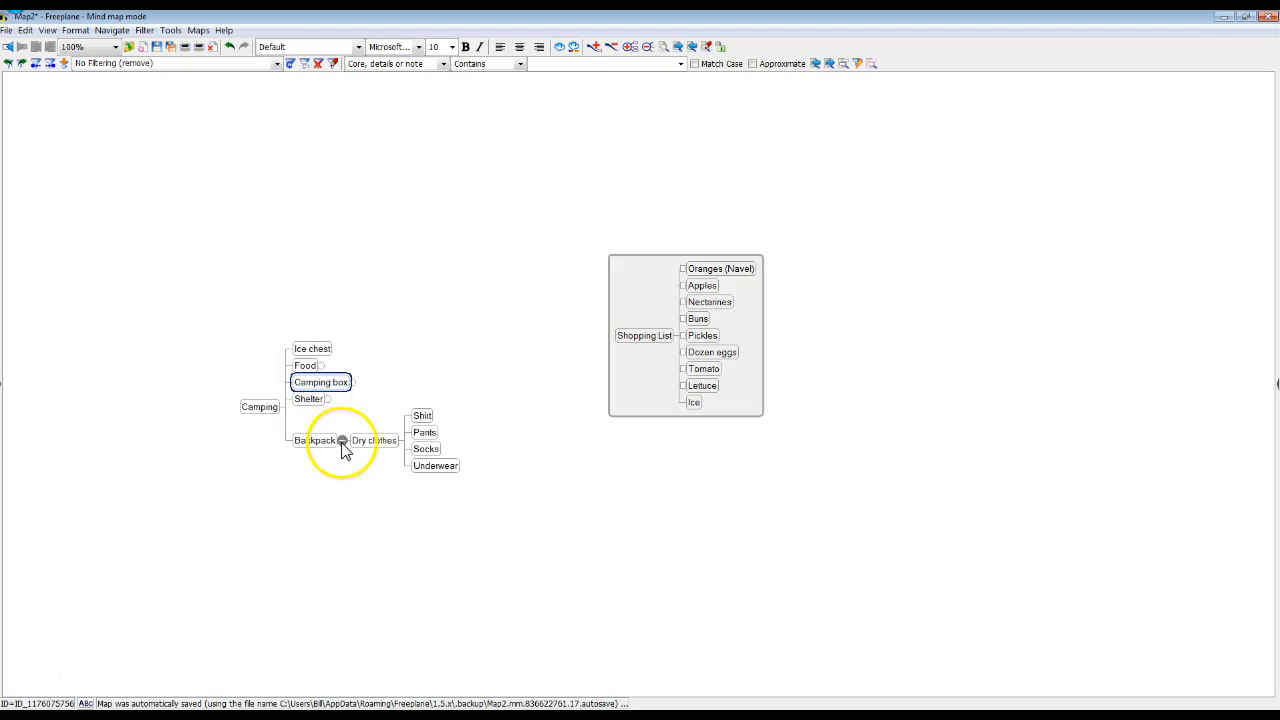
drag(309, 293, 310, 163)
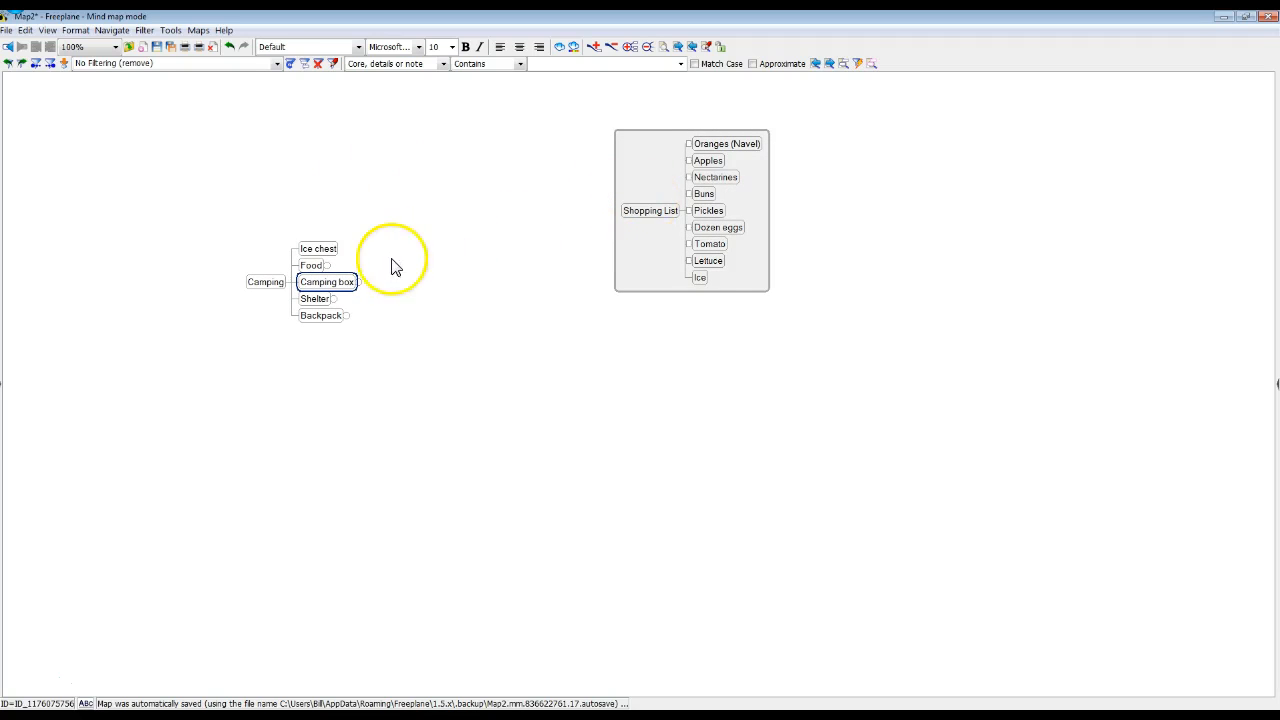
Unfold the Food branch and fold its Spices sub-branch.
click(318, 266)
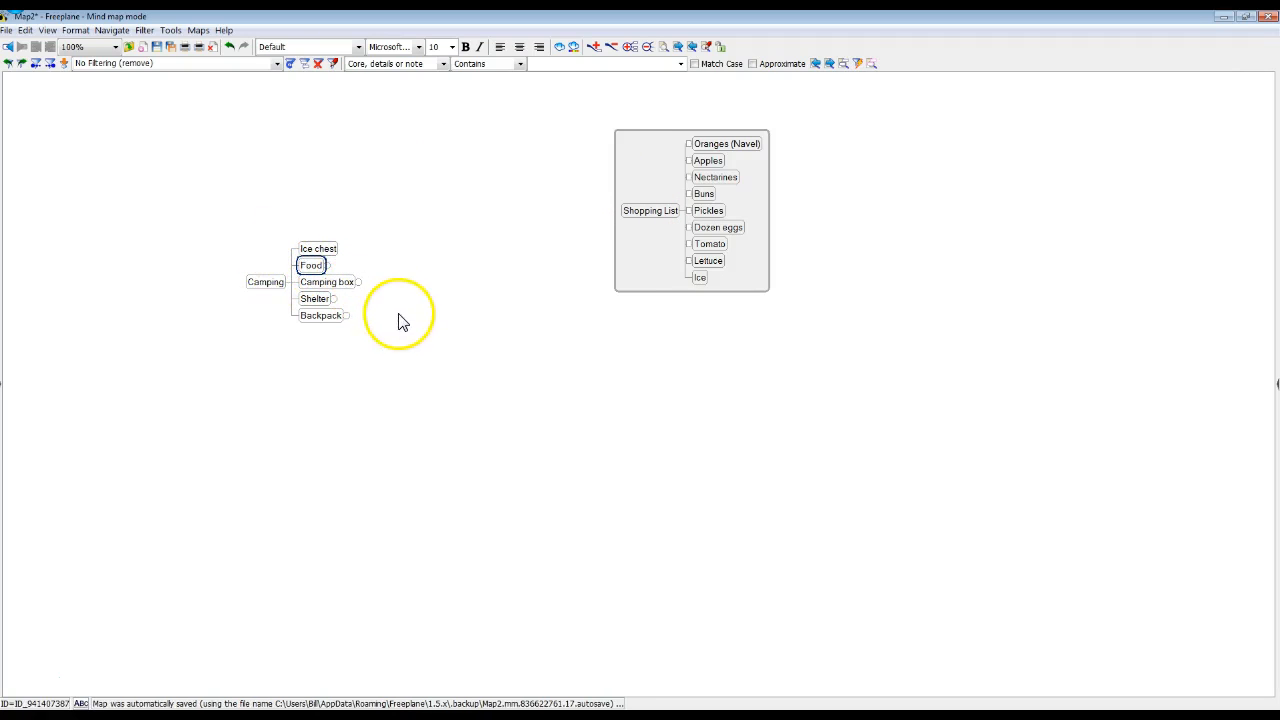
click(329, 265)
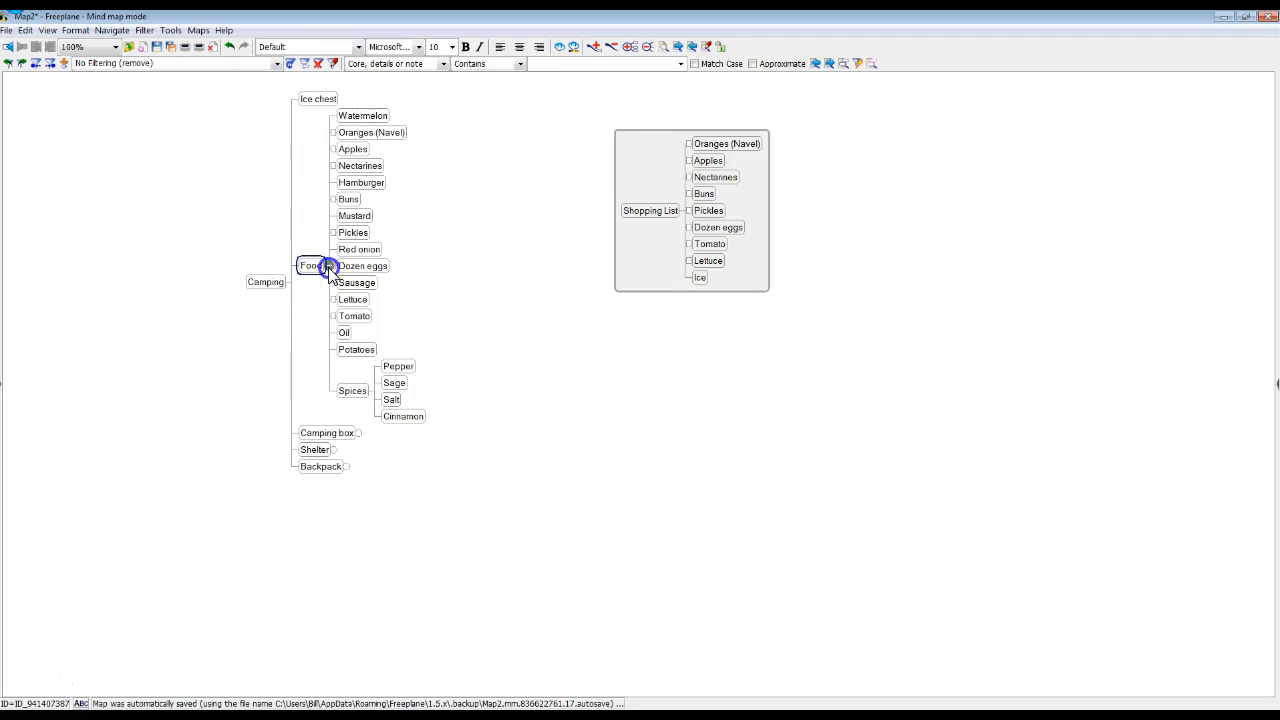
click(329, 265)
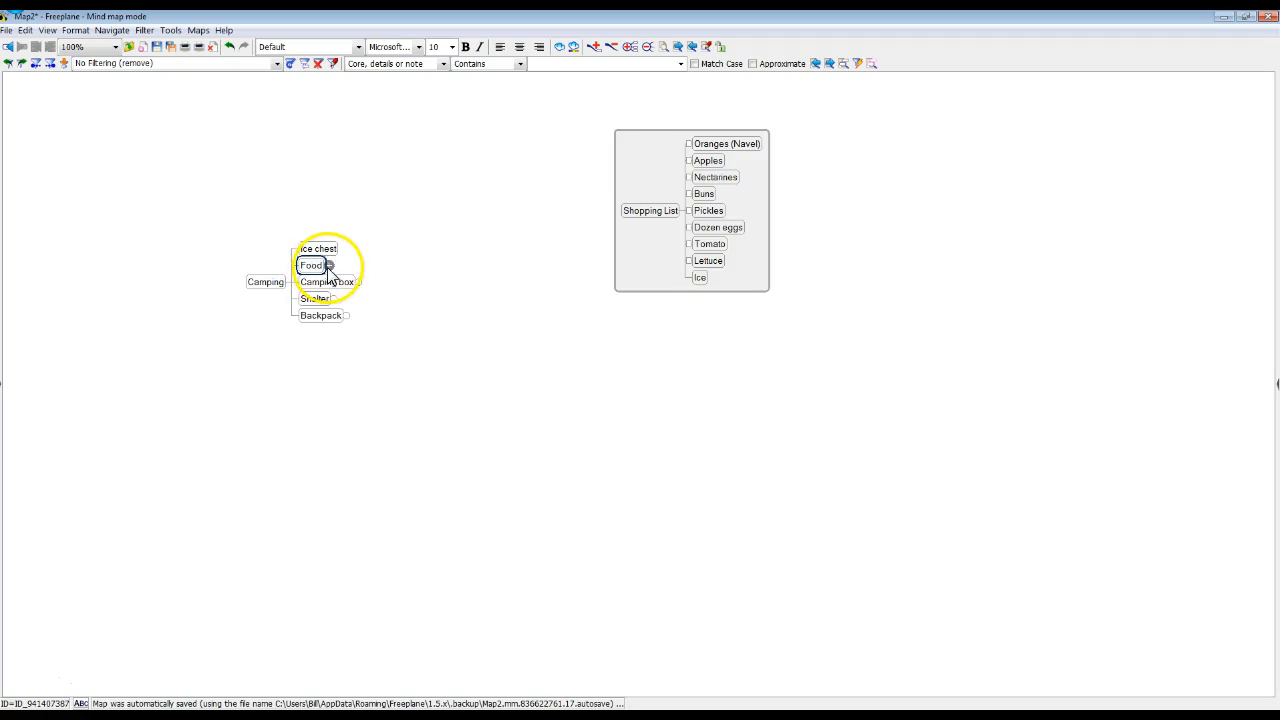
click(329, 265)
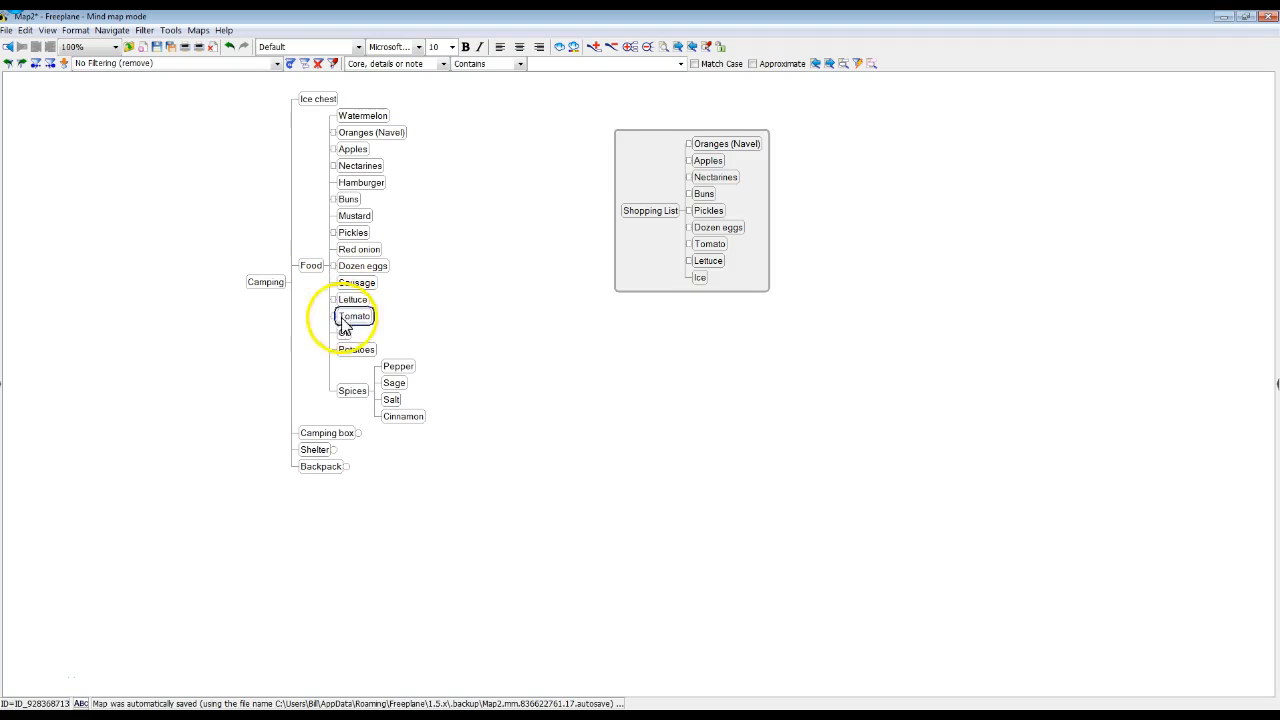
click(373, 390)
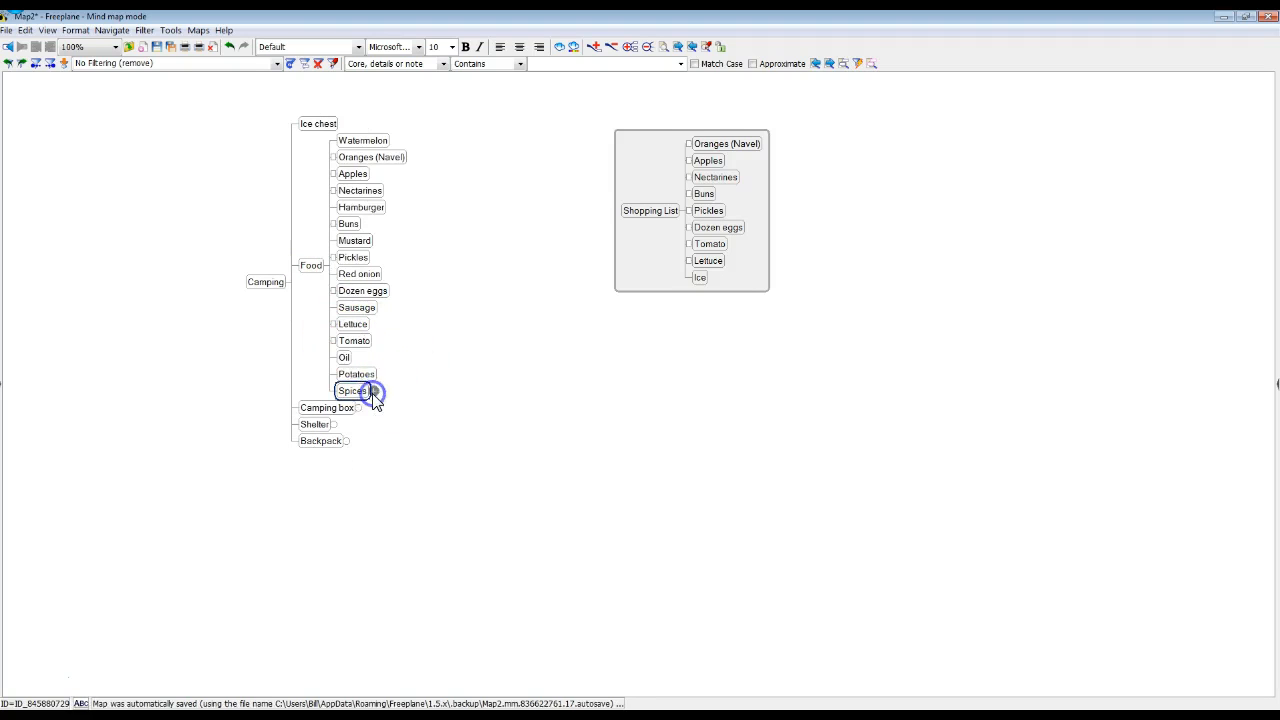
click(329, 265)
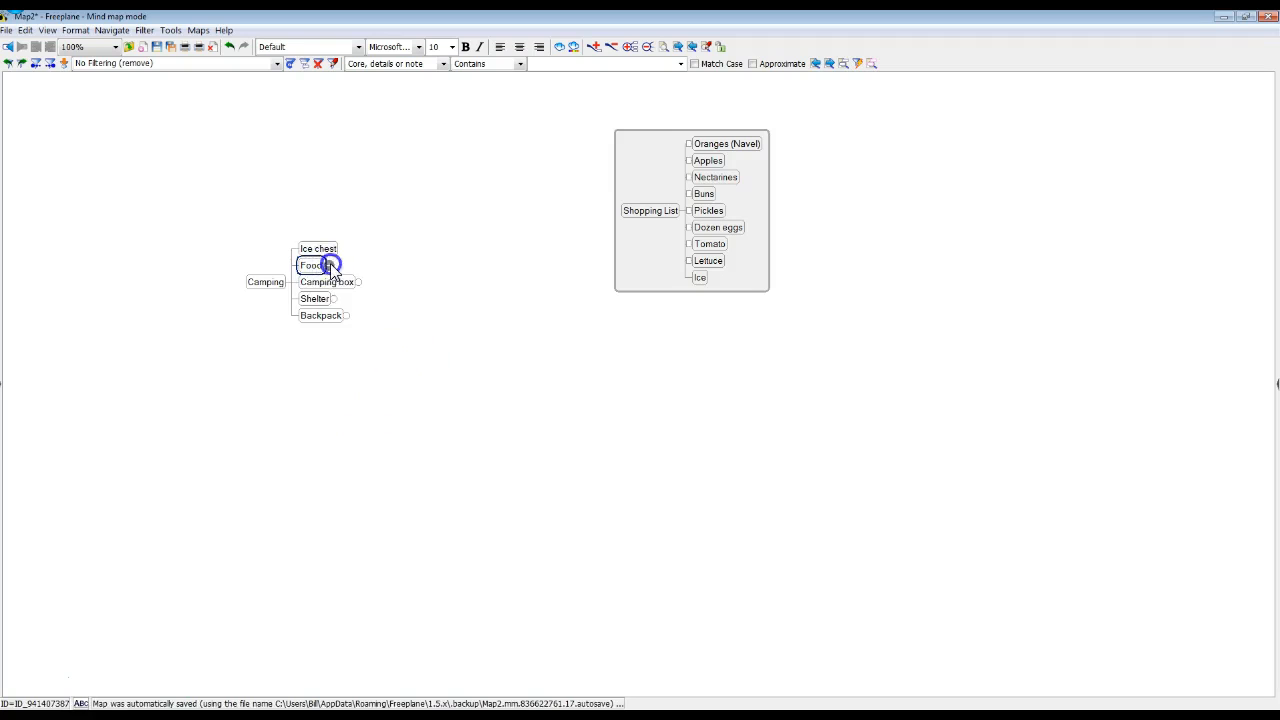
click(329, 265)
click(374, 390)
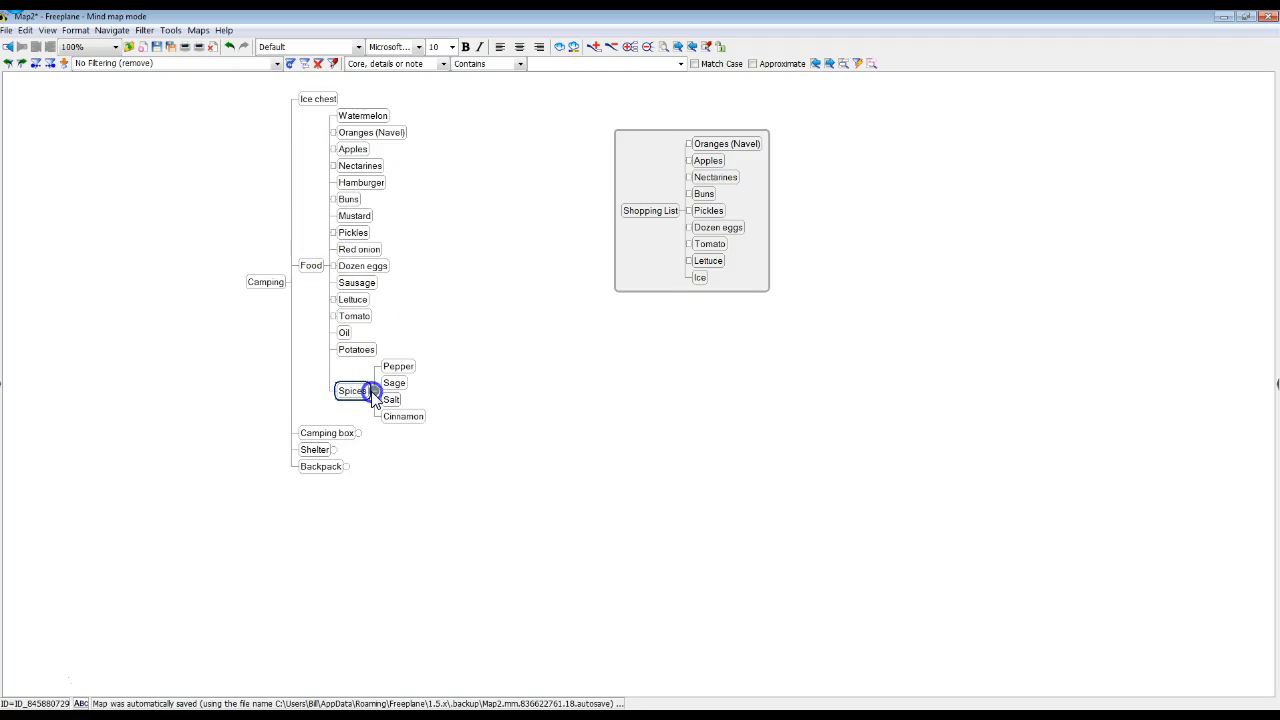
click(374, 391)
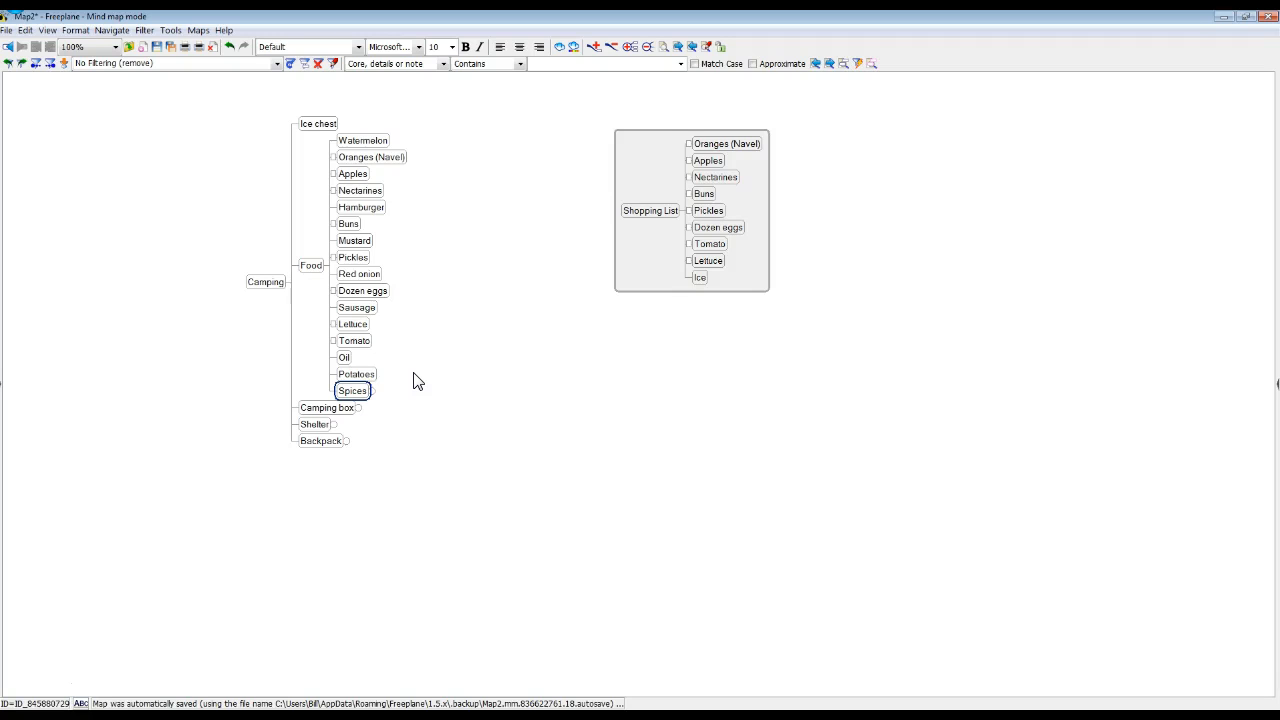
Collapse the Food branch under the Camping root node.
drag(491, 386, 576, 487)
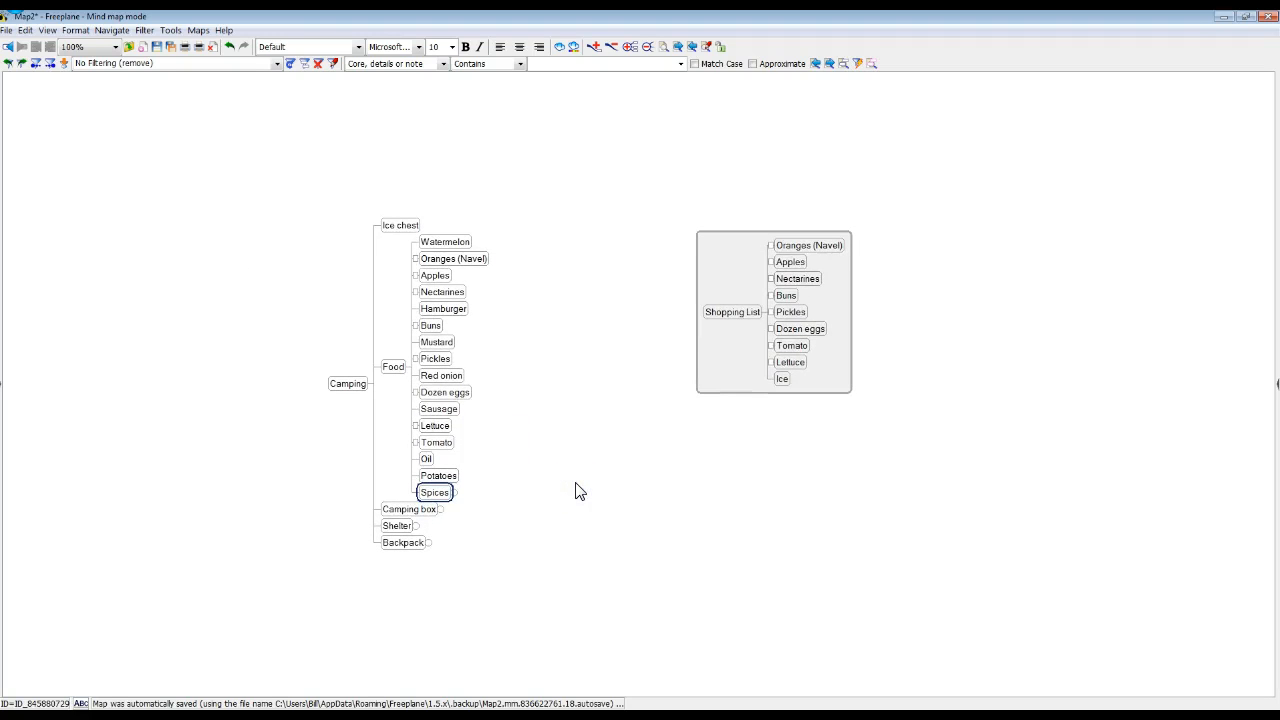
click(408, 368)
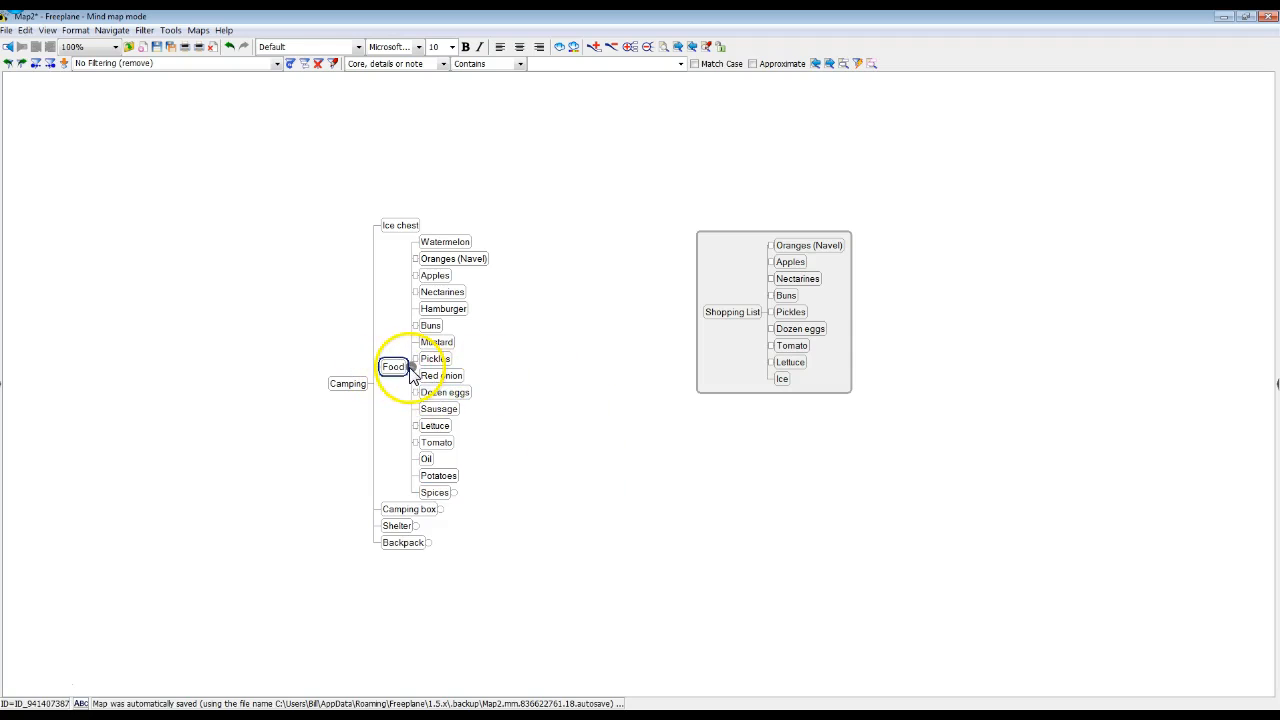
click(372, 384)
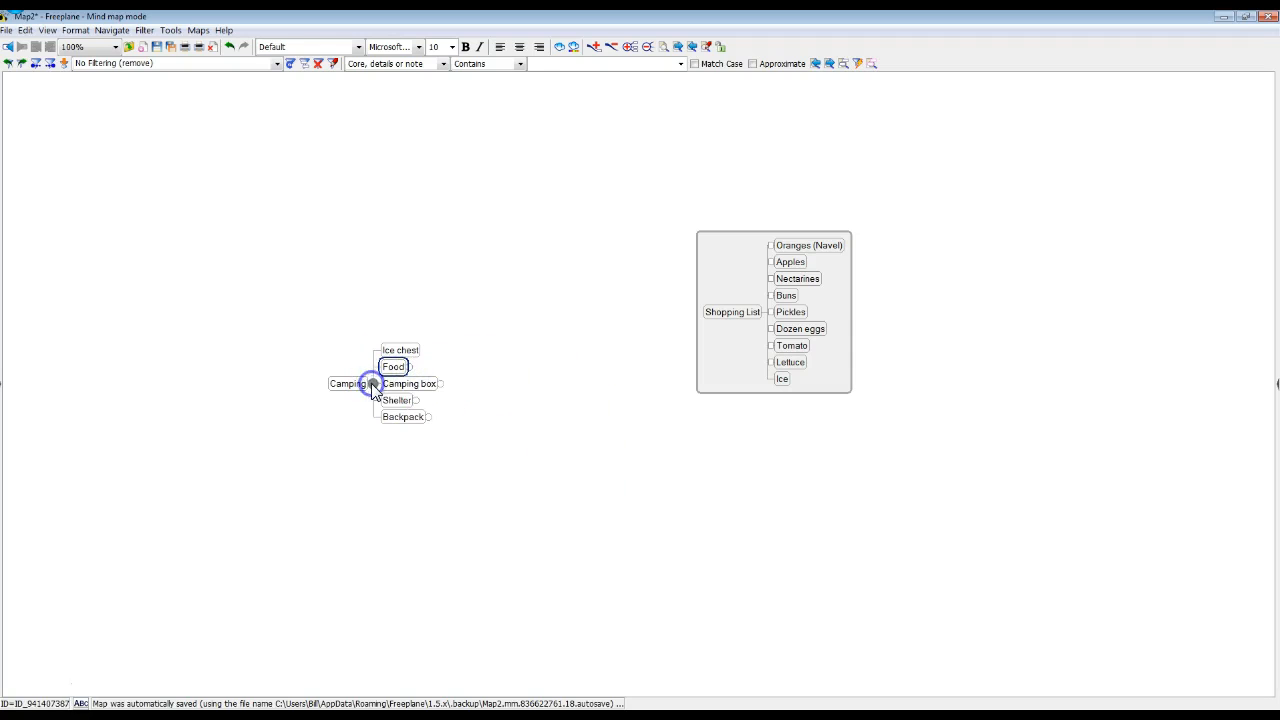
drag(352, 276, 405, 218)
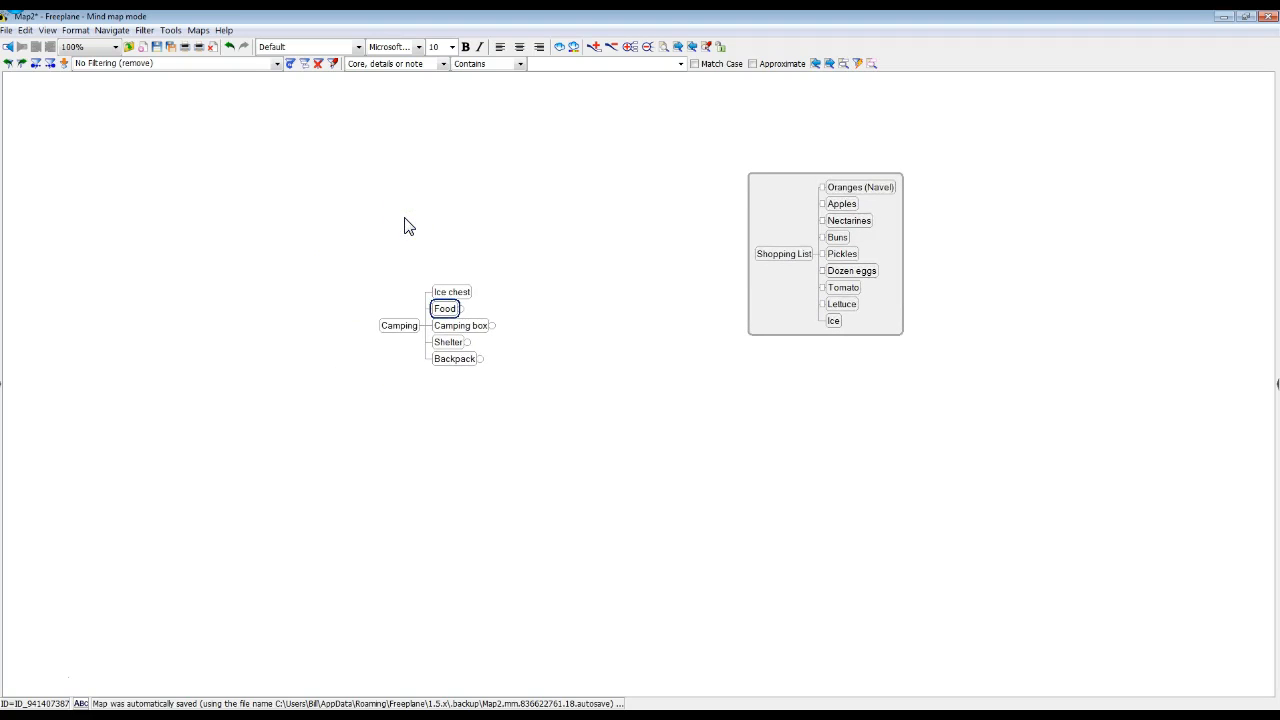